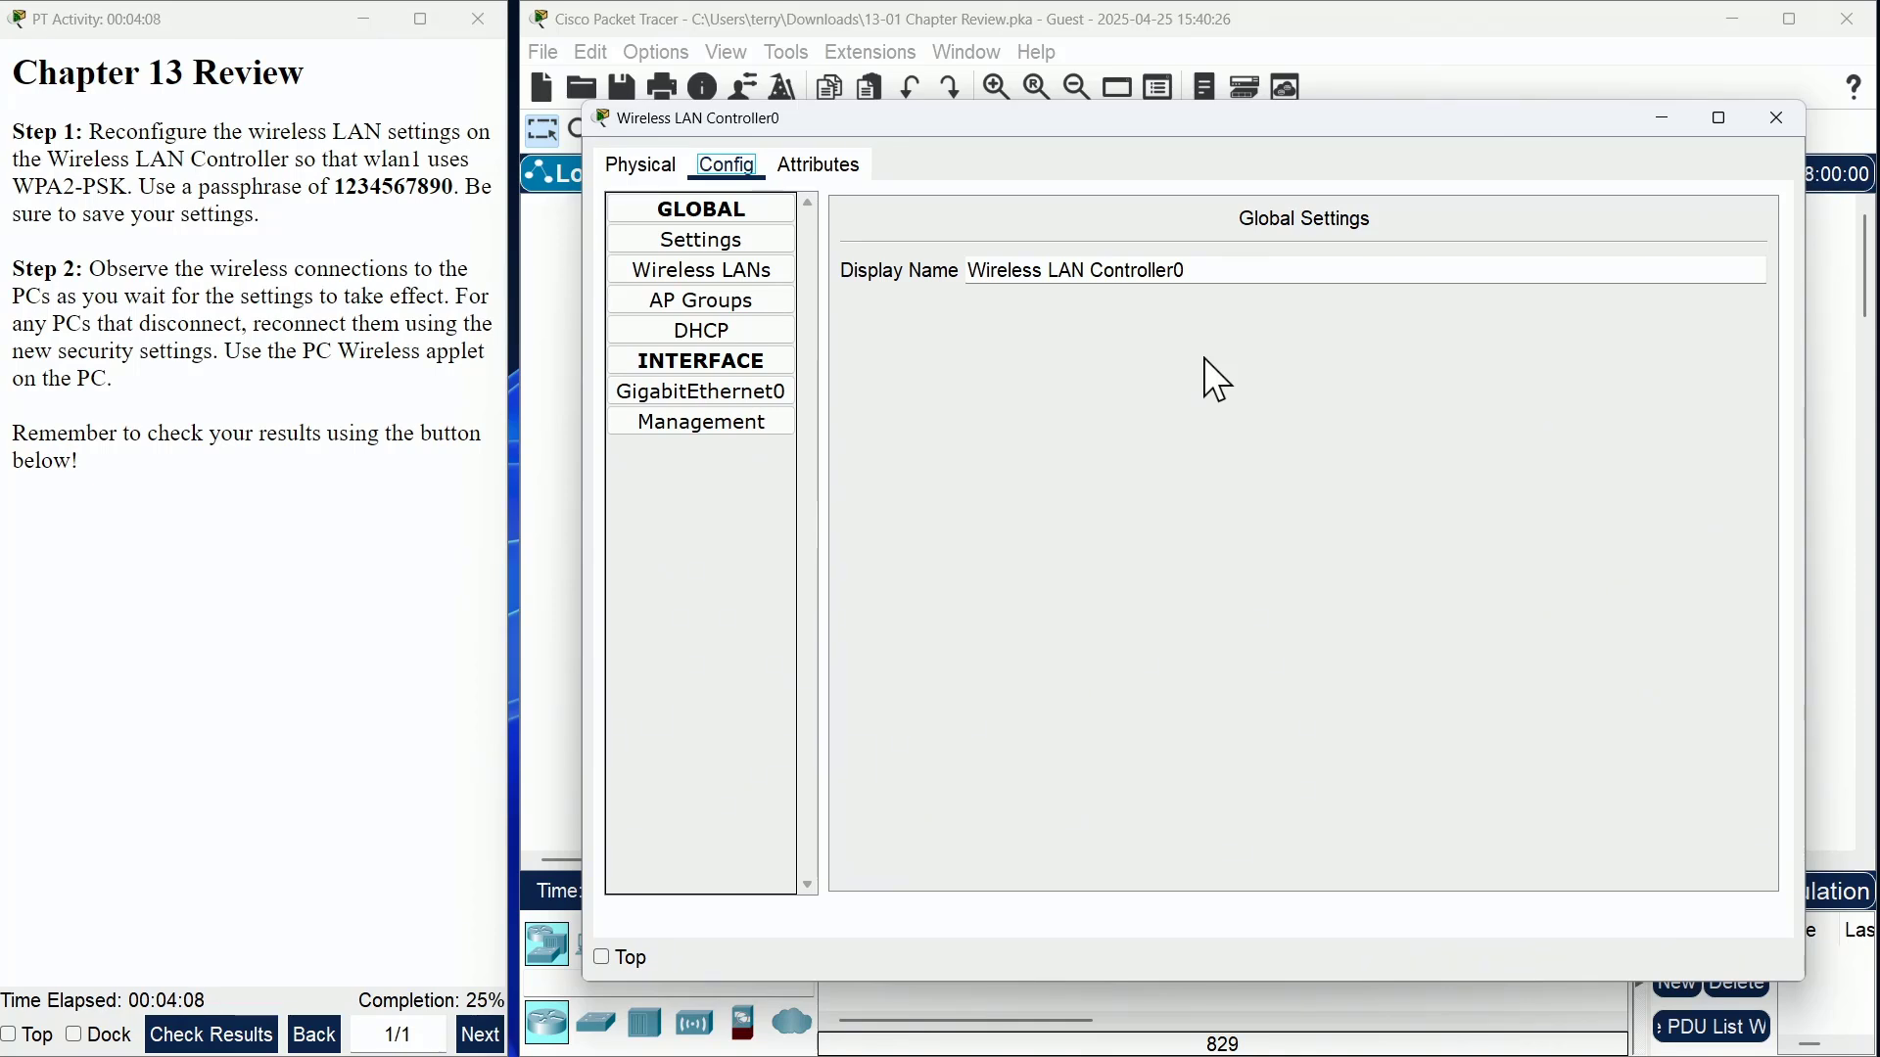
- Show Wireless LAN Controller0's Wireless LANs settings for wlan1, which still uses WEP
click(729, 242)
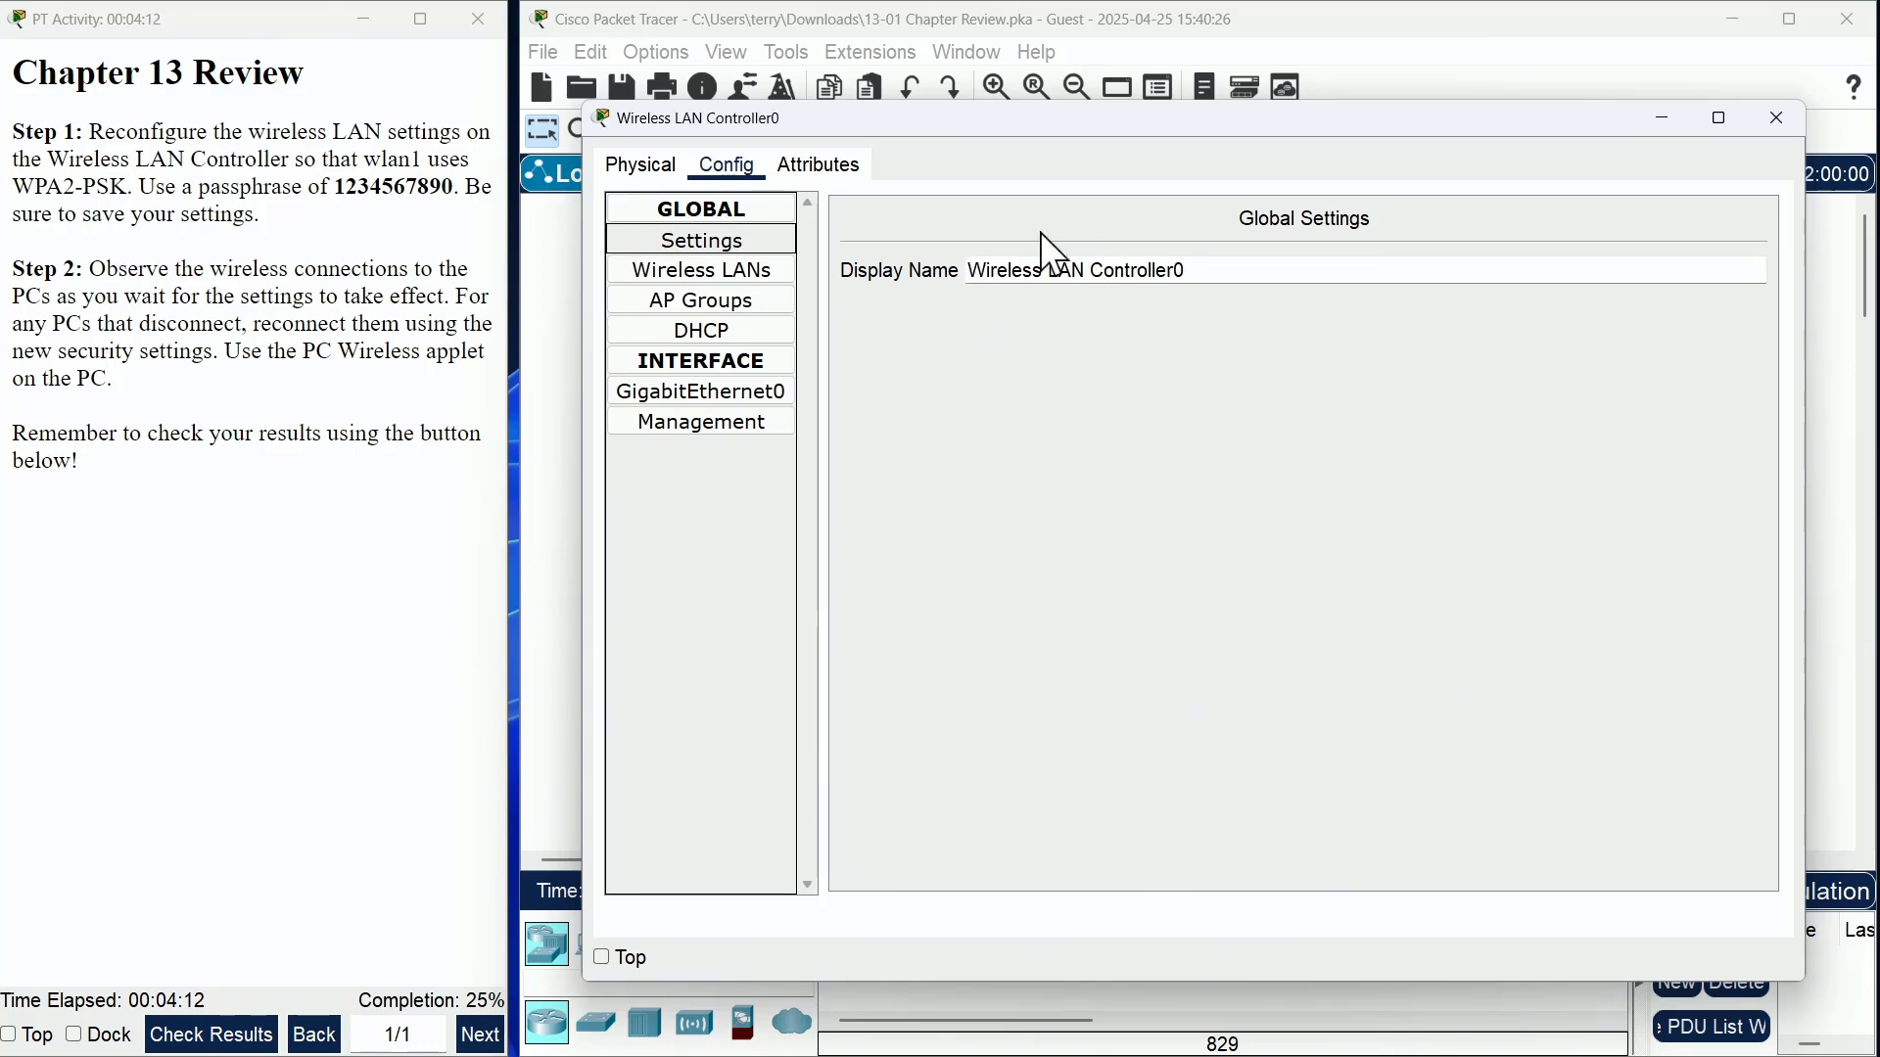
click(739, 274)
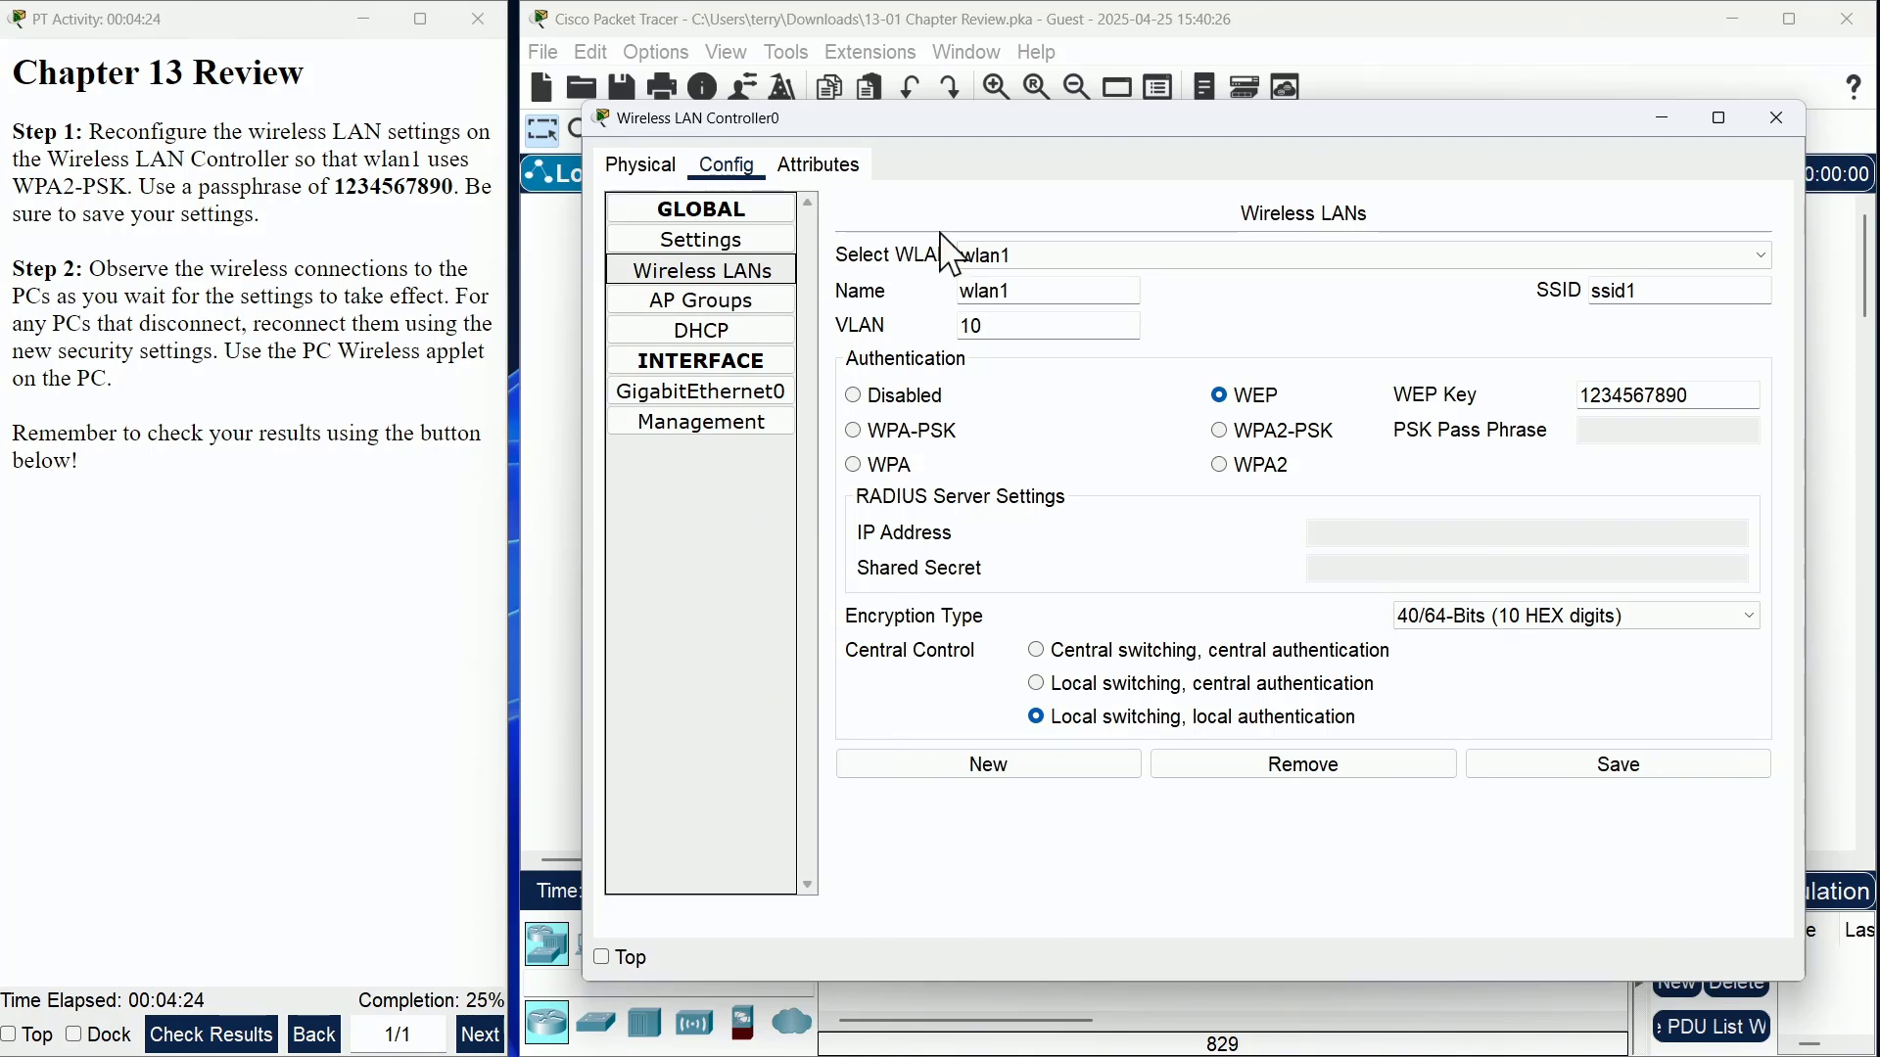
click(1074, 256)
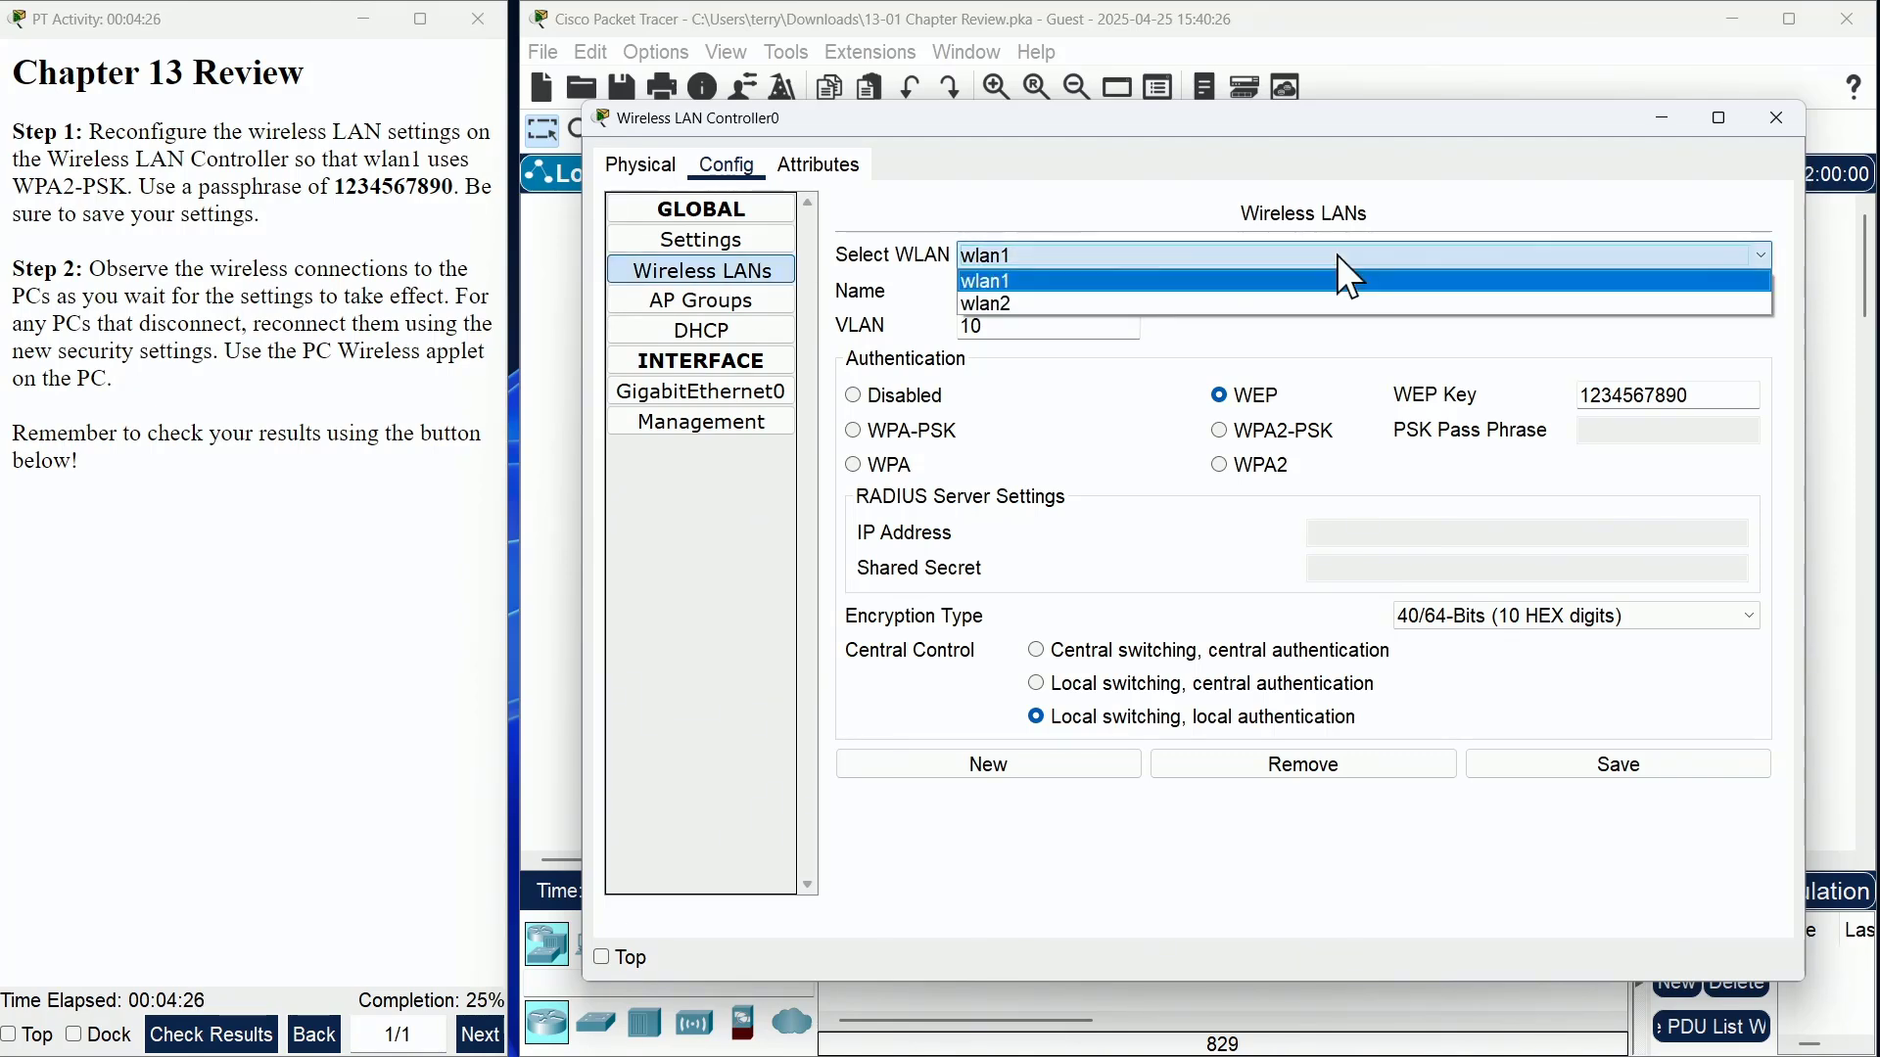
click(1248, 304)
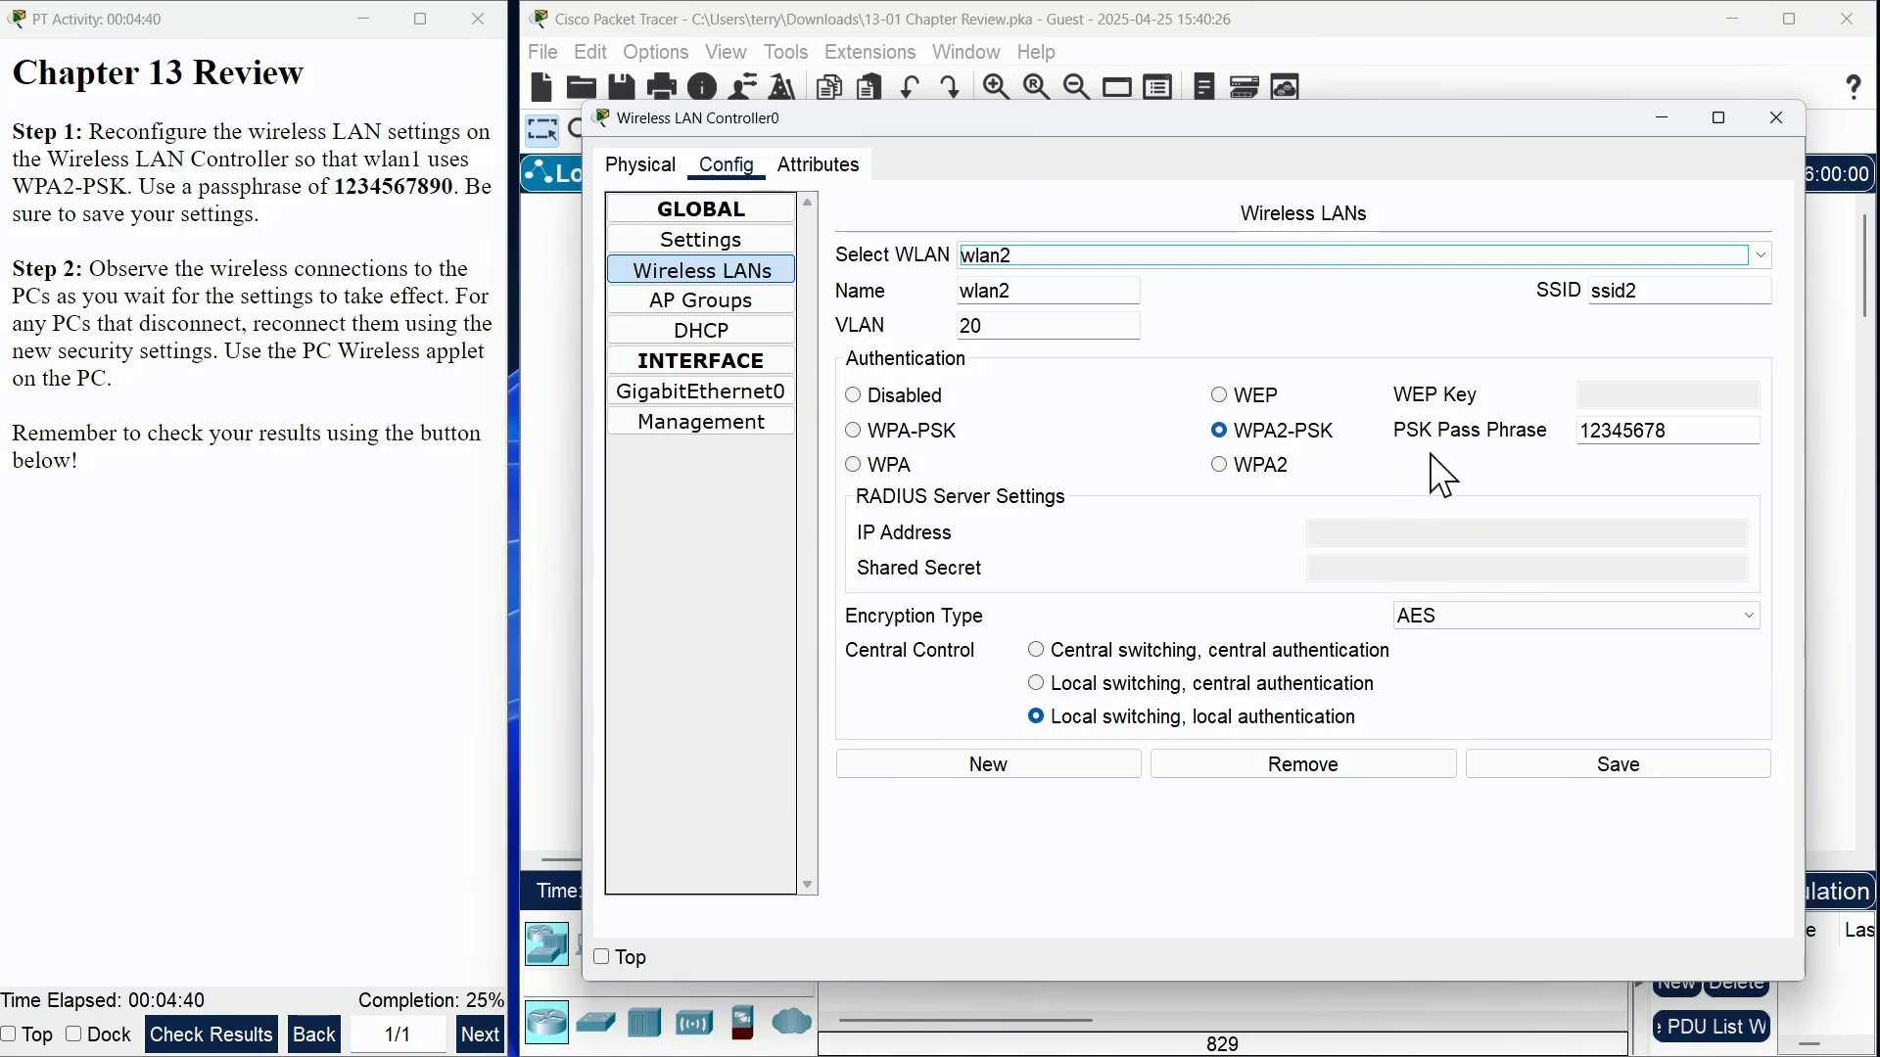
click(1310, 254)
click(1014, 281)
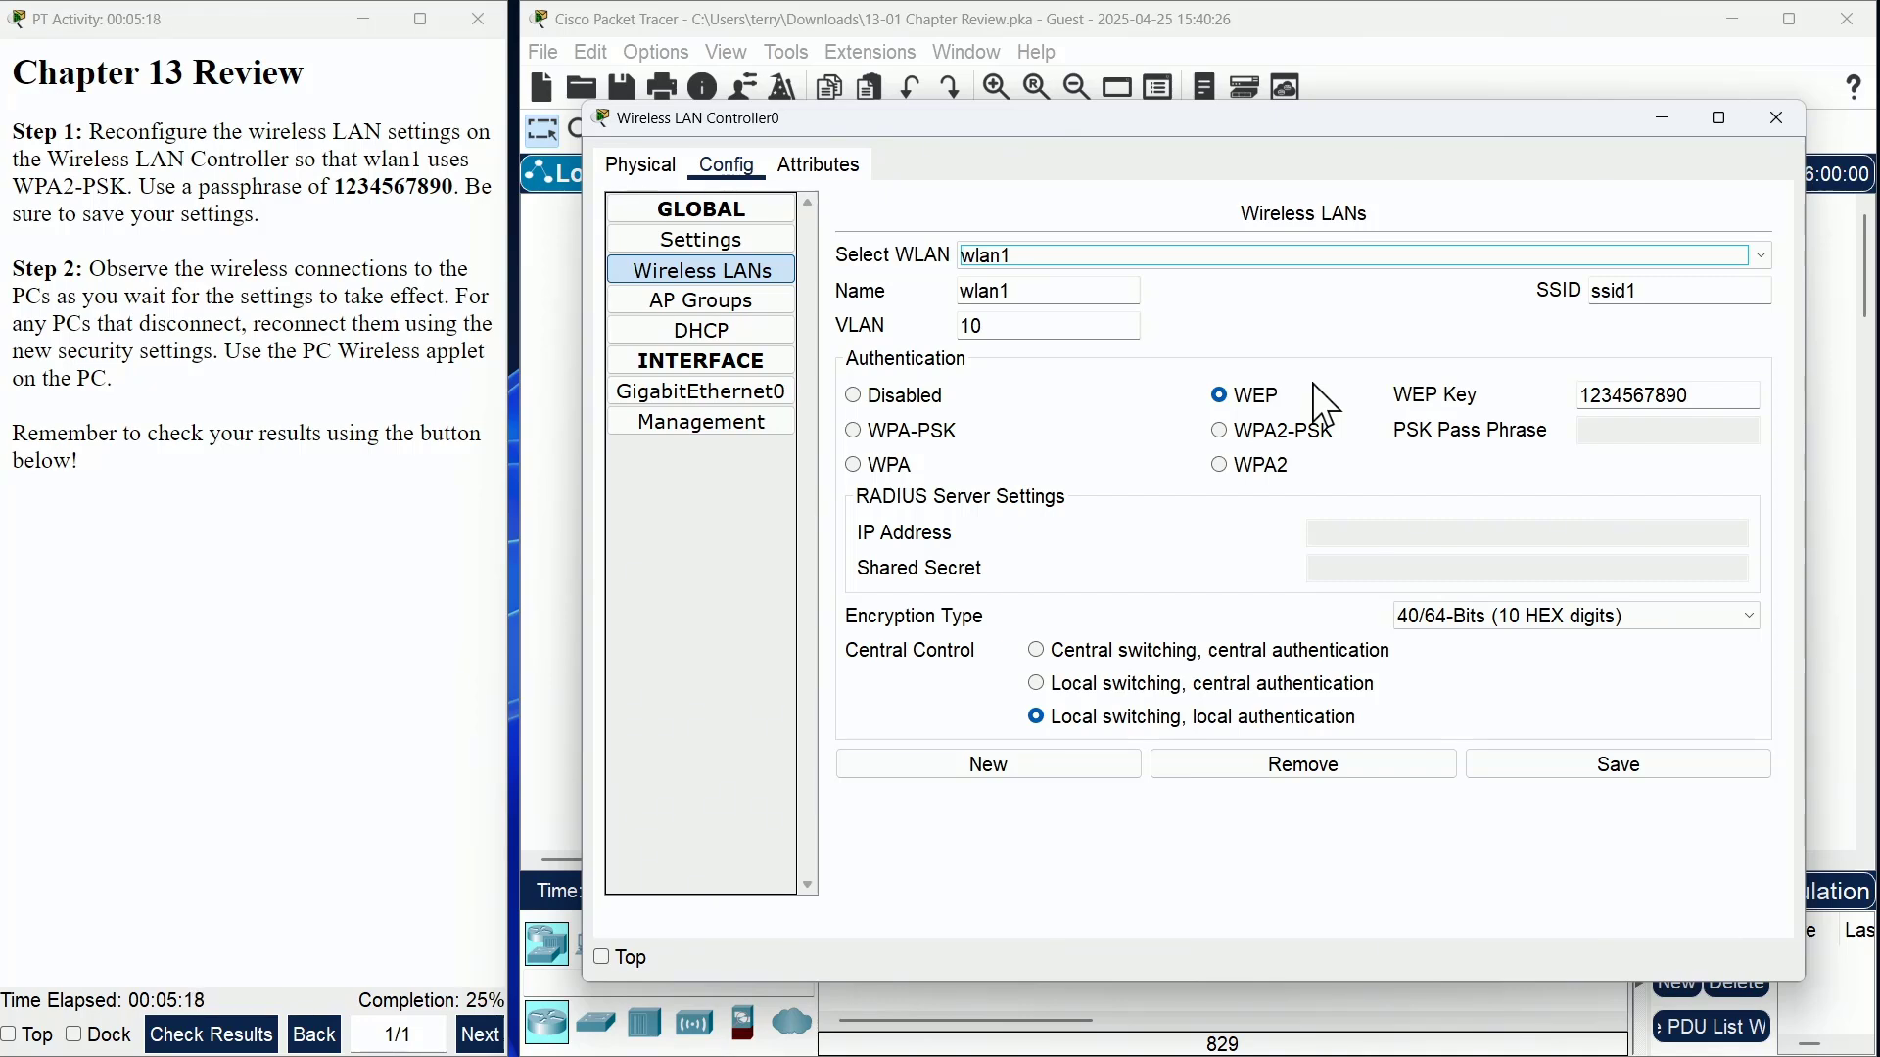
click(1221, 431)
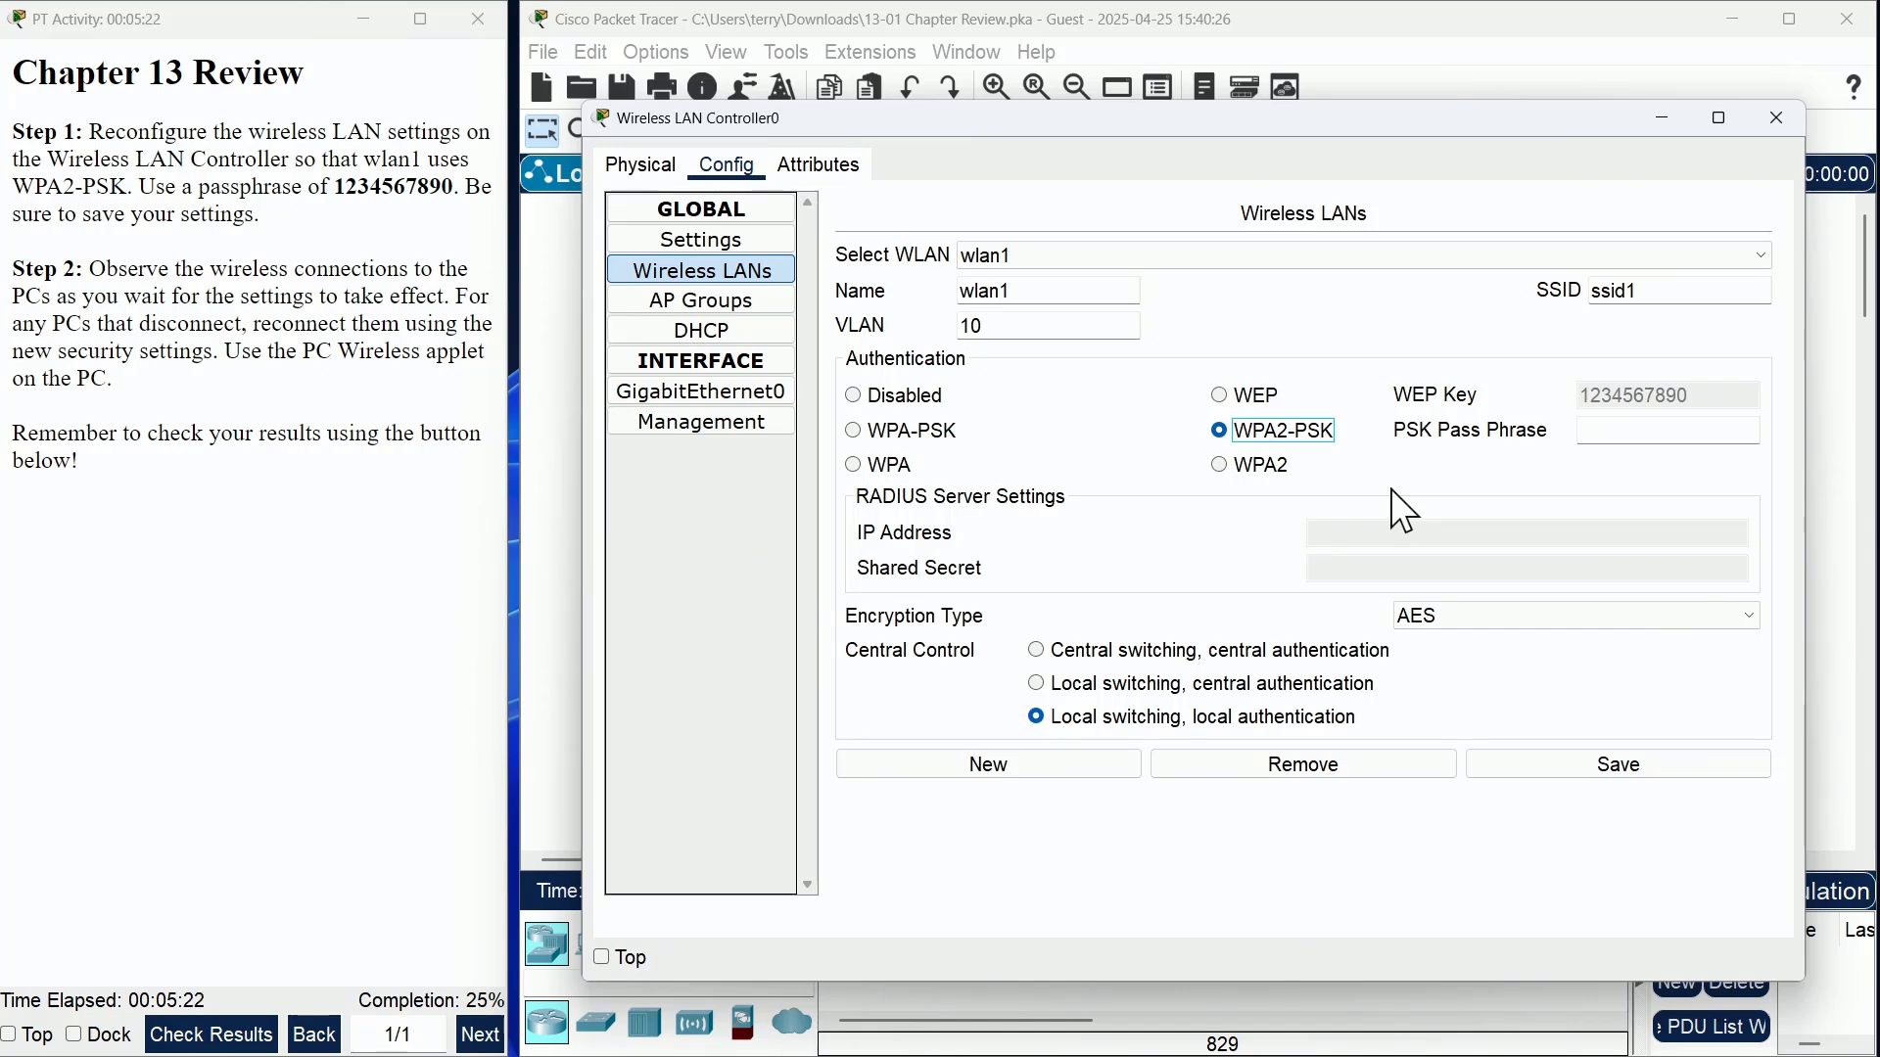
click(1598, 432)
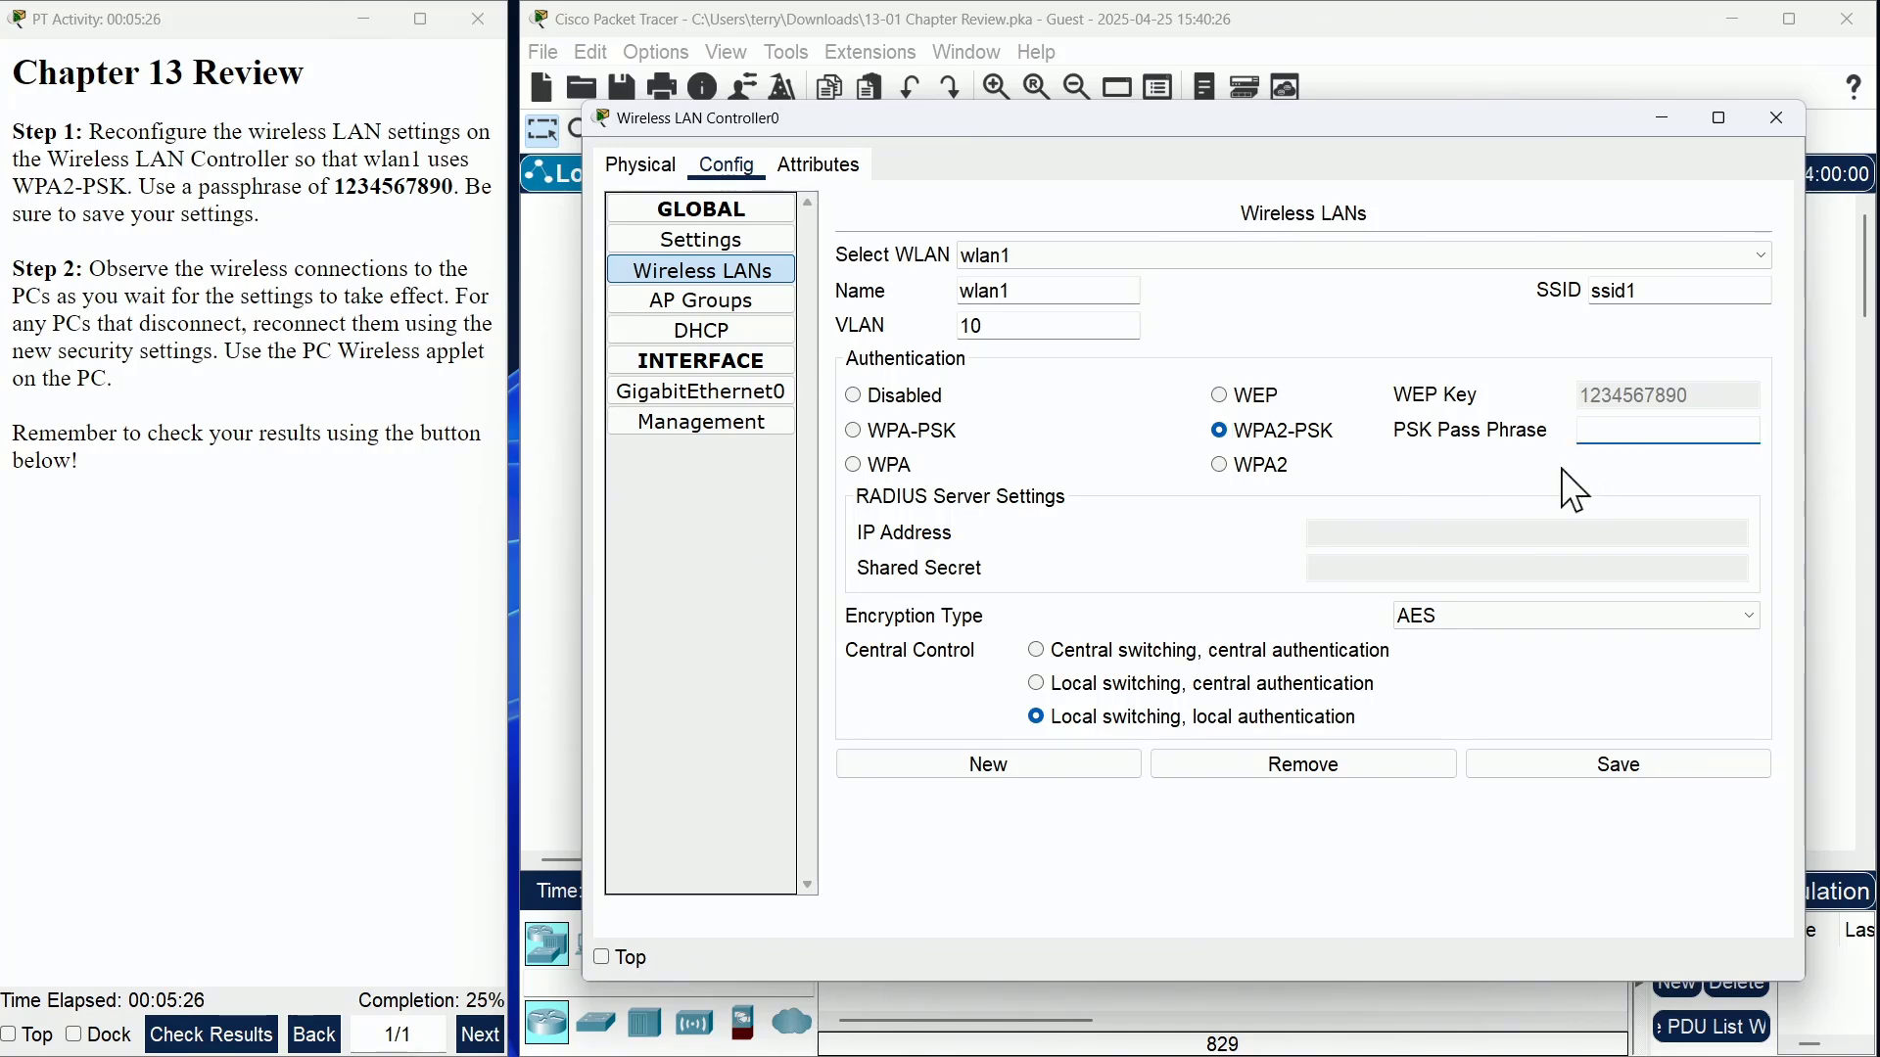
text(1234567890)
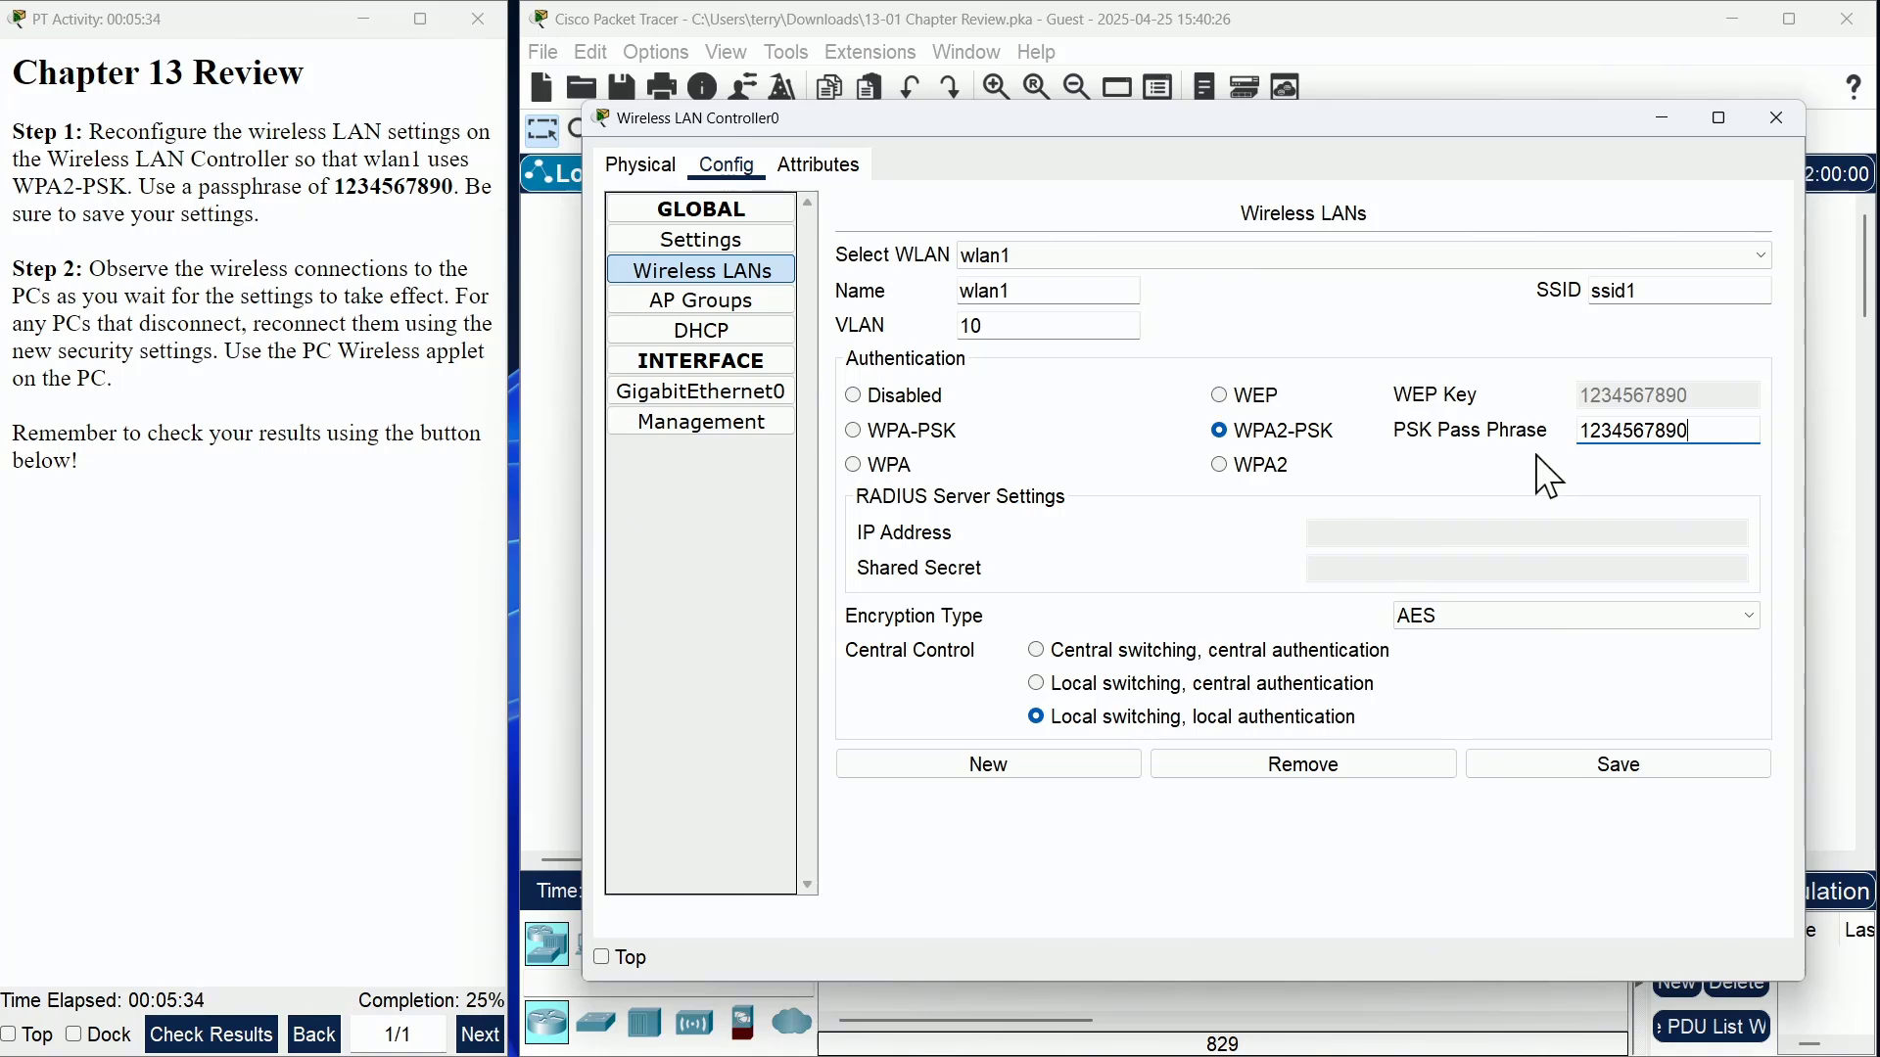
click(1620, 768)
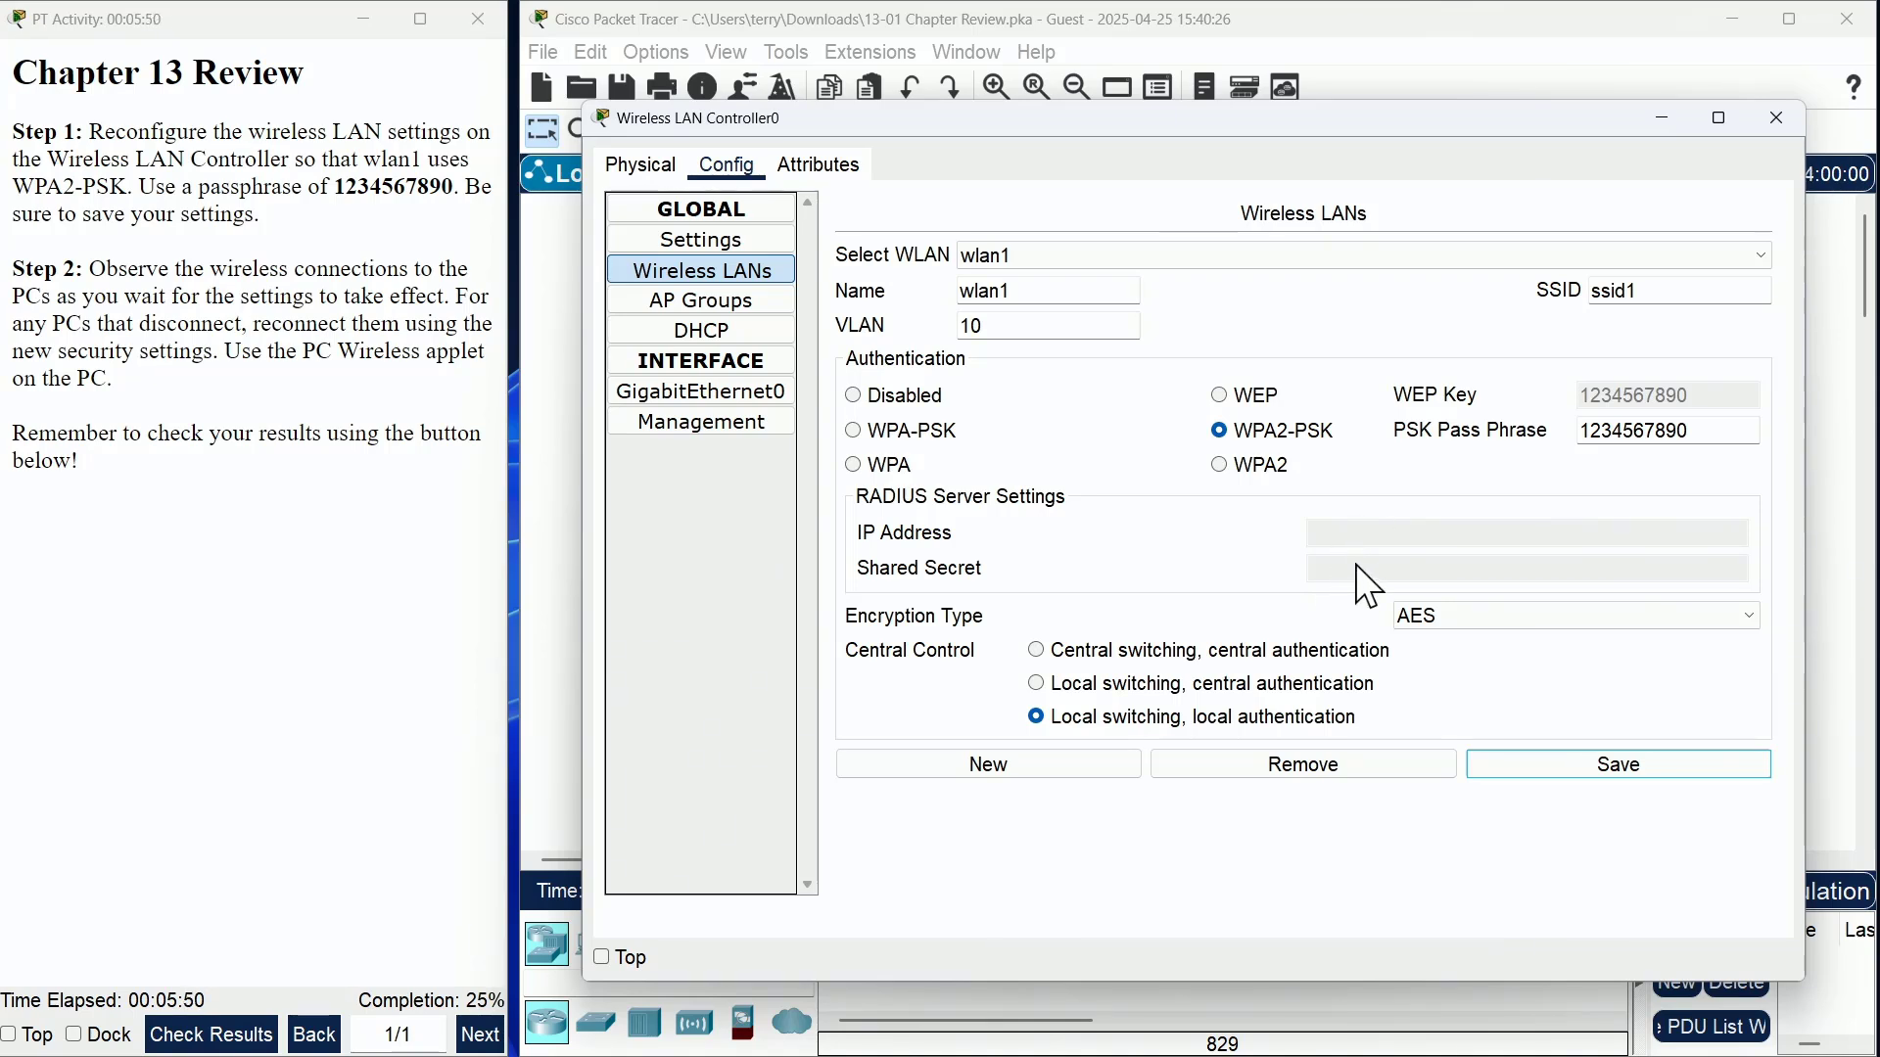
click(1541, 615)
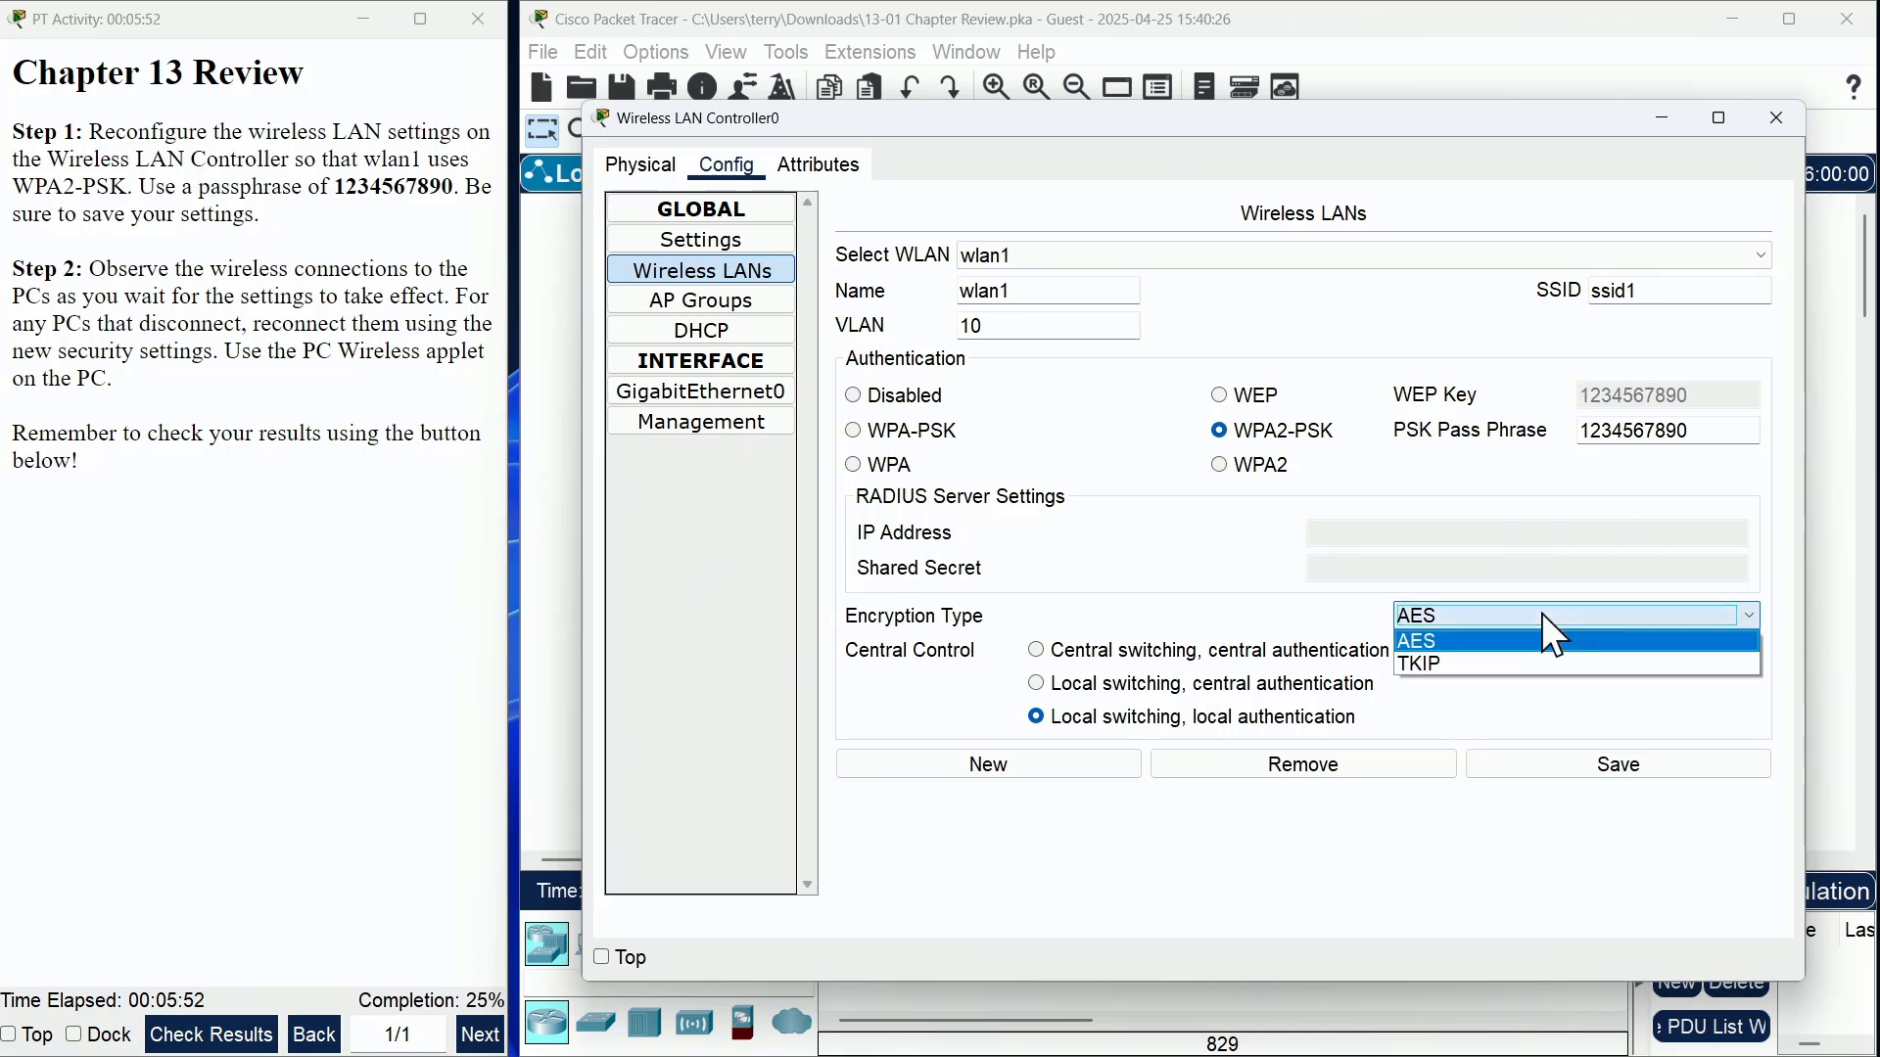
click(1413, 643)
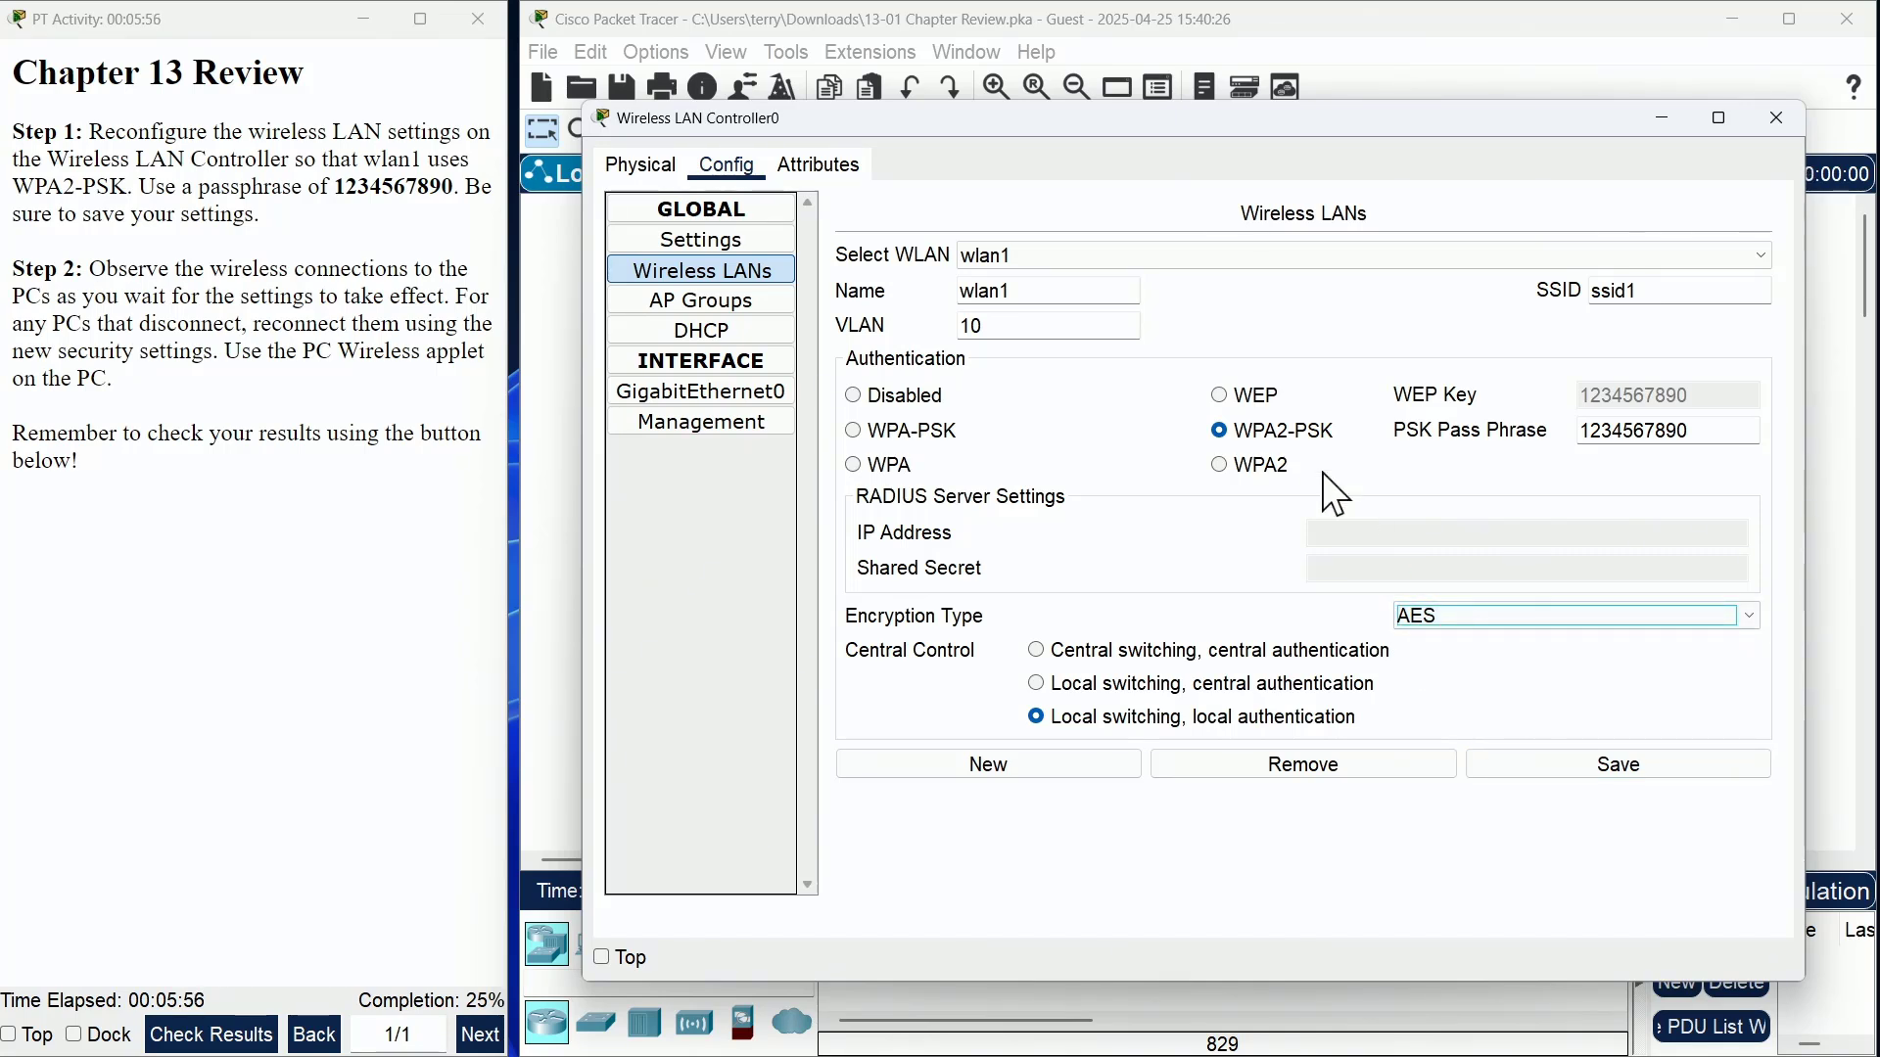
click(1415, 615)
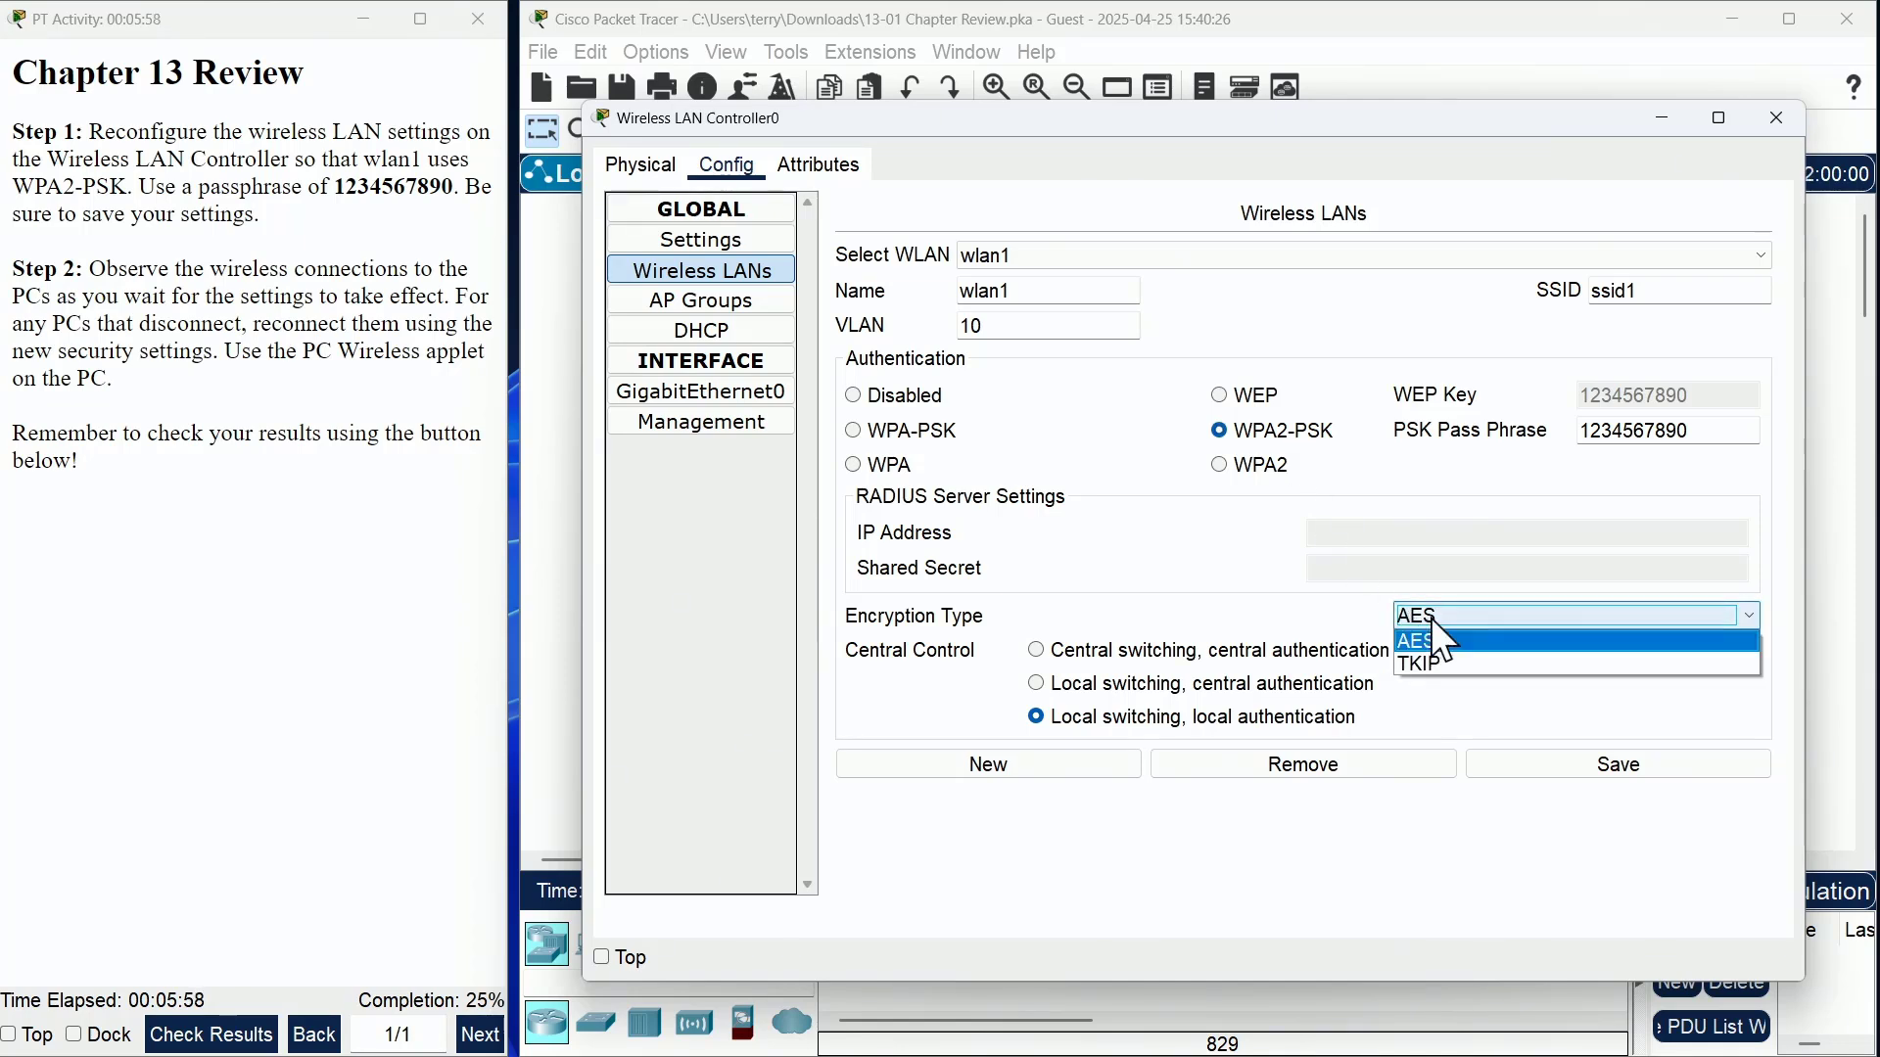
click(1435, 665)
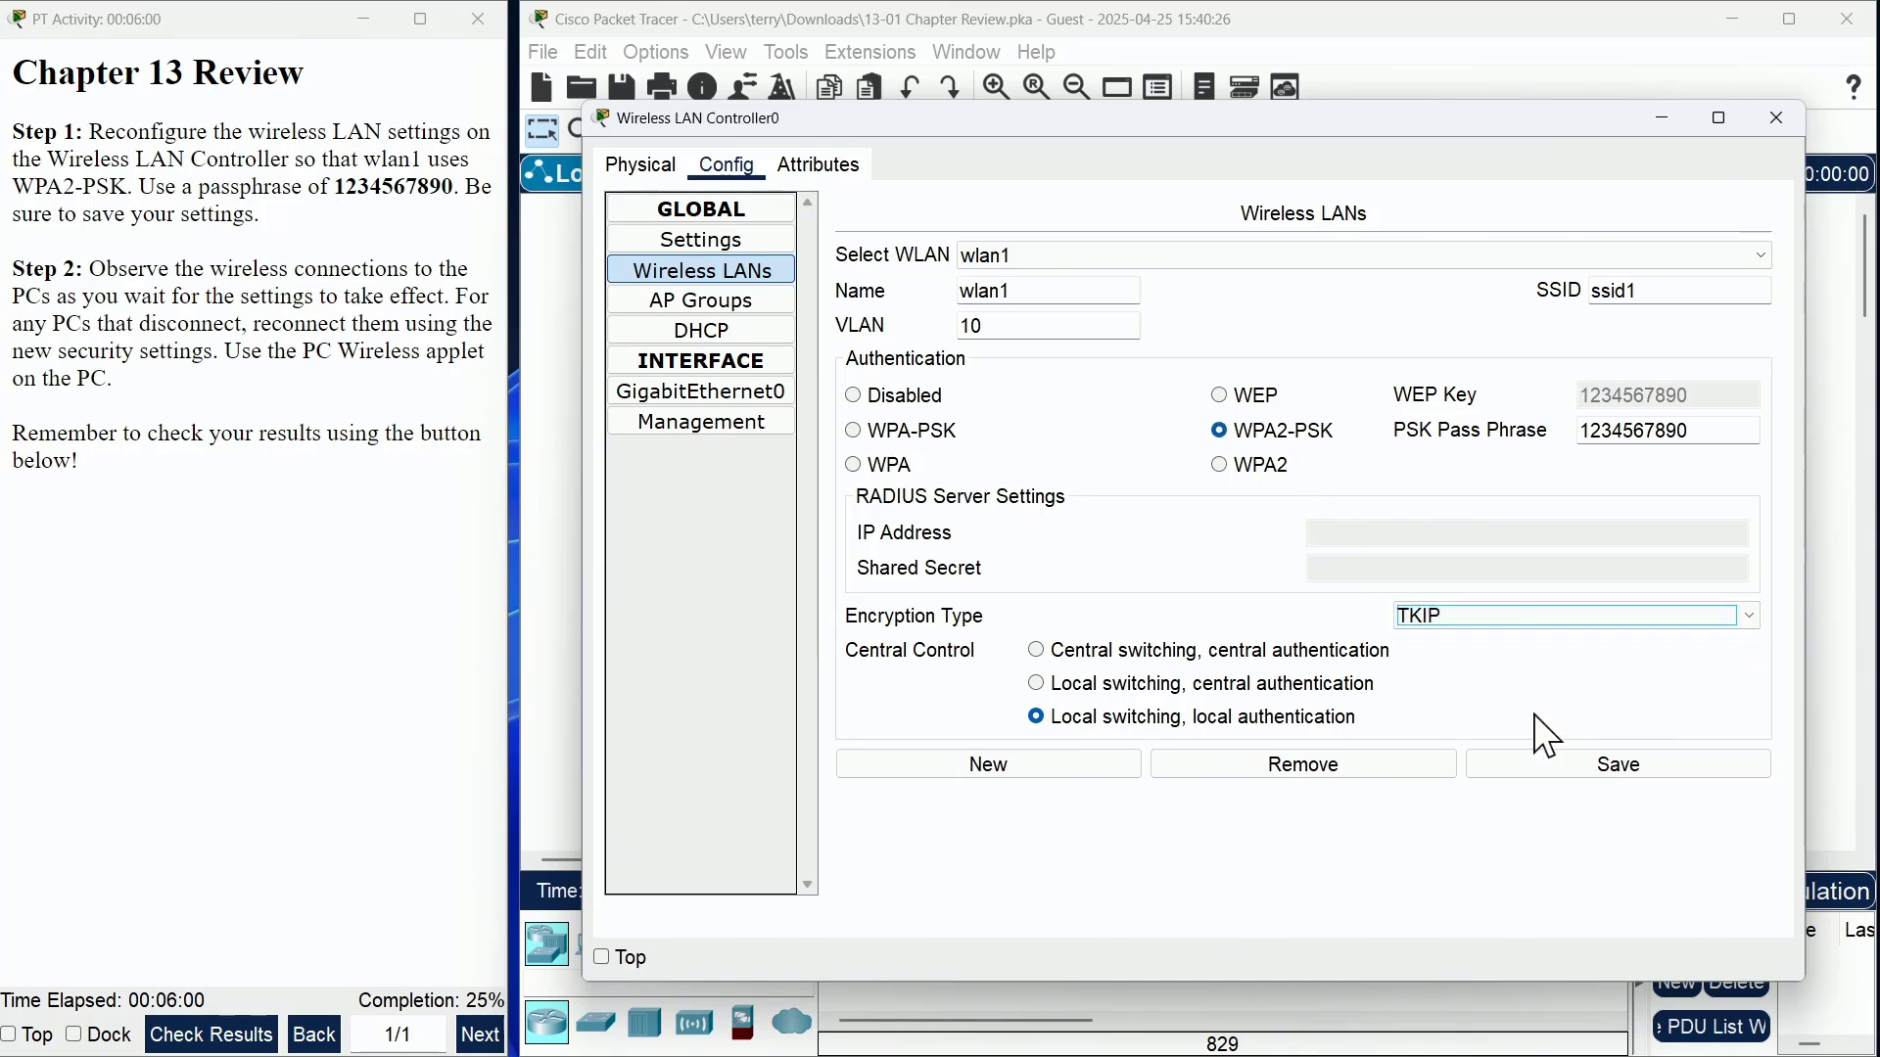
click(1450, 615)
click(1441, 640)
click(1431, 617)
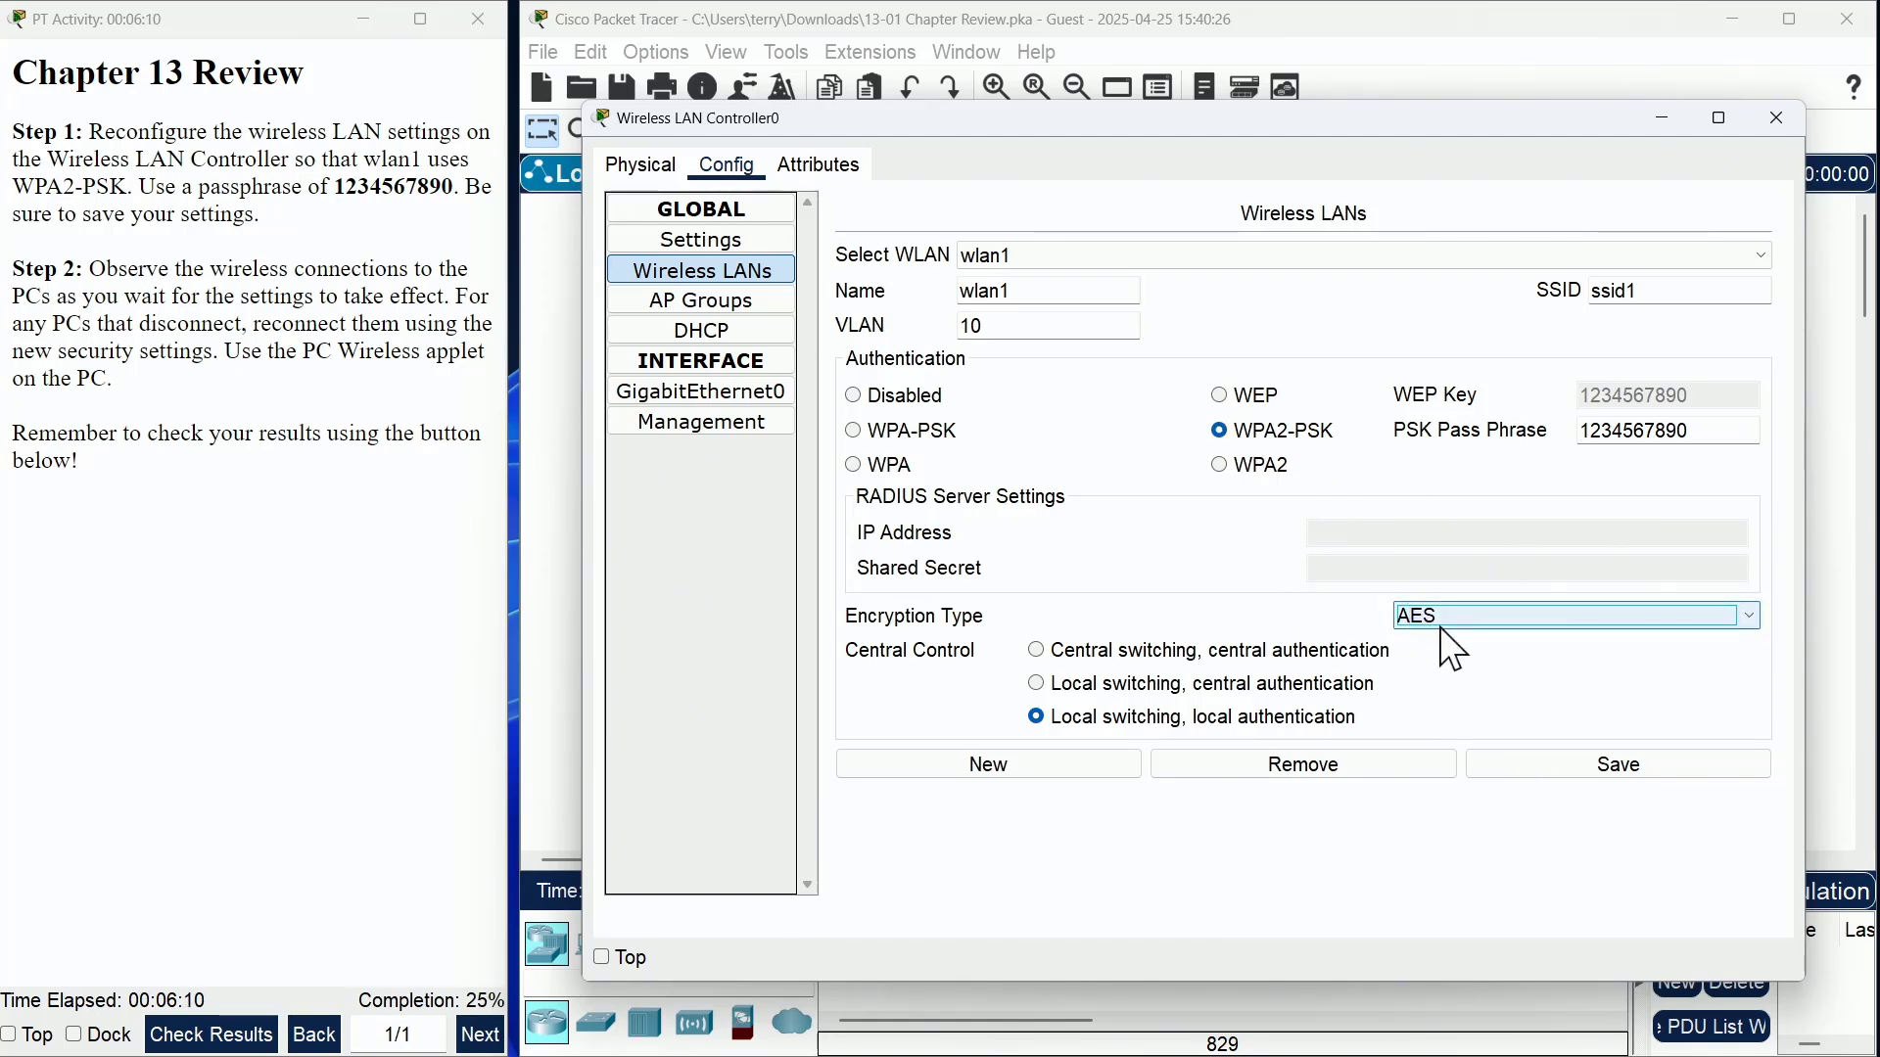
click(1445, 642)
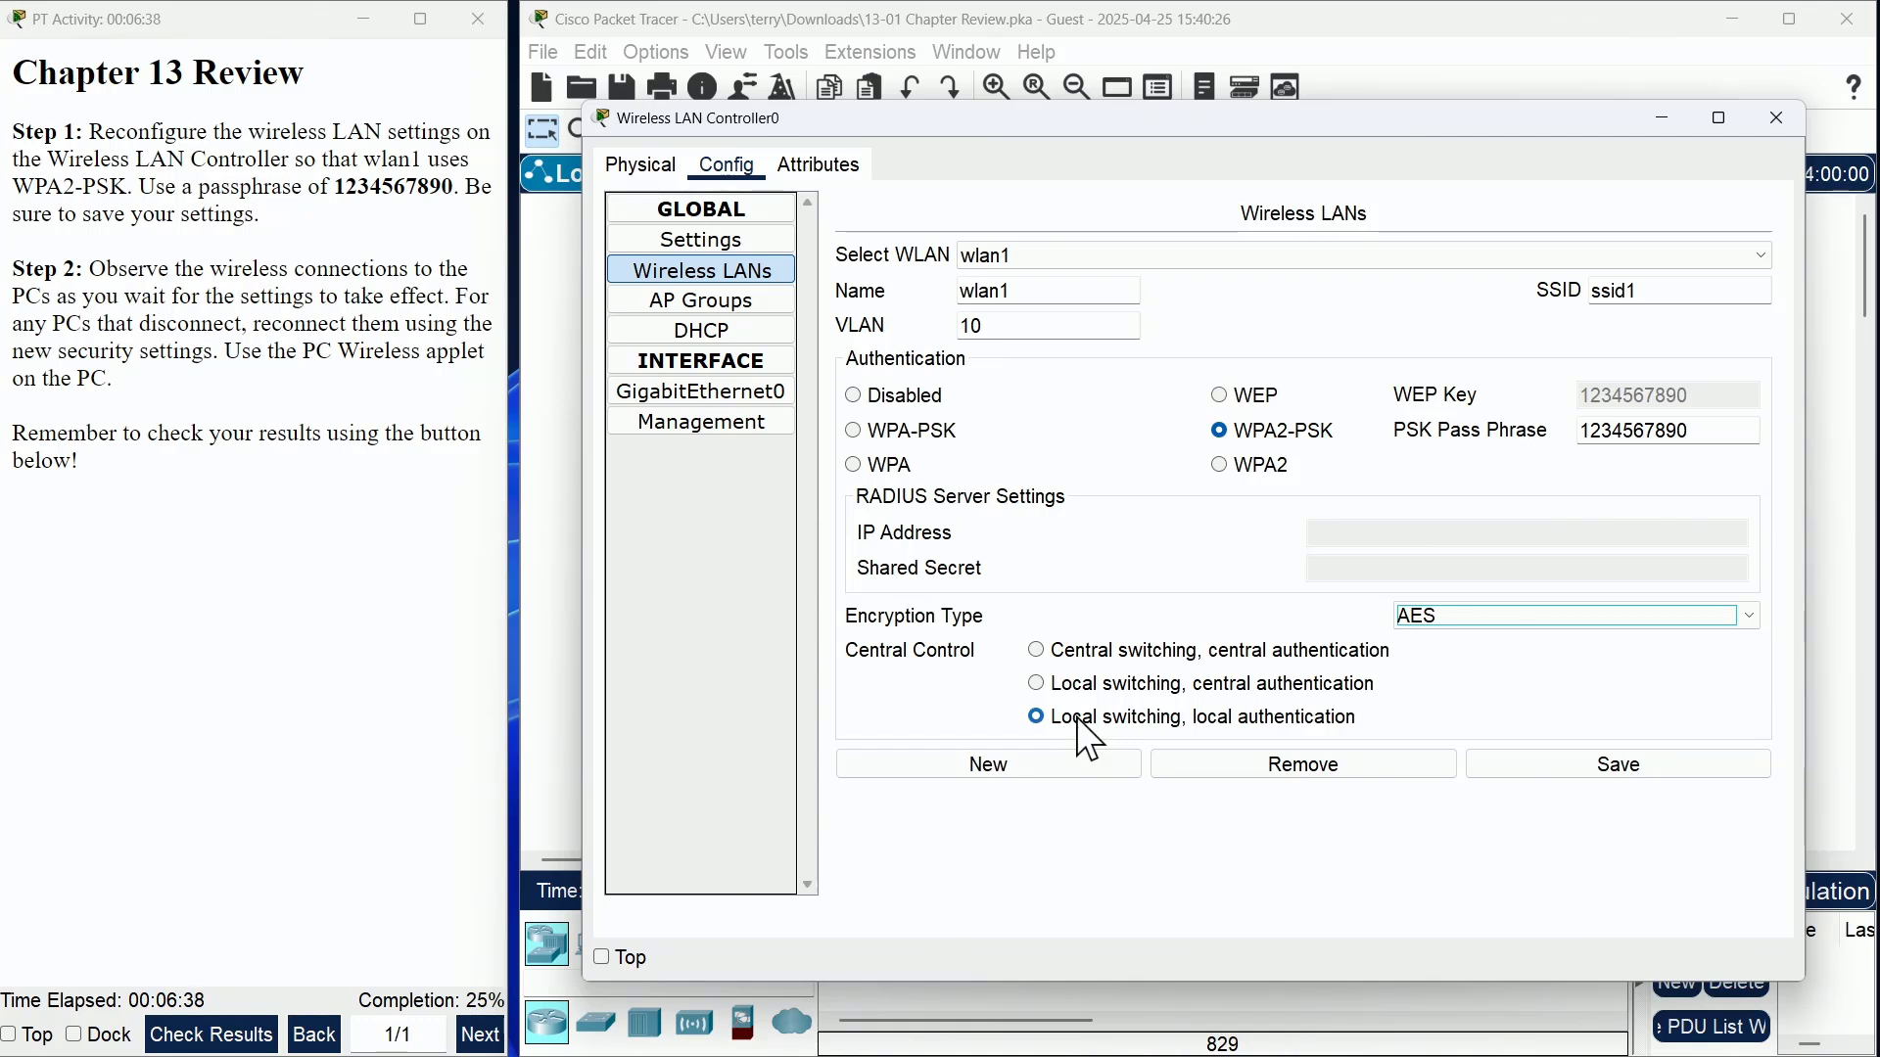
click(1615, 776)
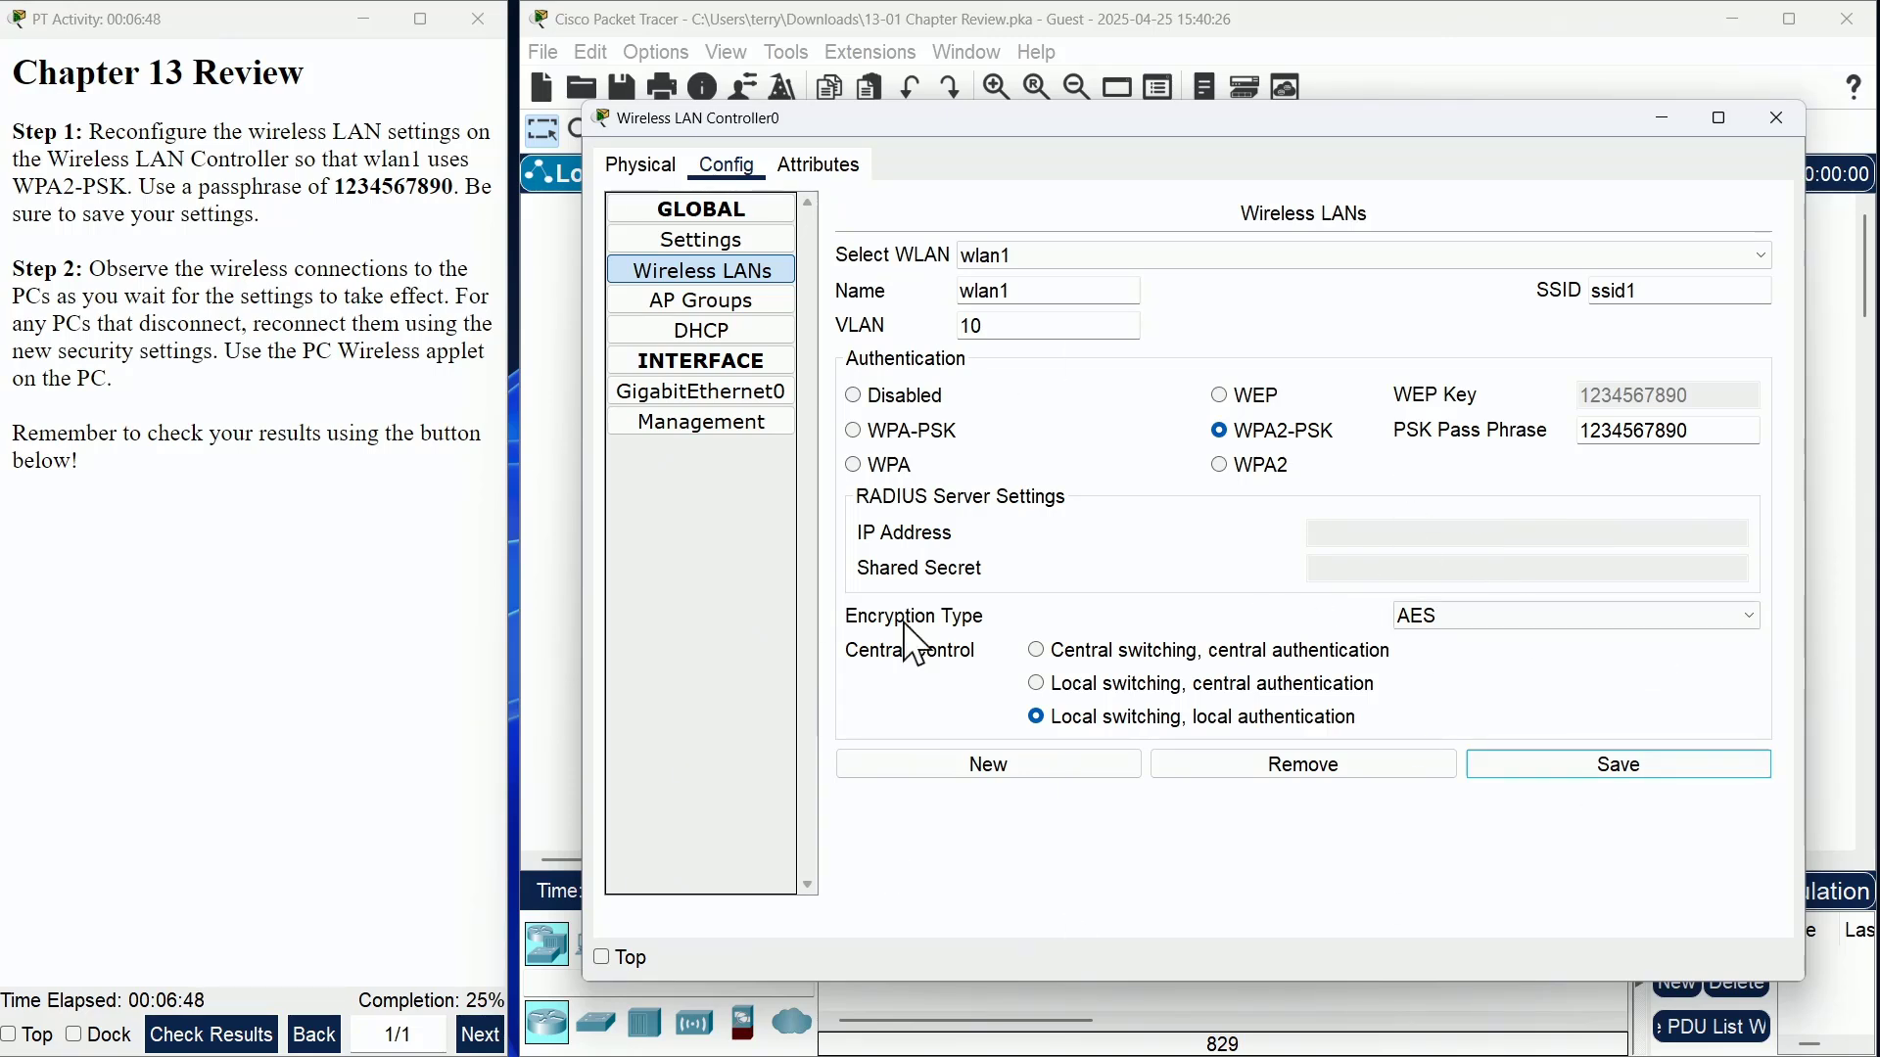
- Review the AP Groups, DHCP, GigabitEthernet0 and Management pages, then close the controller window
click(752, 301)
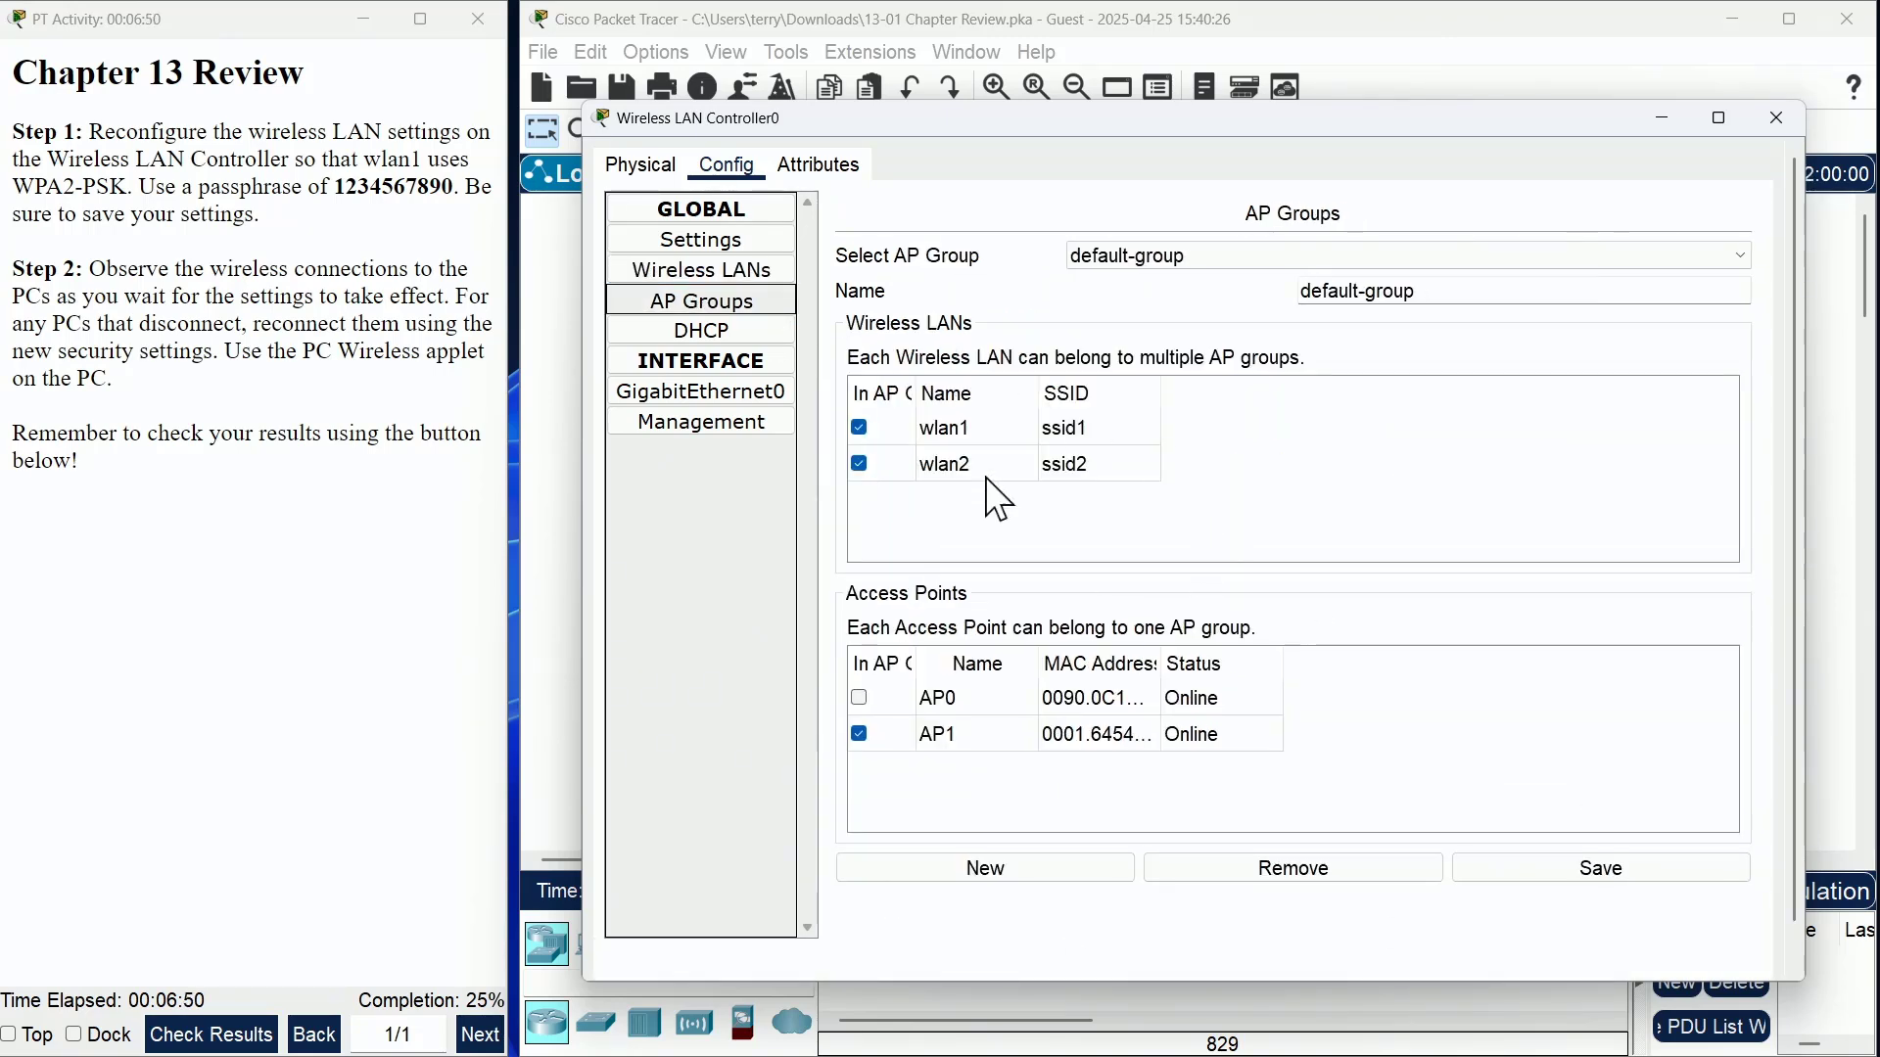
click(736, 338)
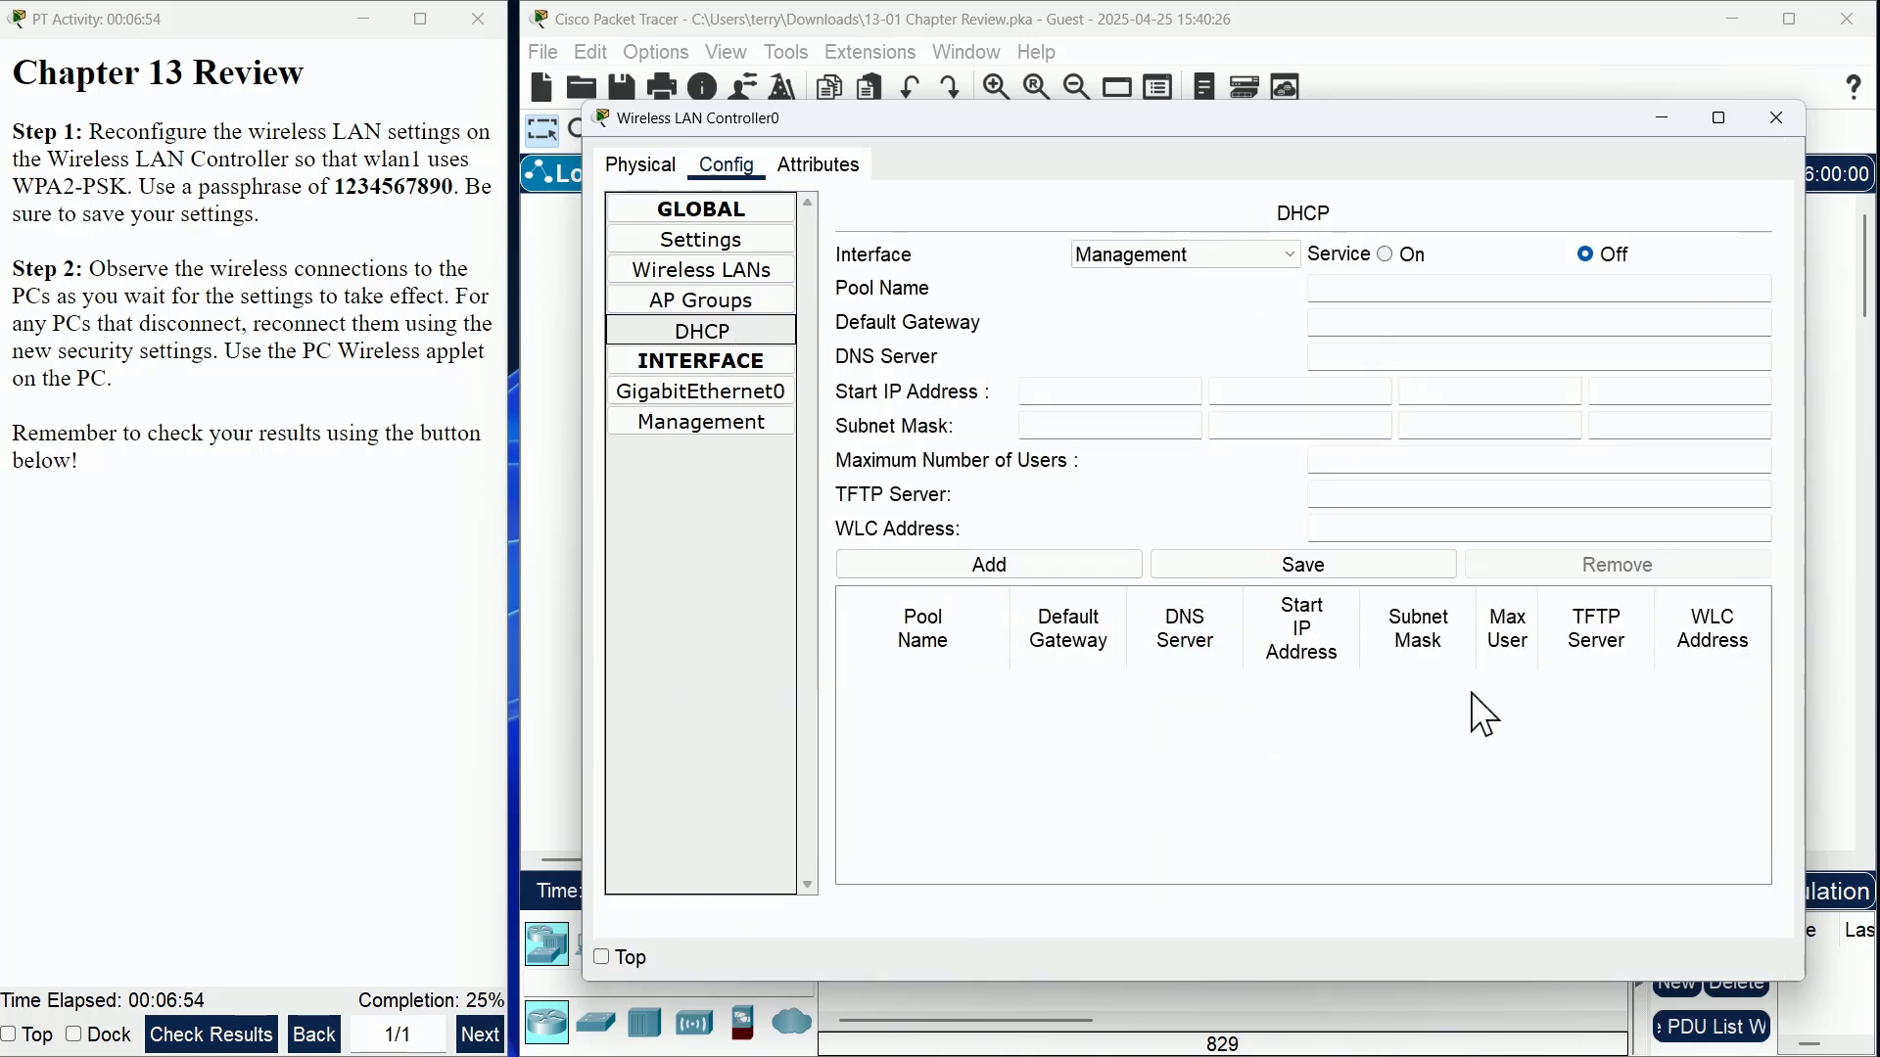
click(776, 398)
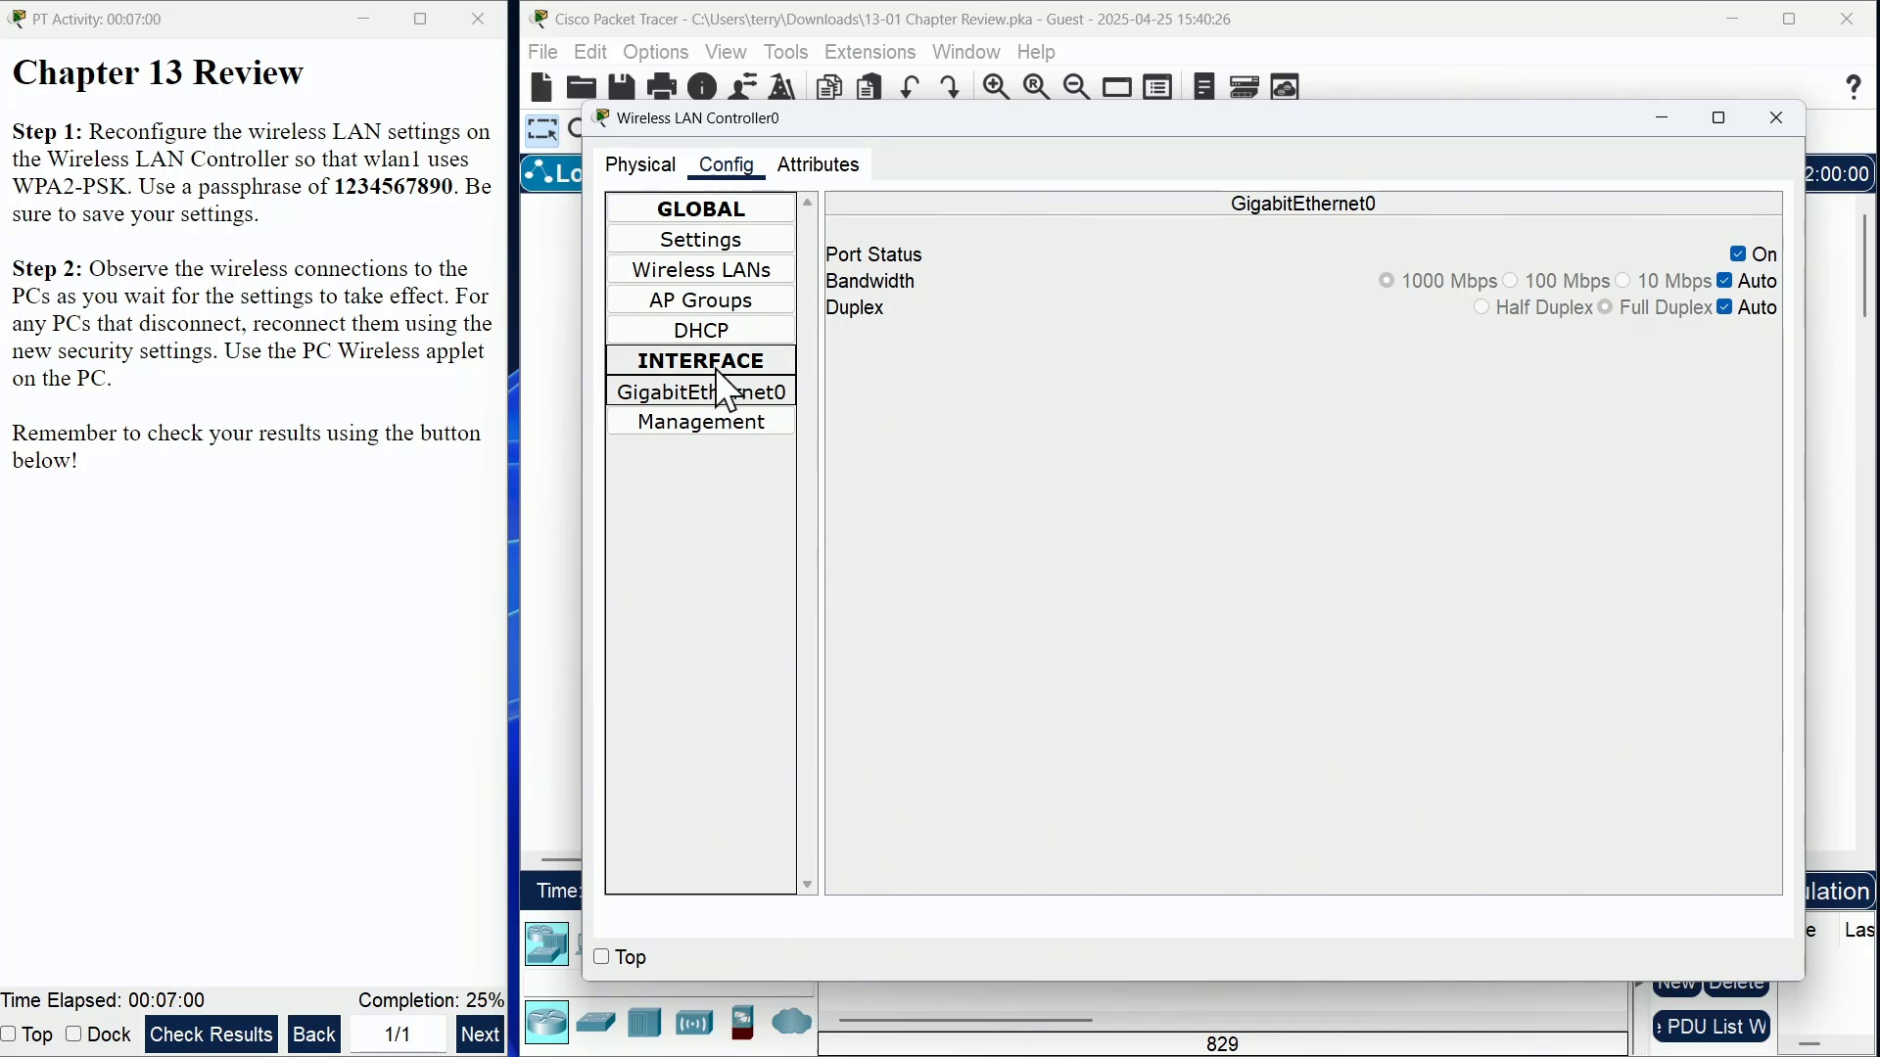
click(707, 425)
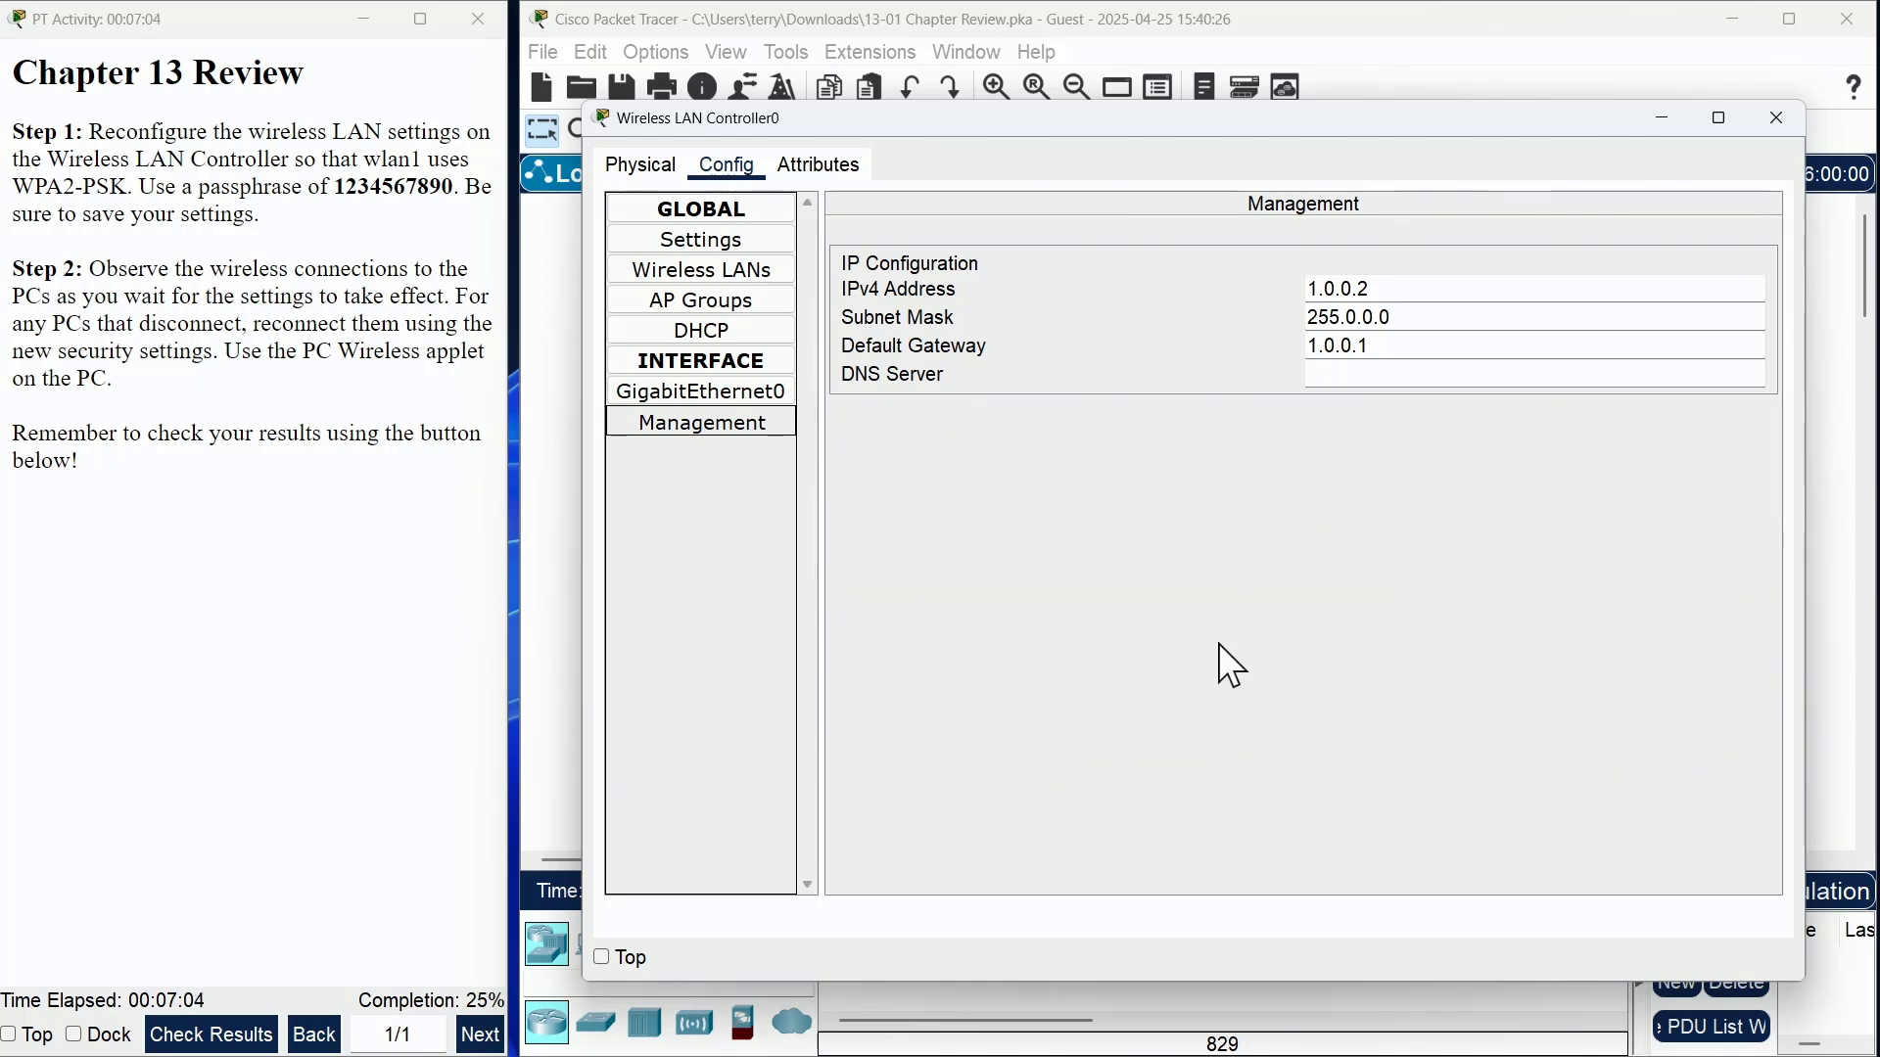
click(1776, 119)
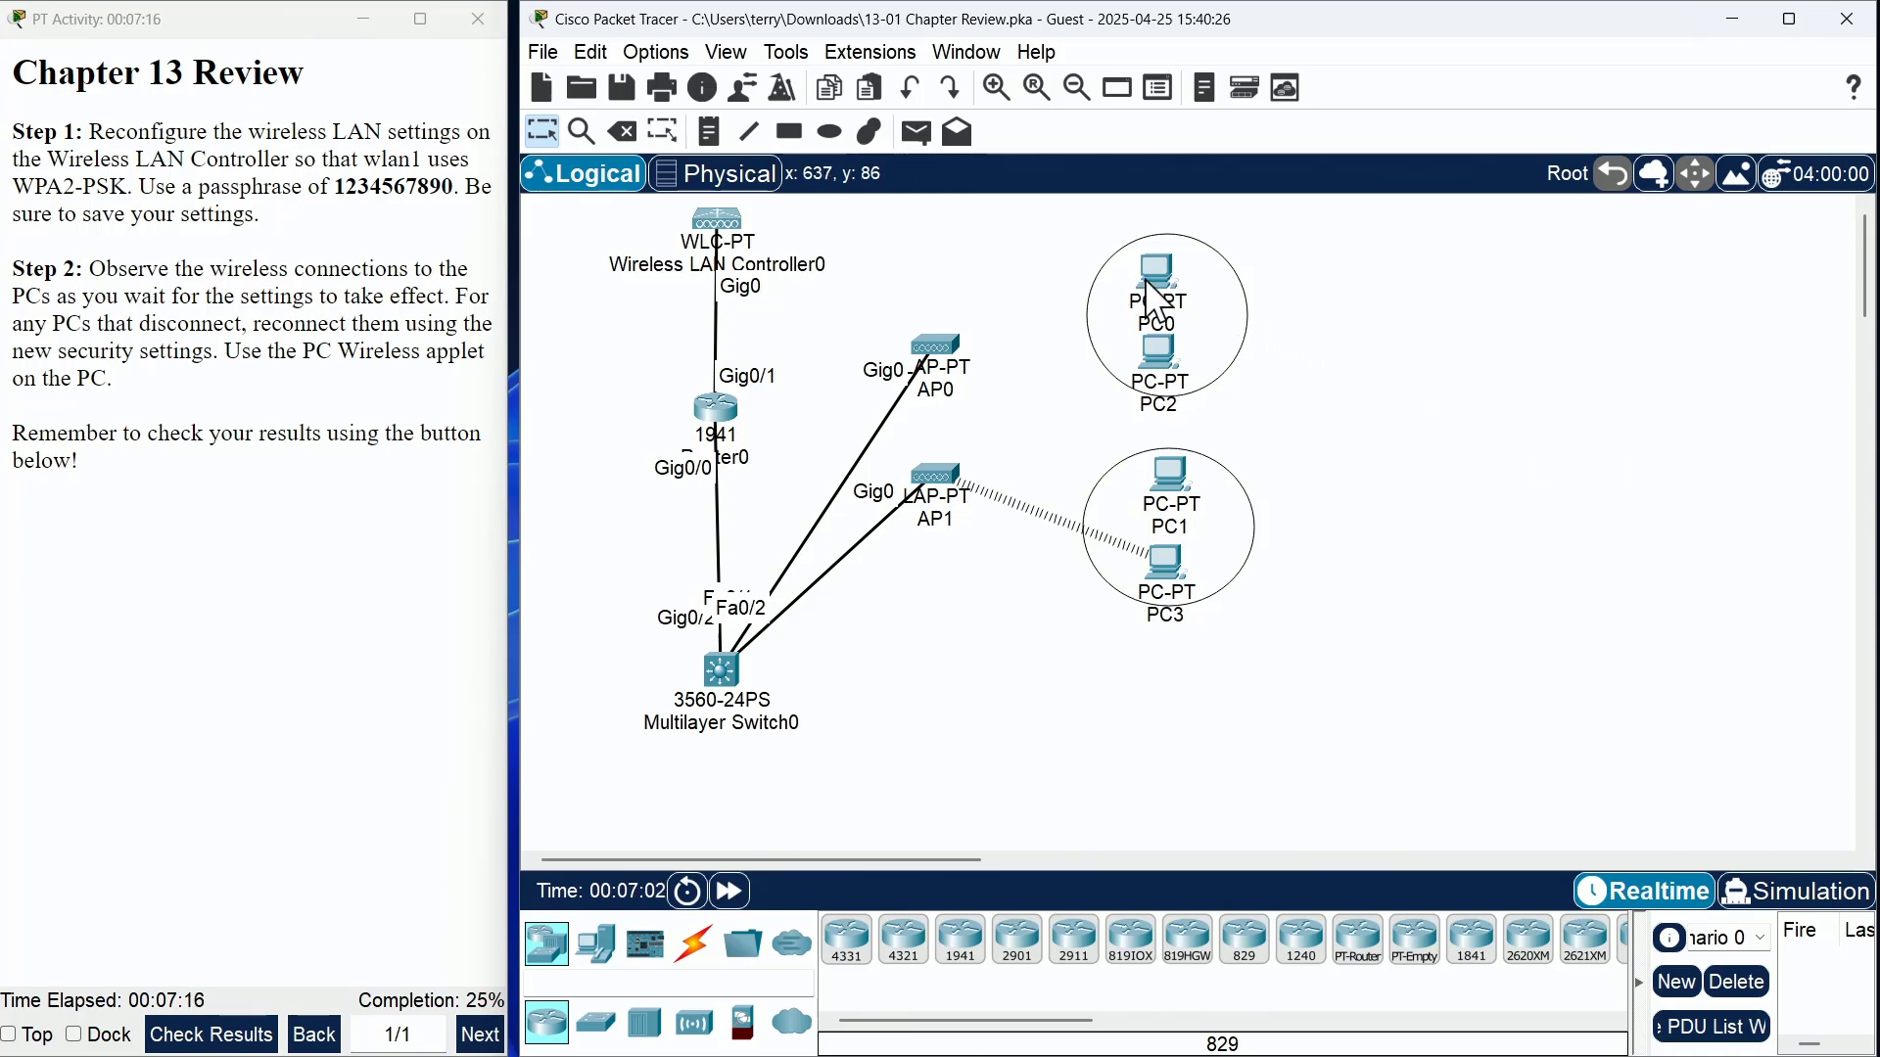
- Open the PC Wireless applet on PC0's desktop
click(1183, 295)
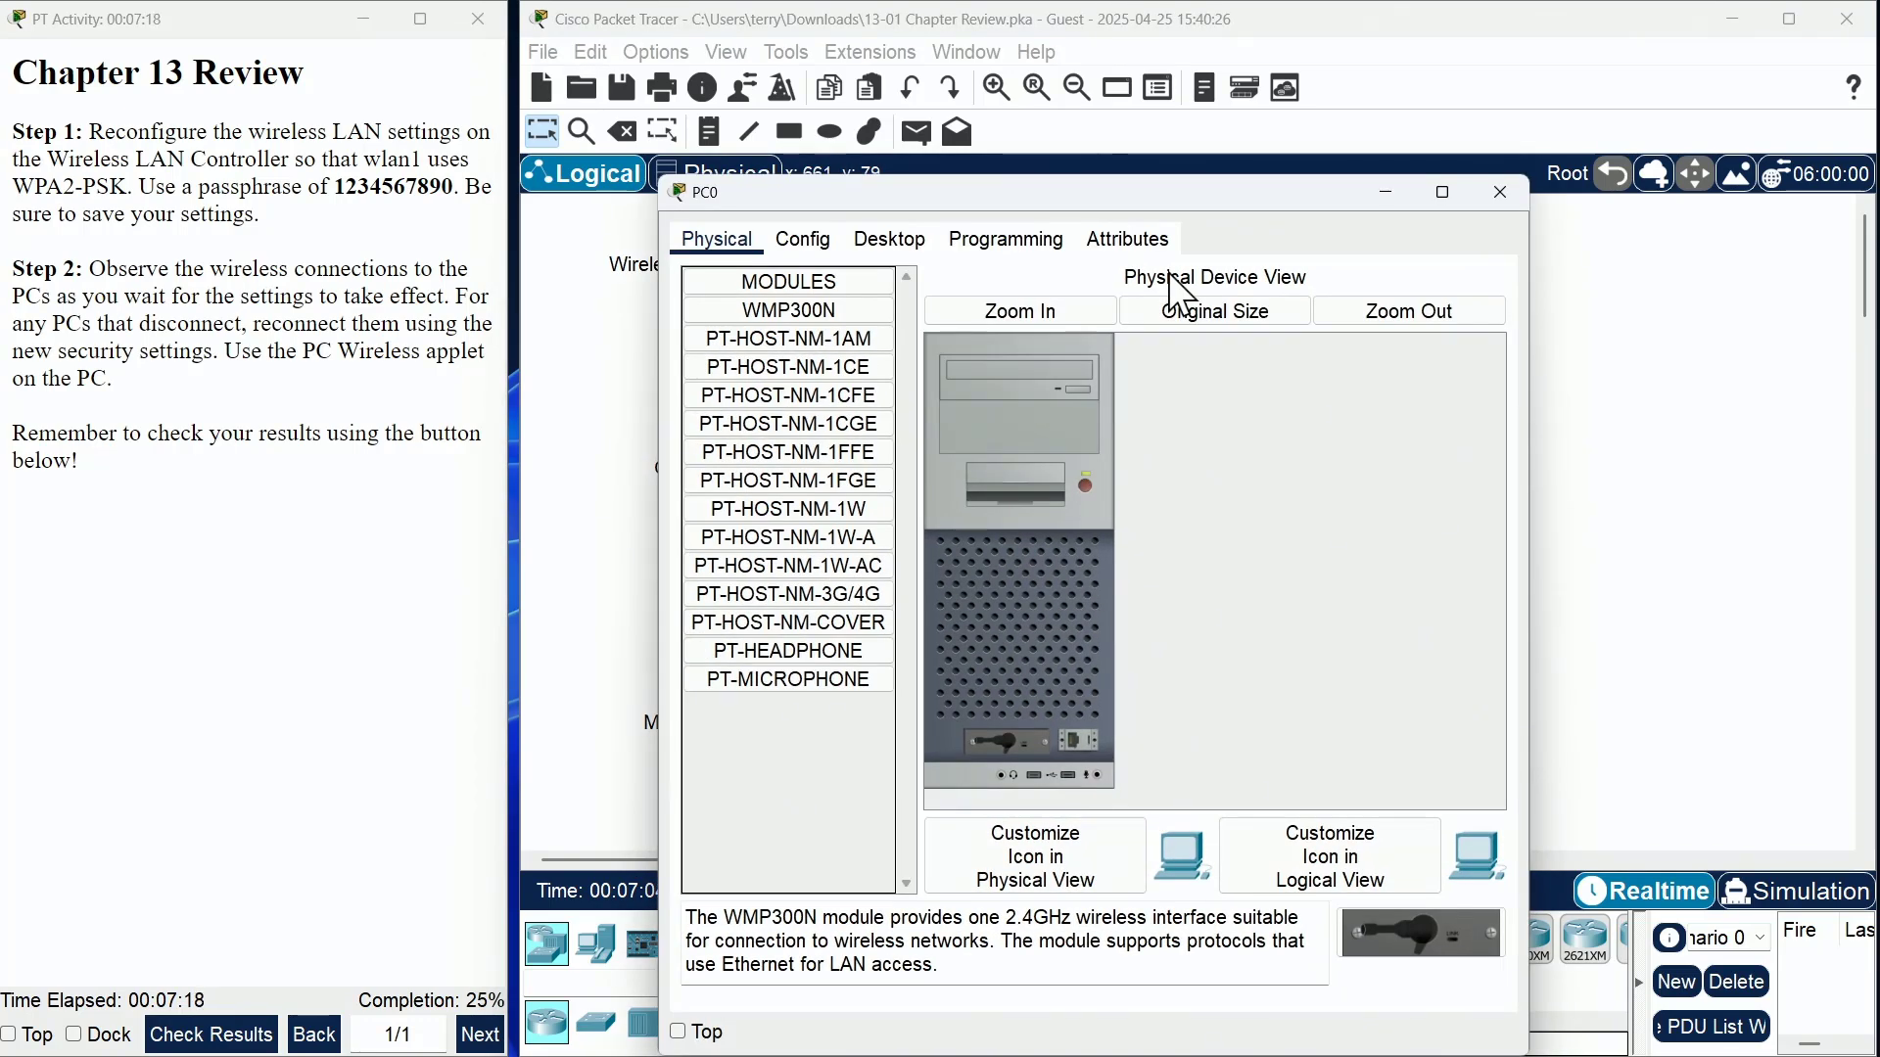
click(918, 245)
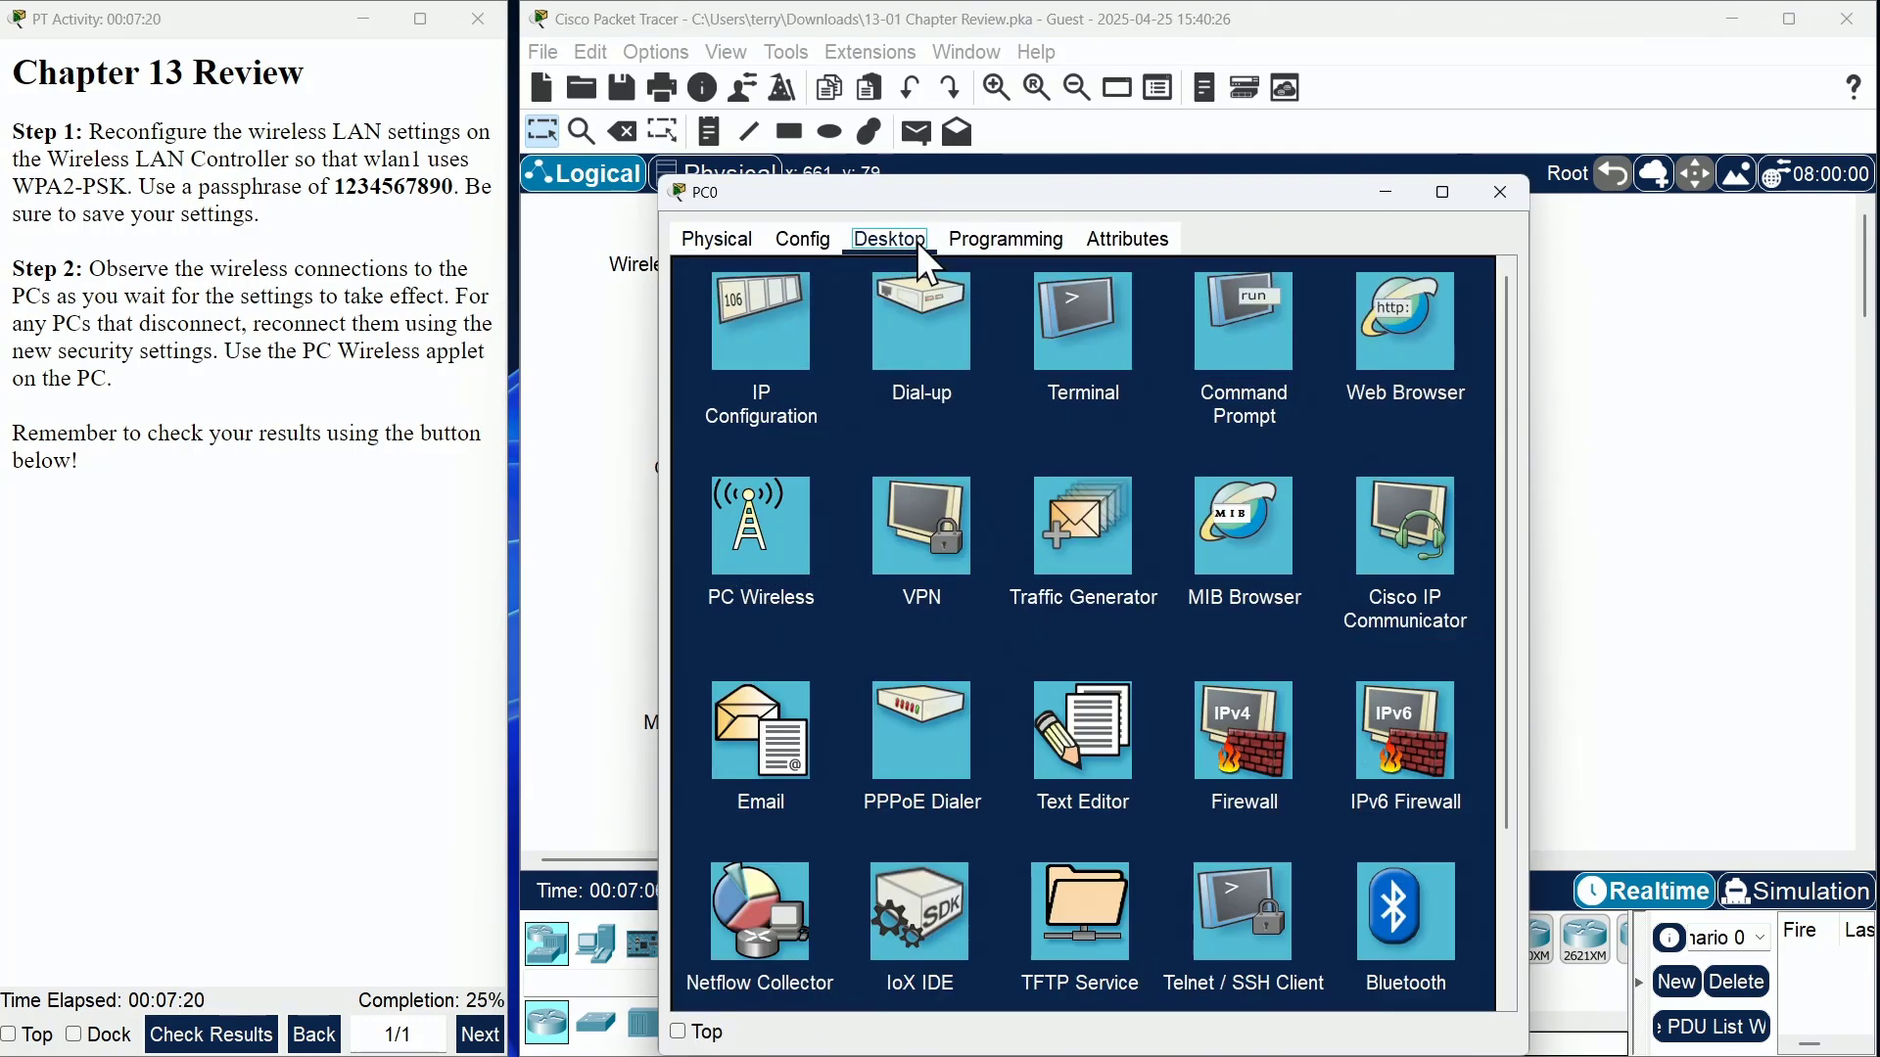
click(784, 552)
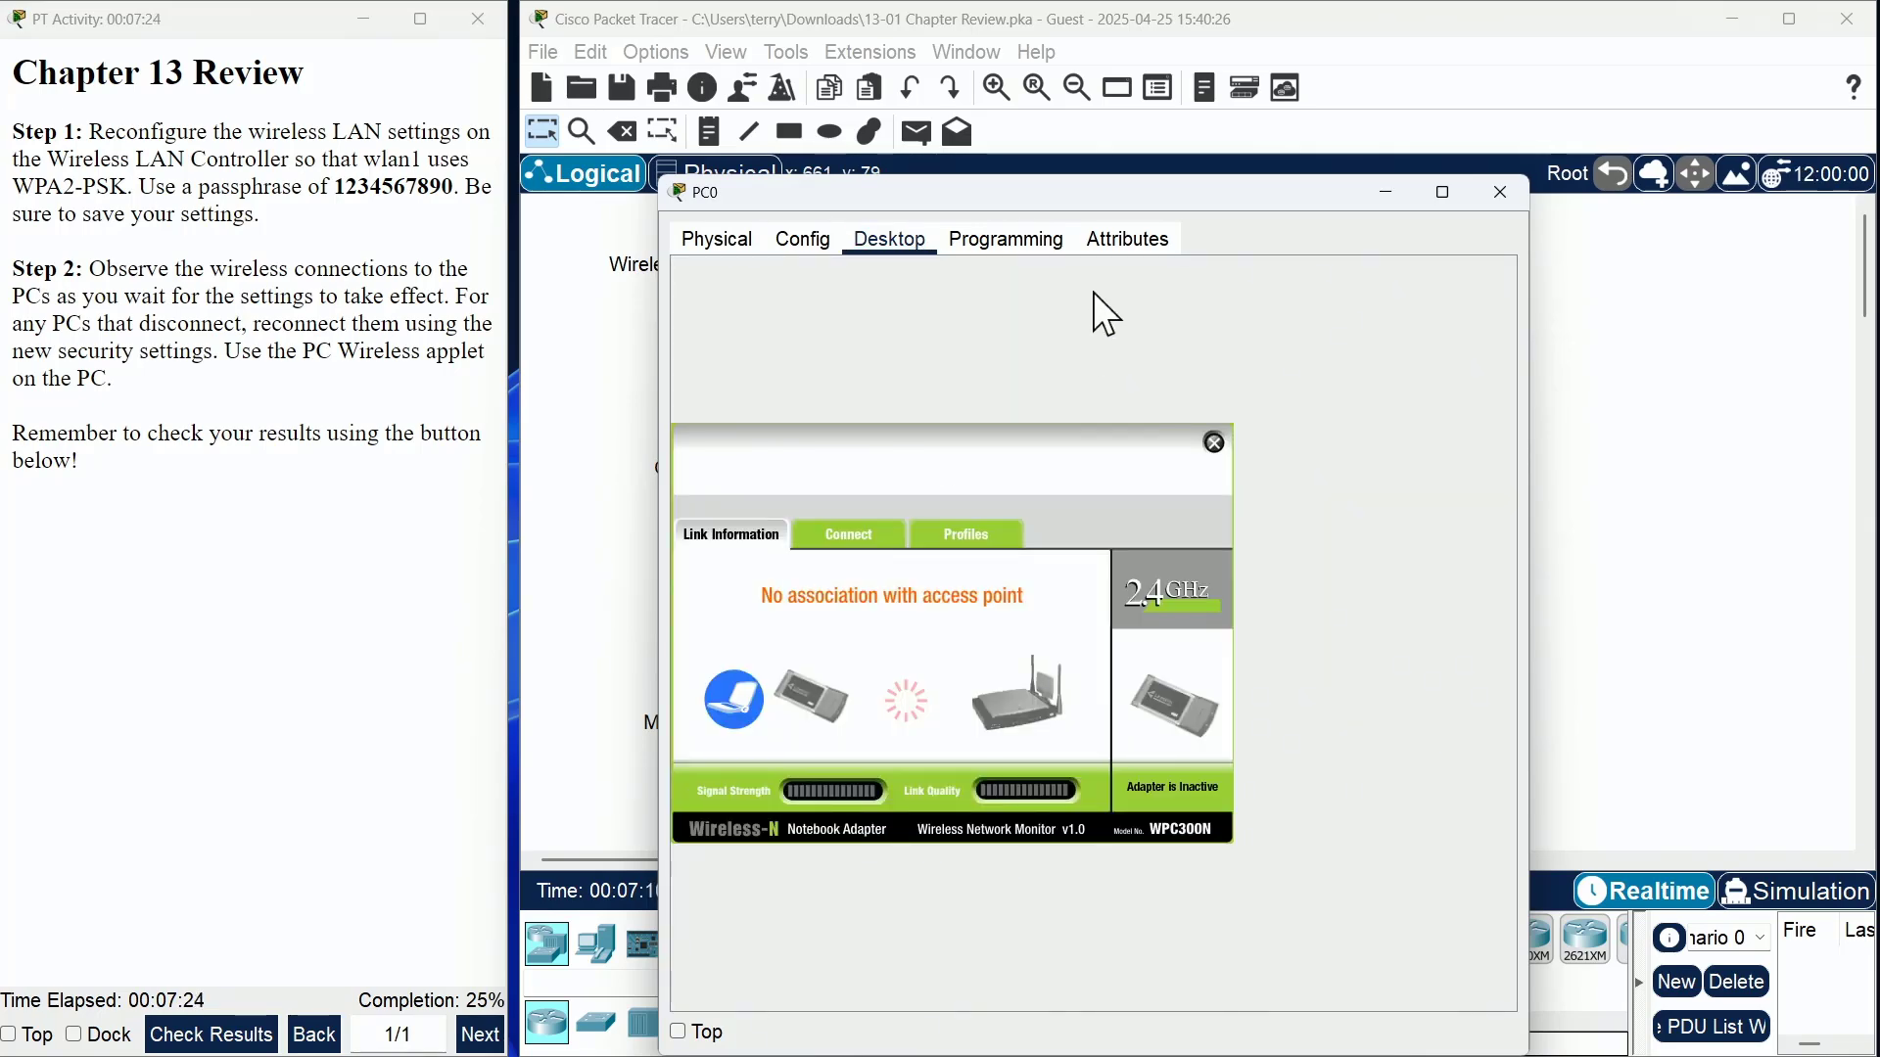
drag(1101, 202, 1169, 98)
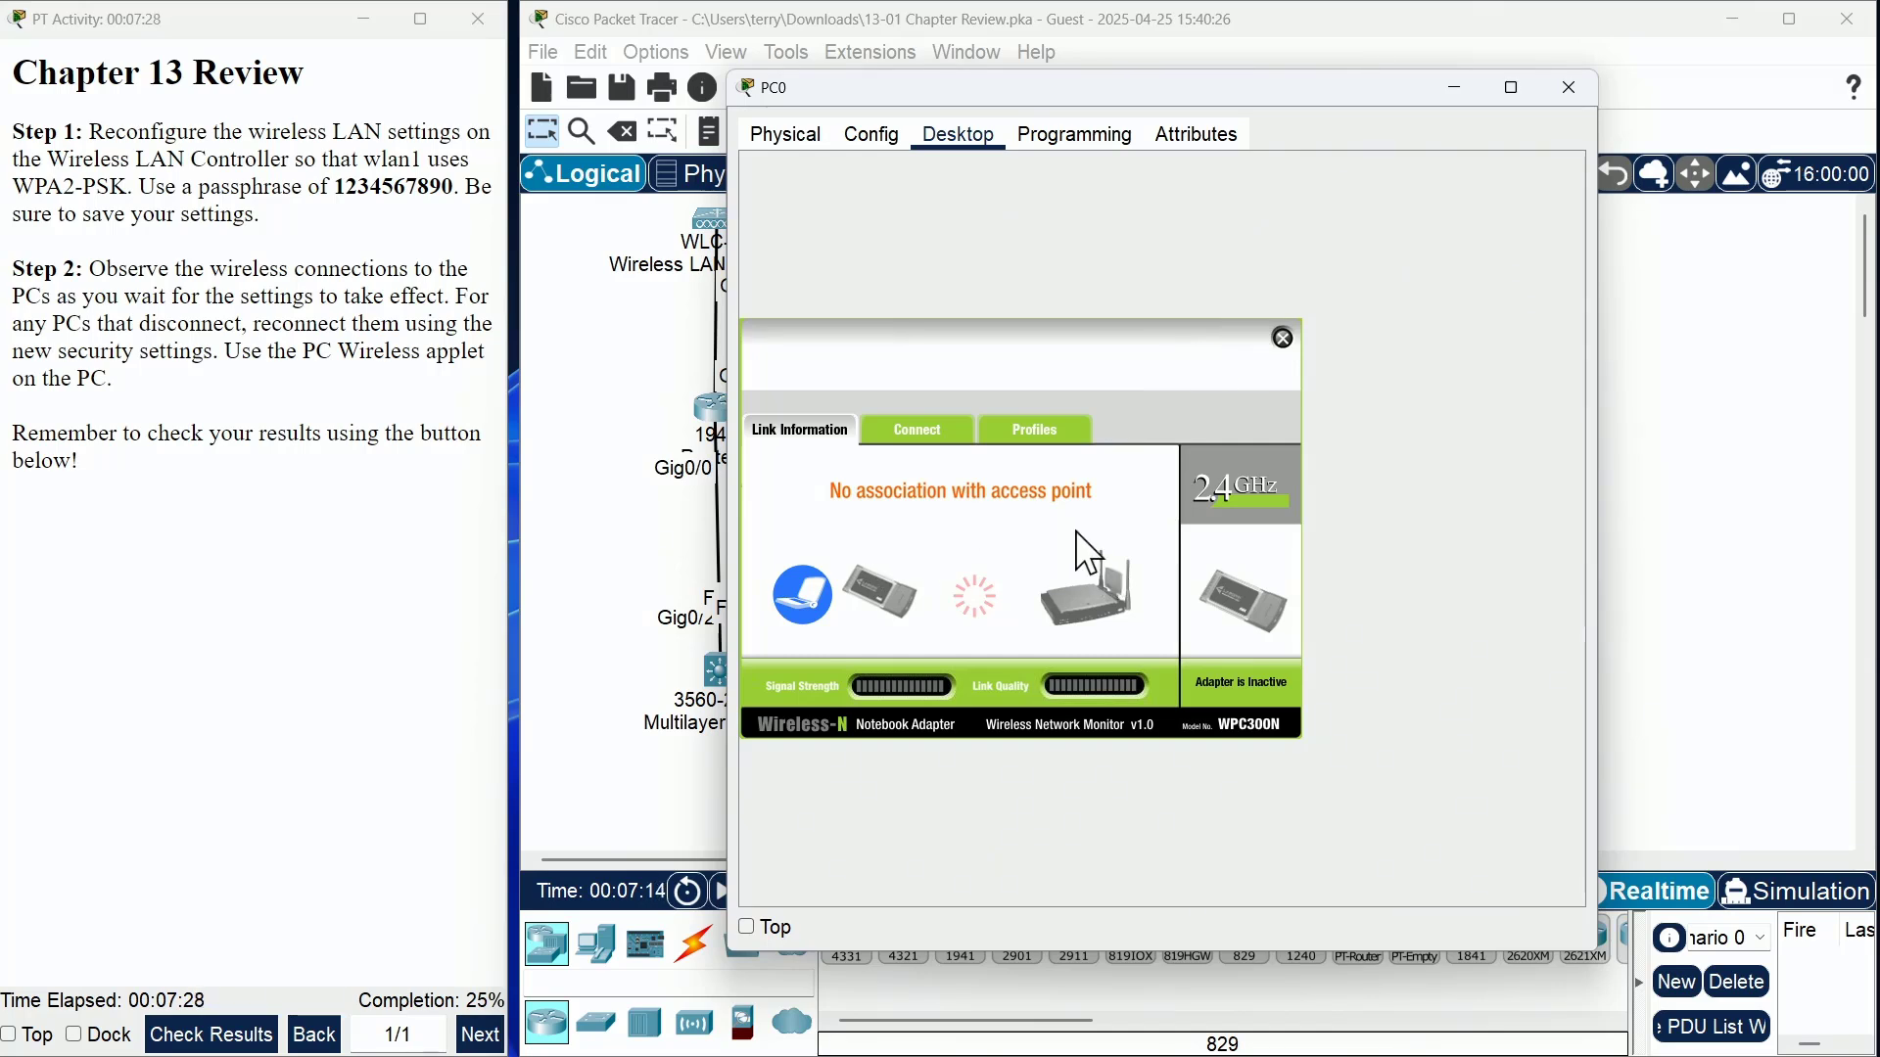
click(1058, 452)
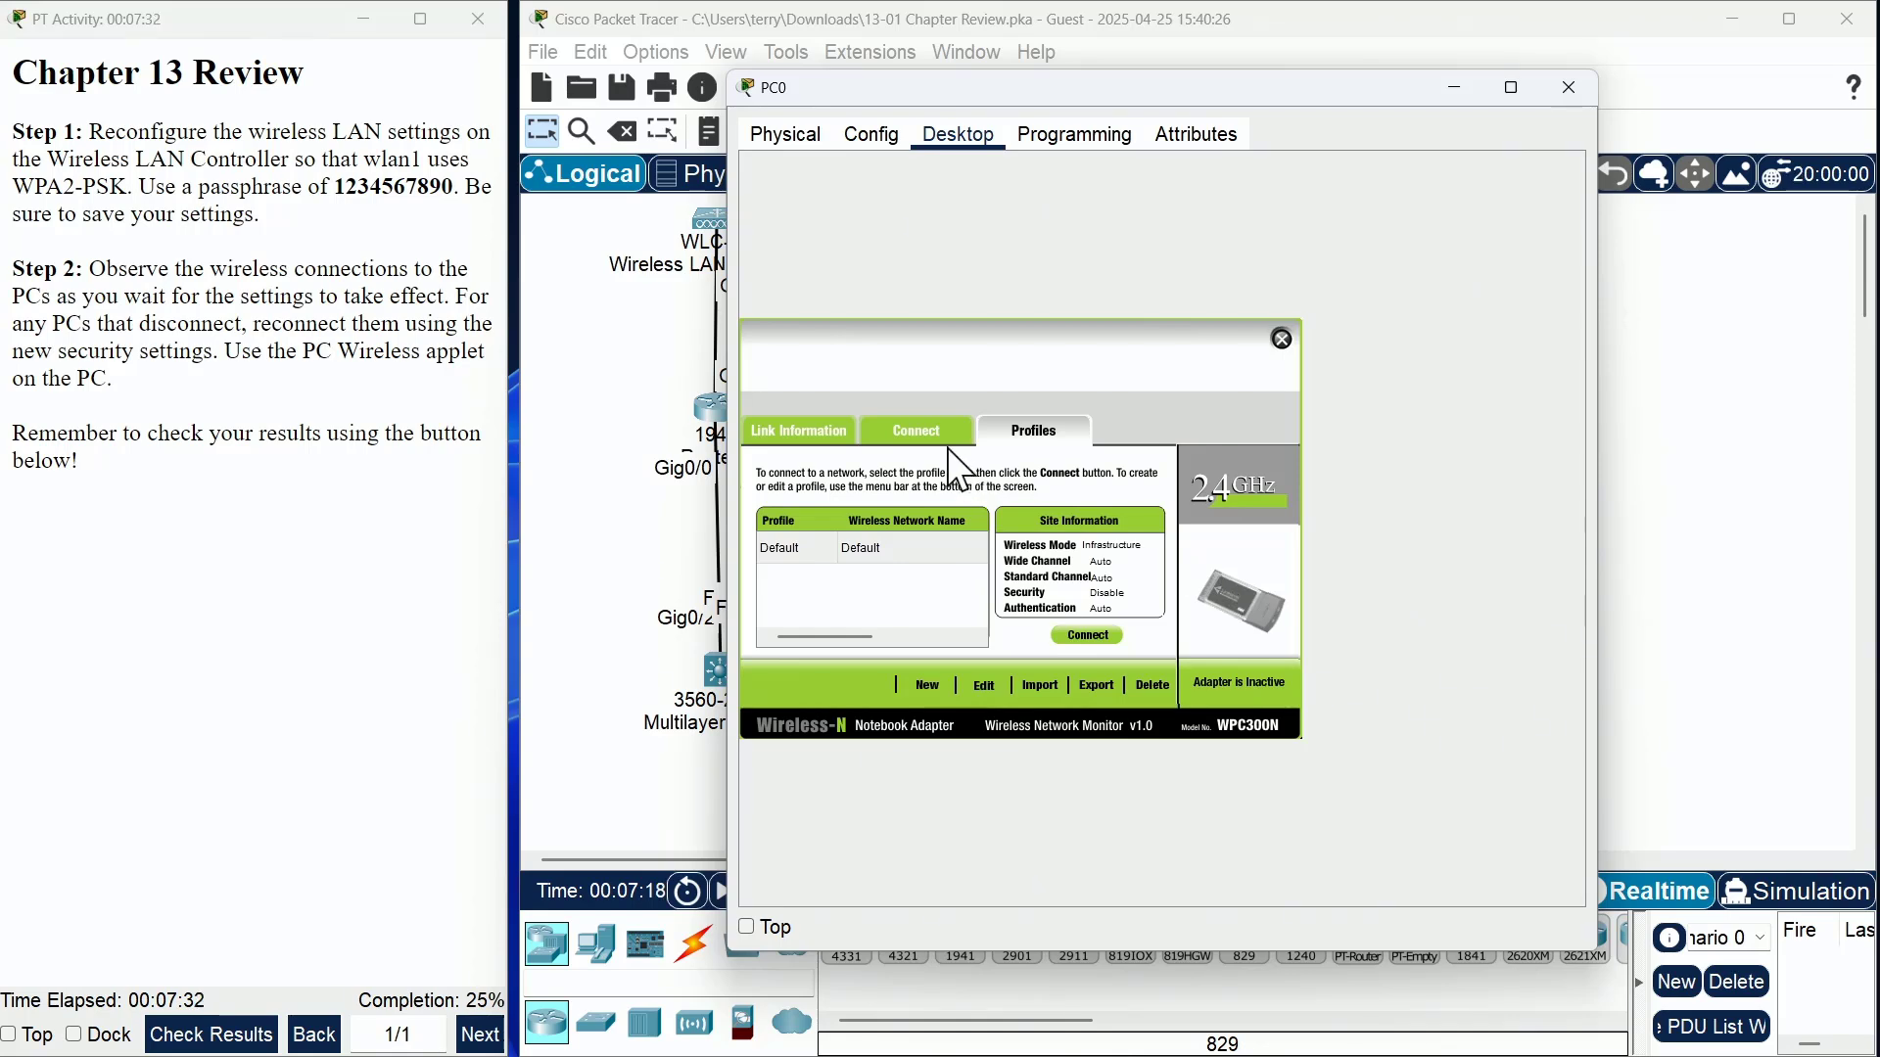
click(923, 438)
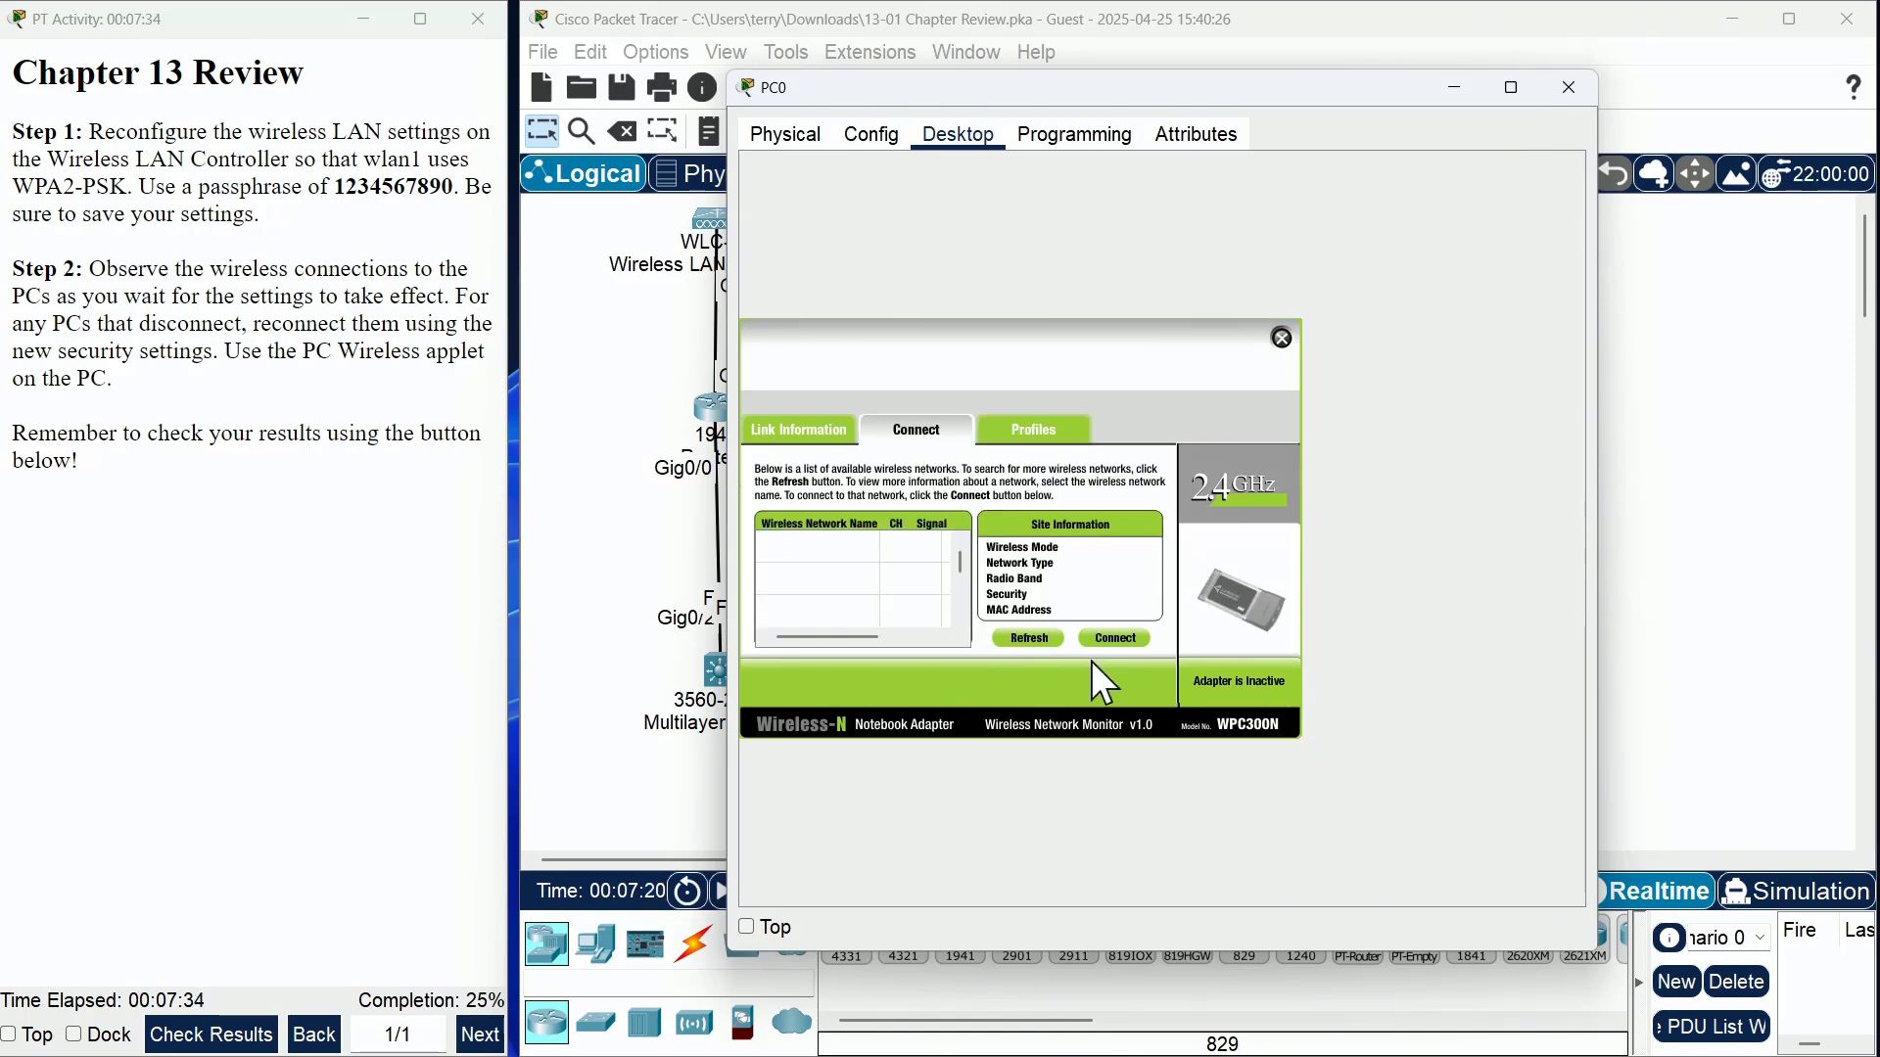
click(1114, 639)
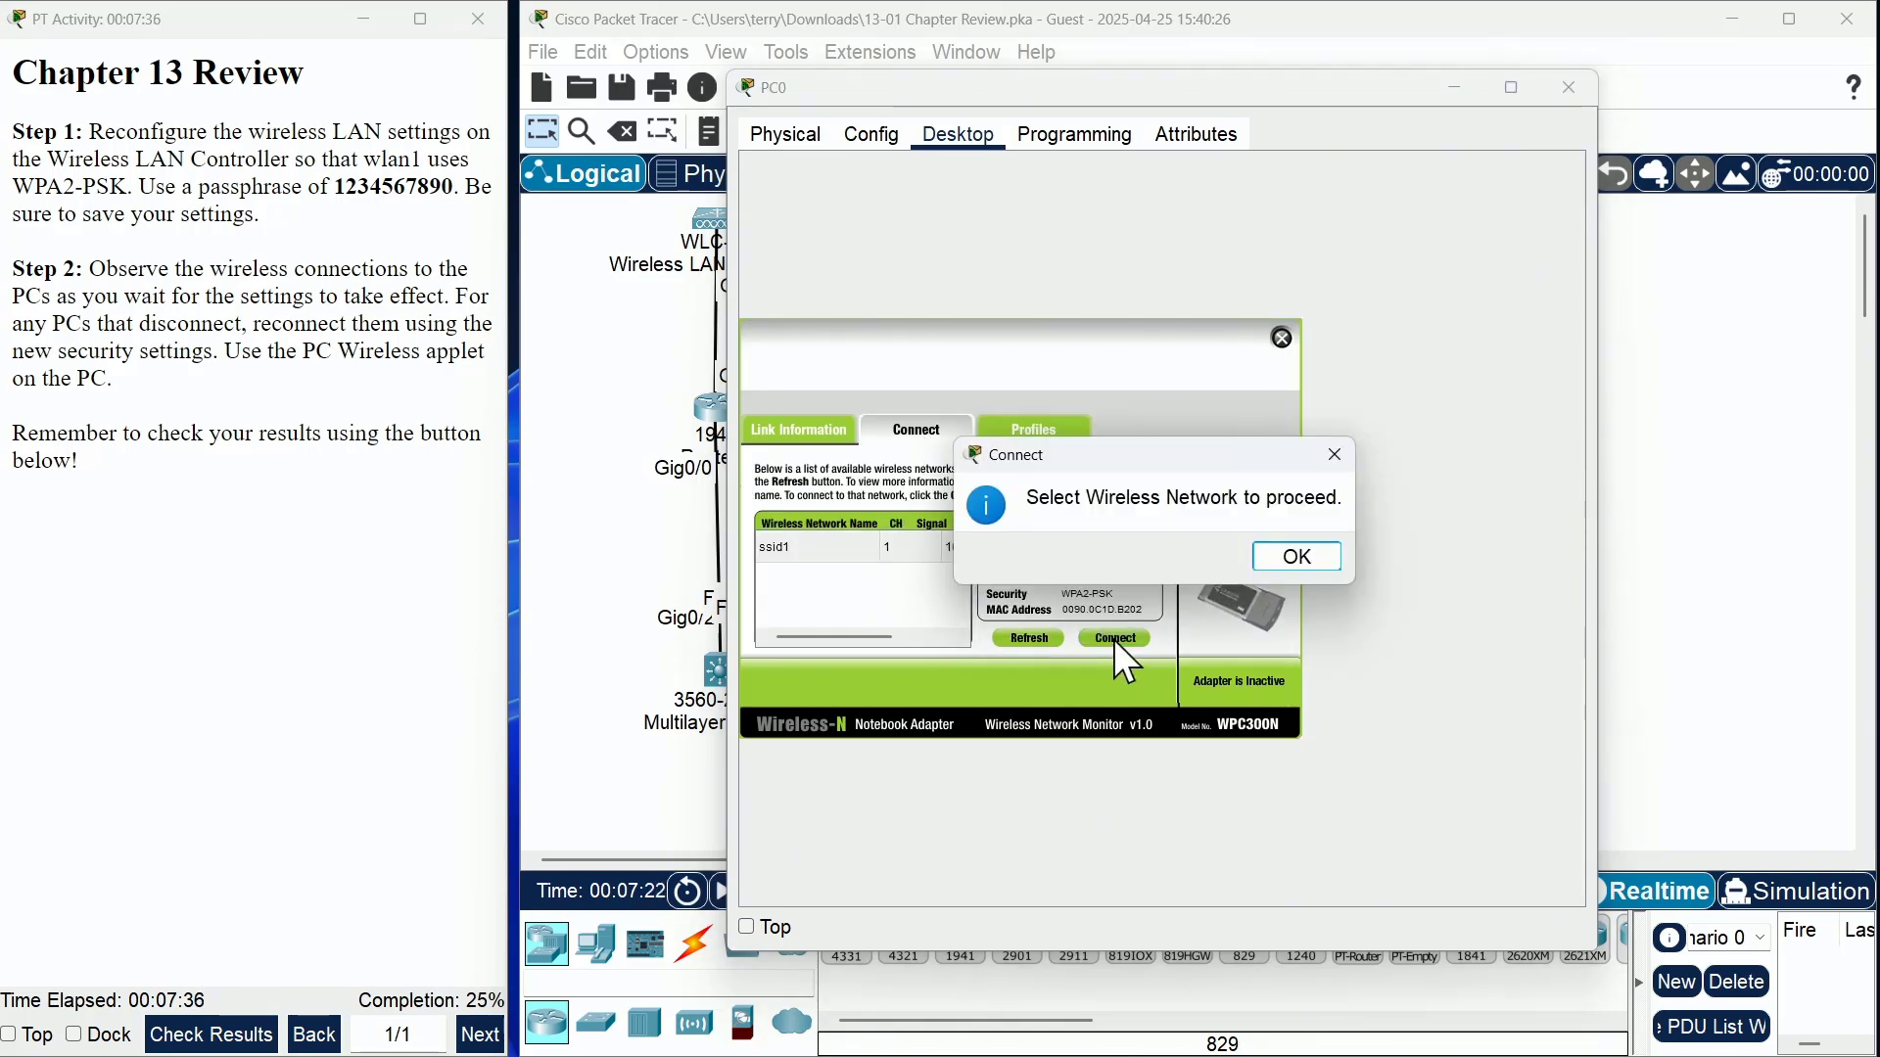
click(1306, 562)
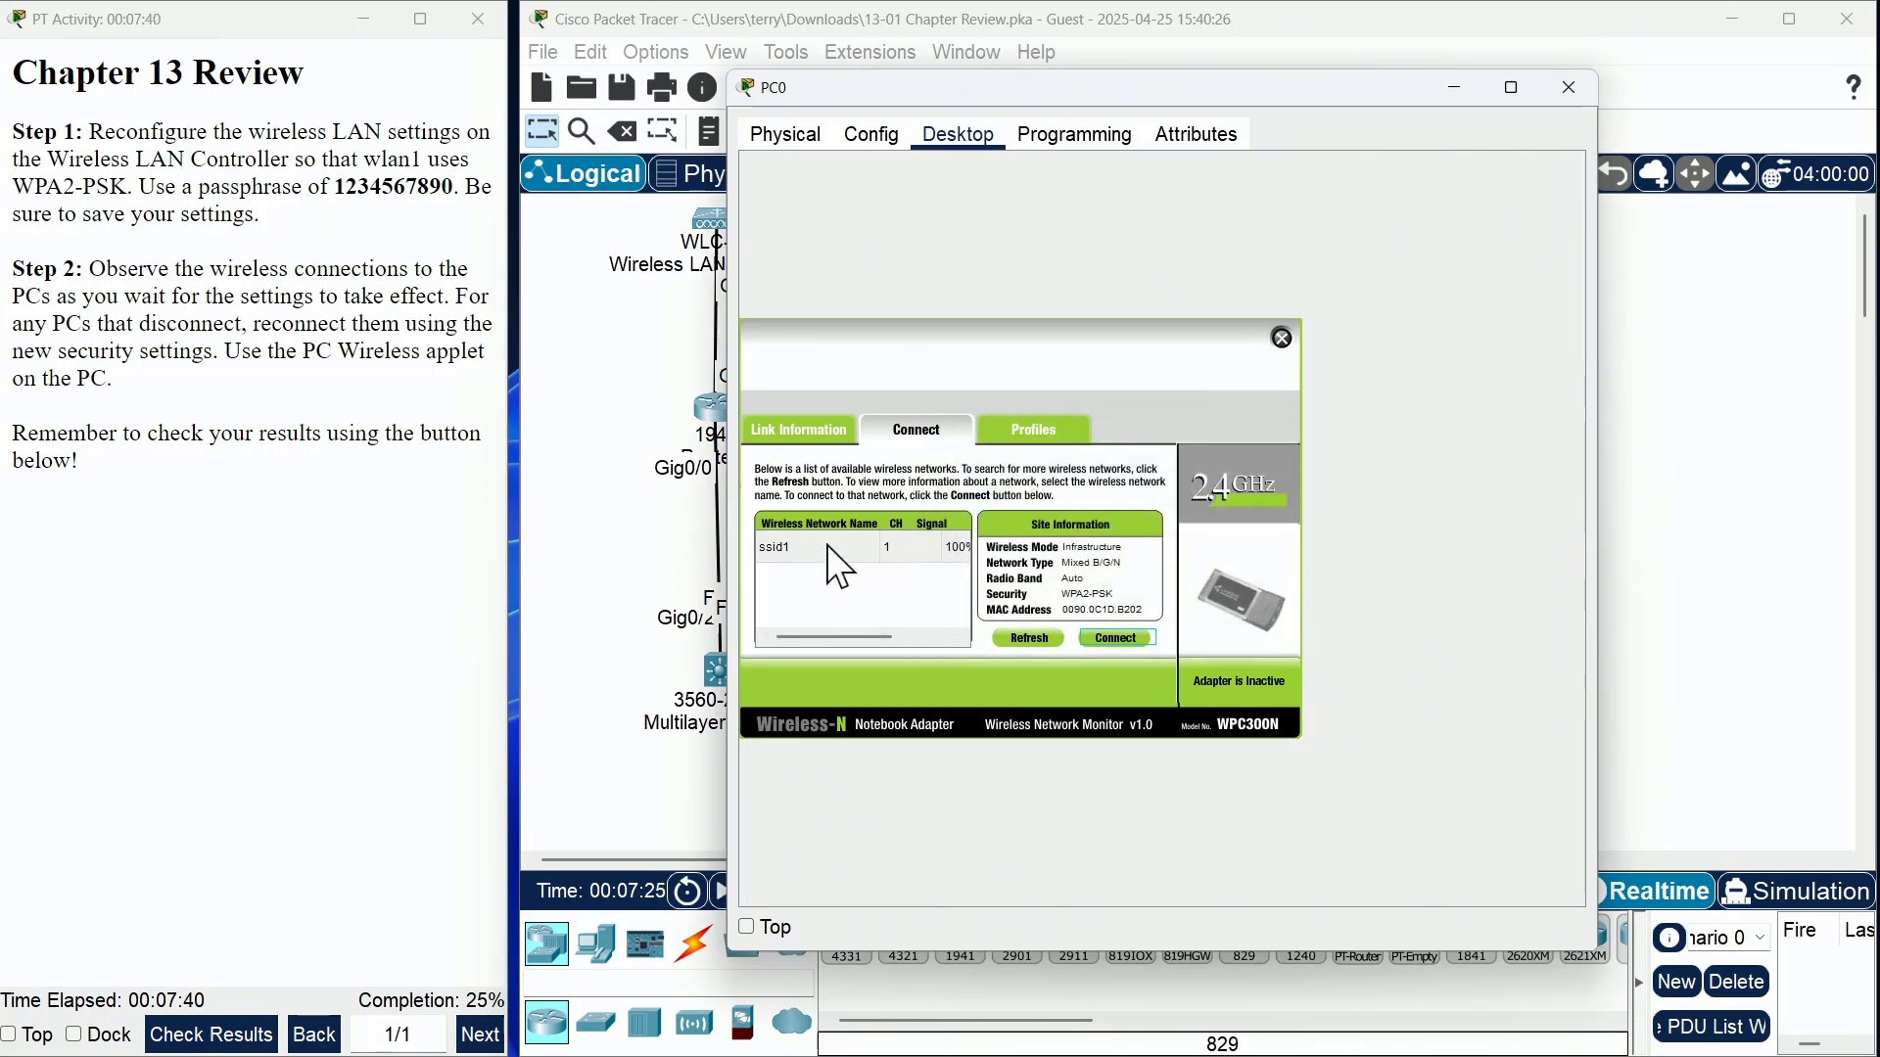
click(826, 547)
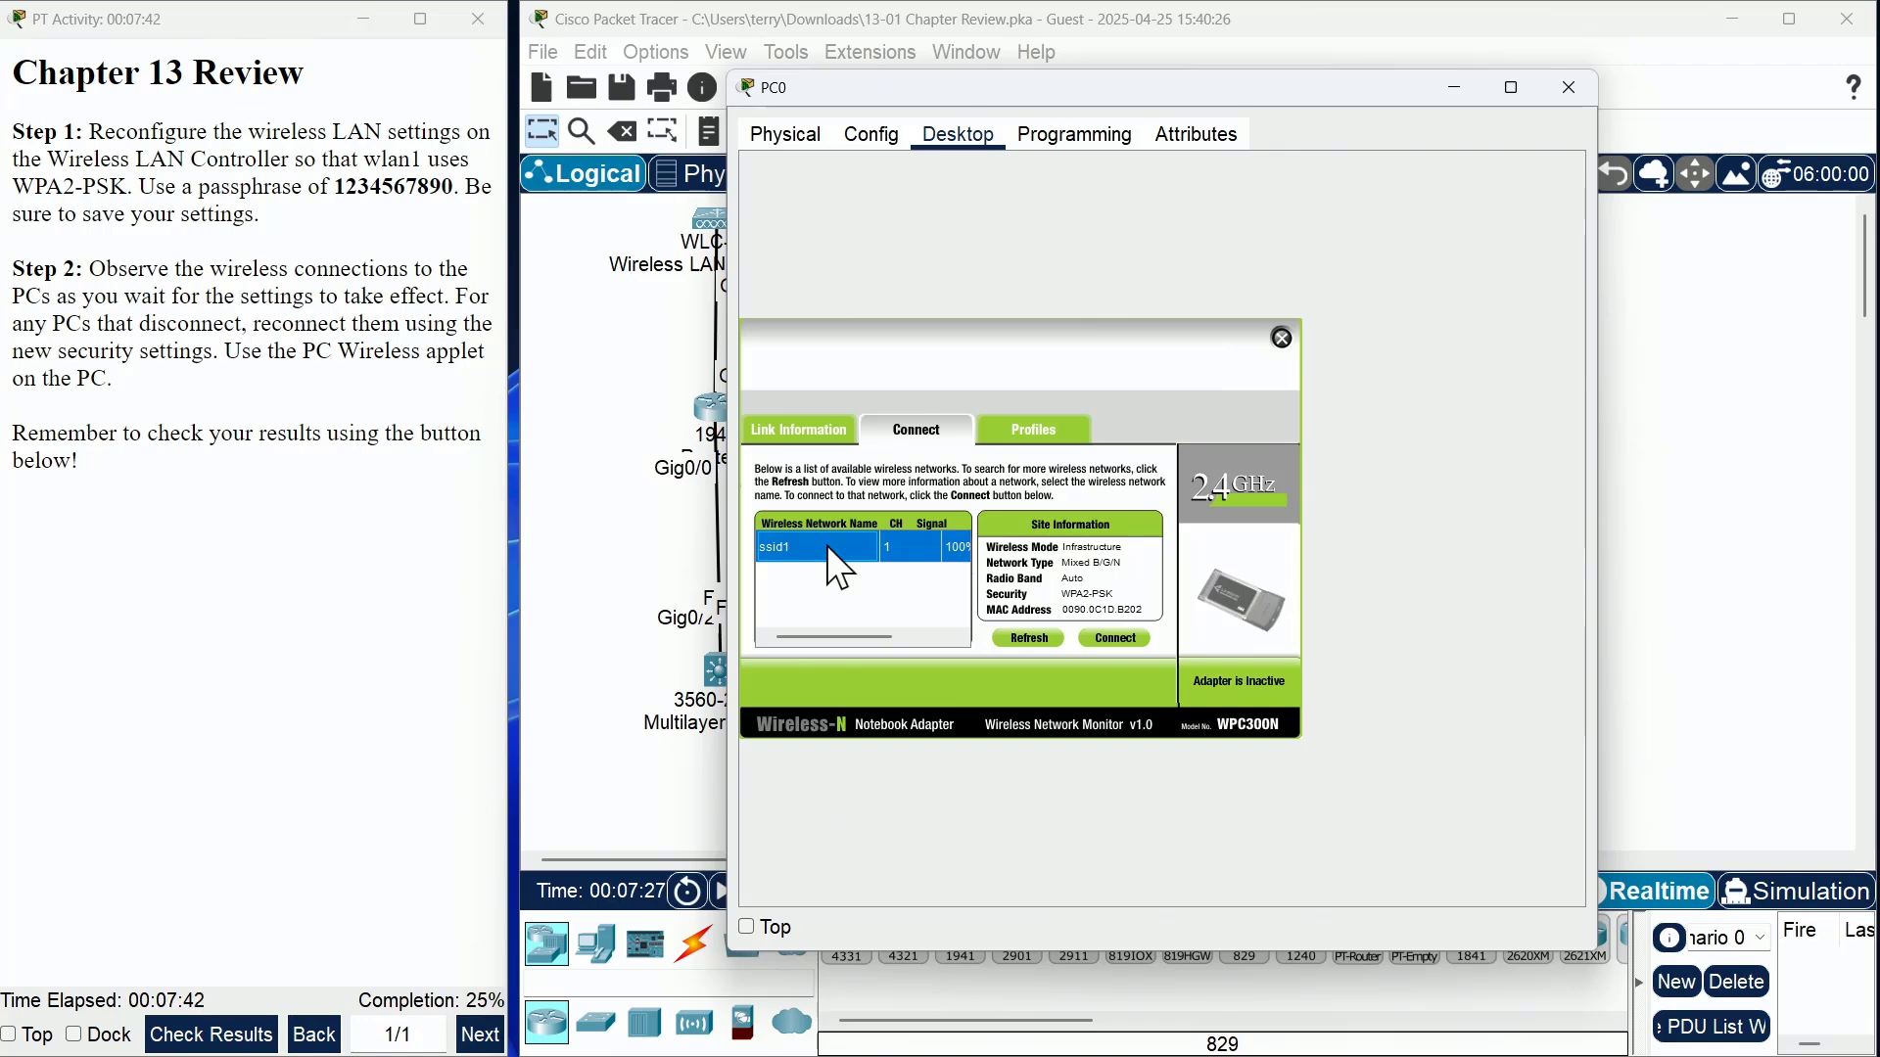
click(1118, 637)
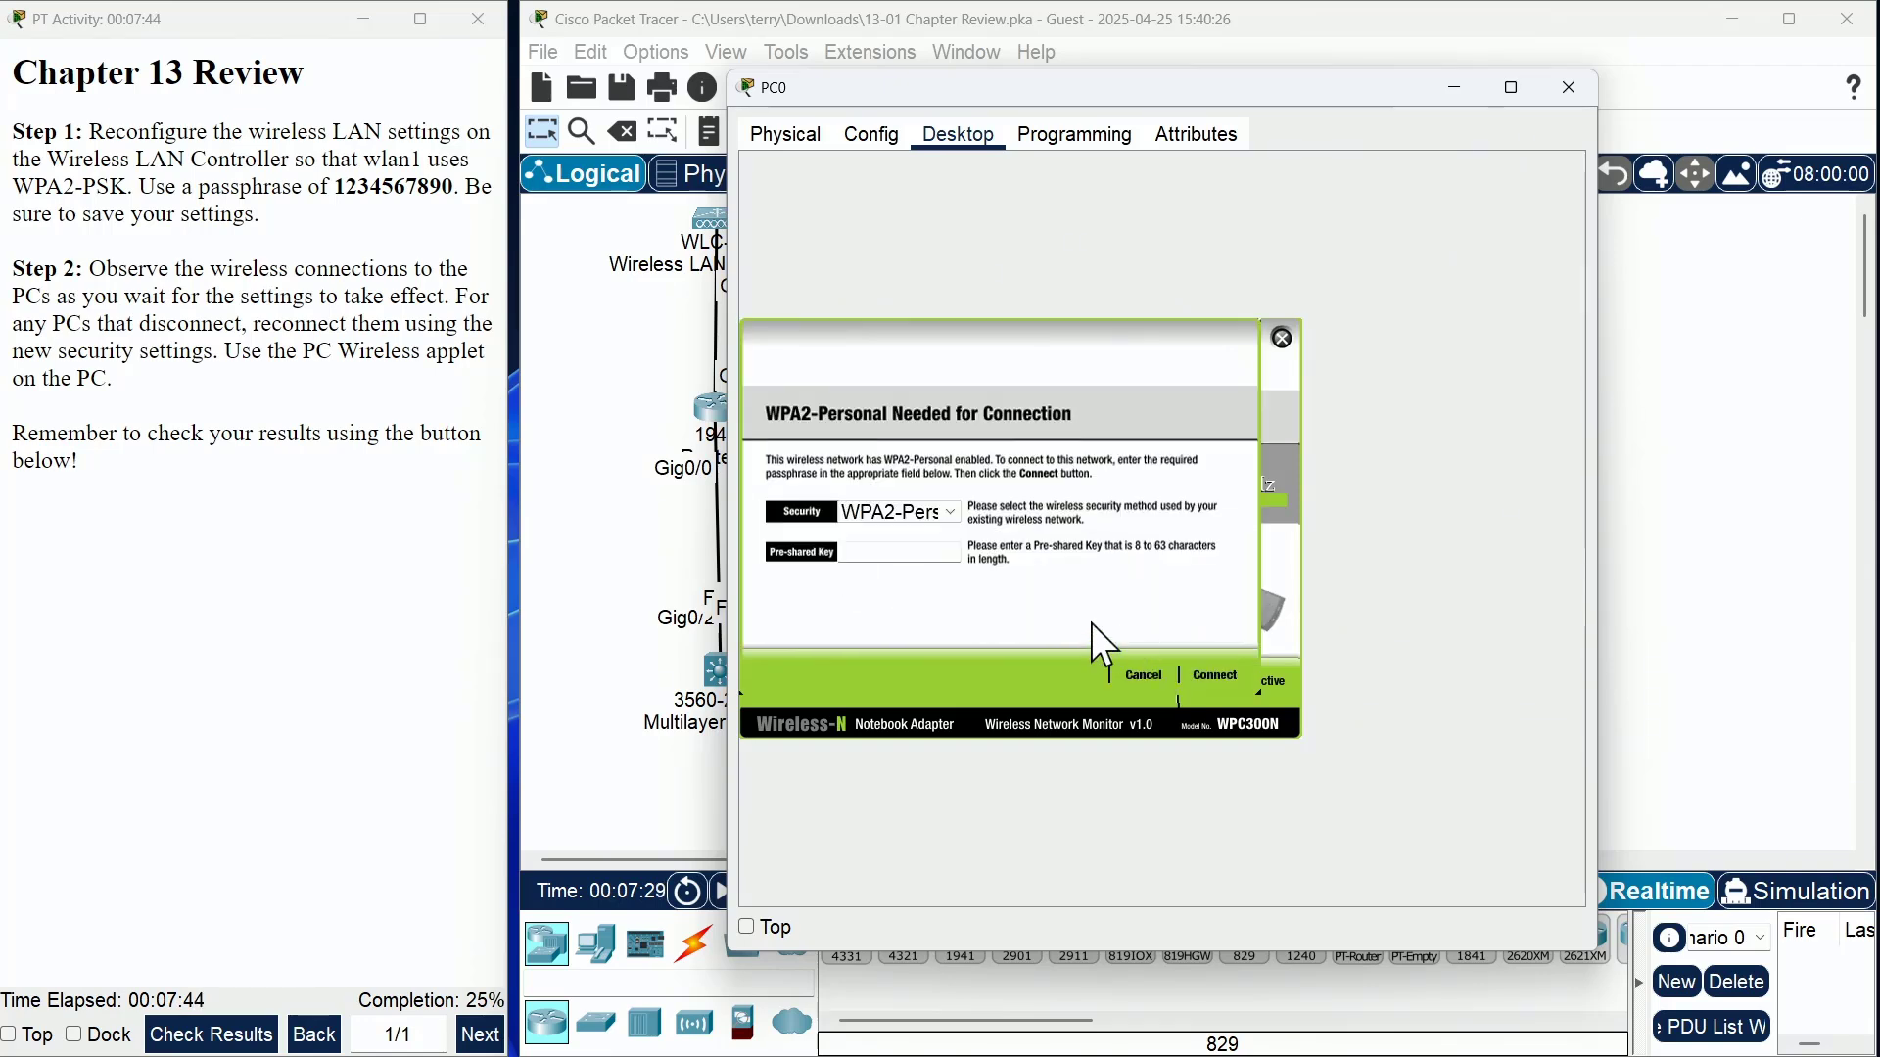
click(894, 548)
text(1234567890)
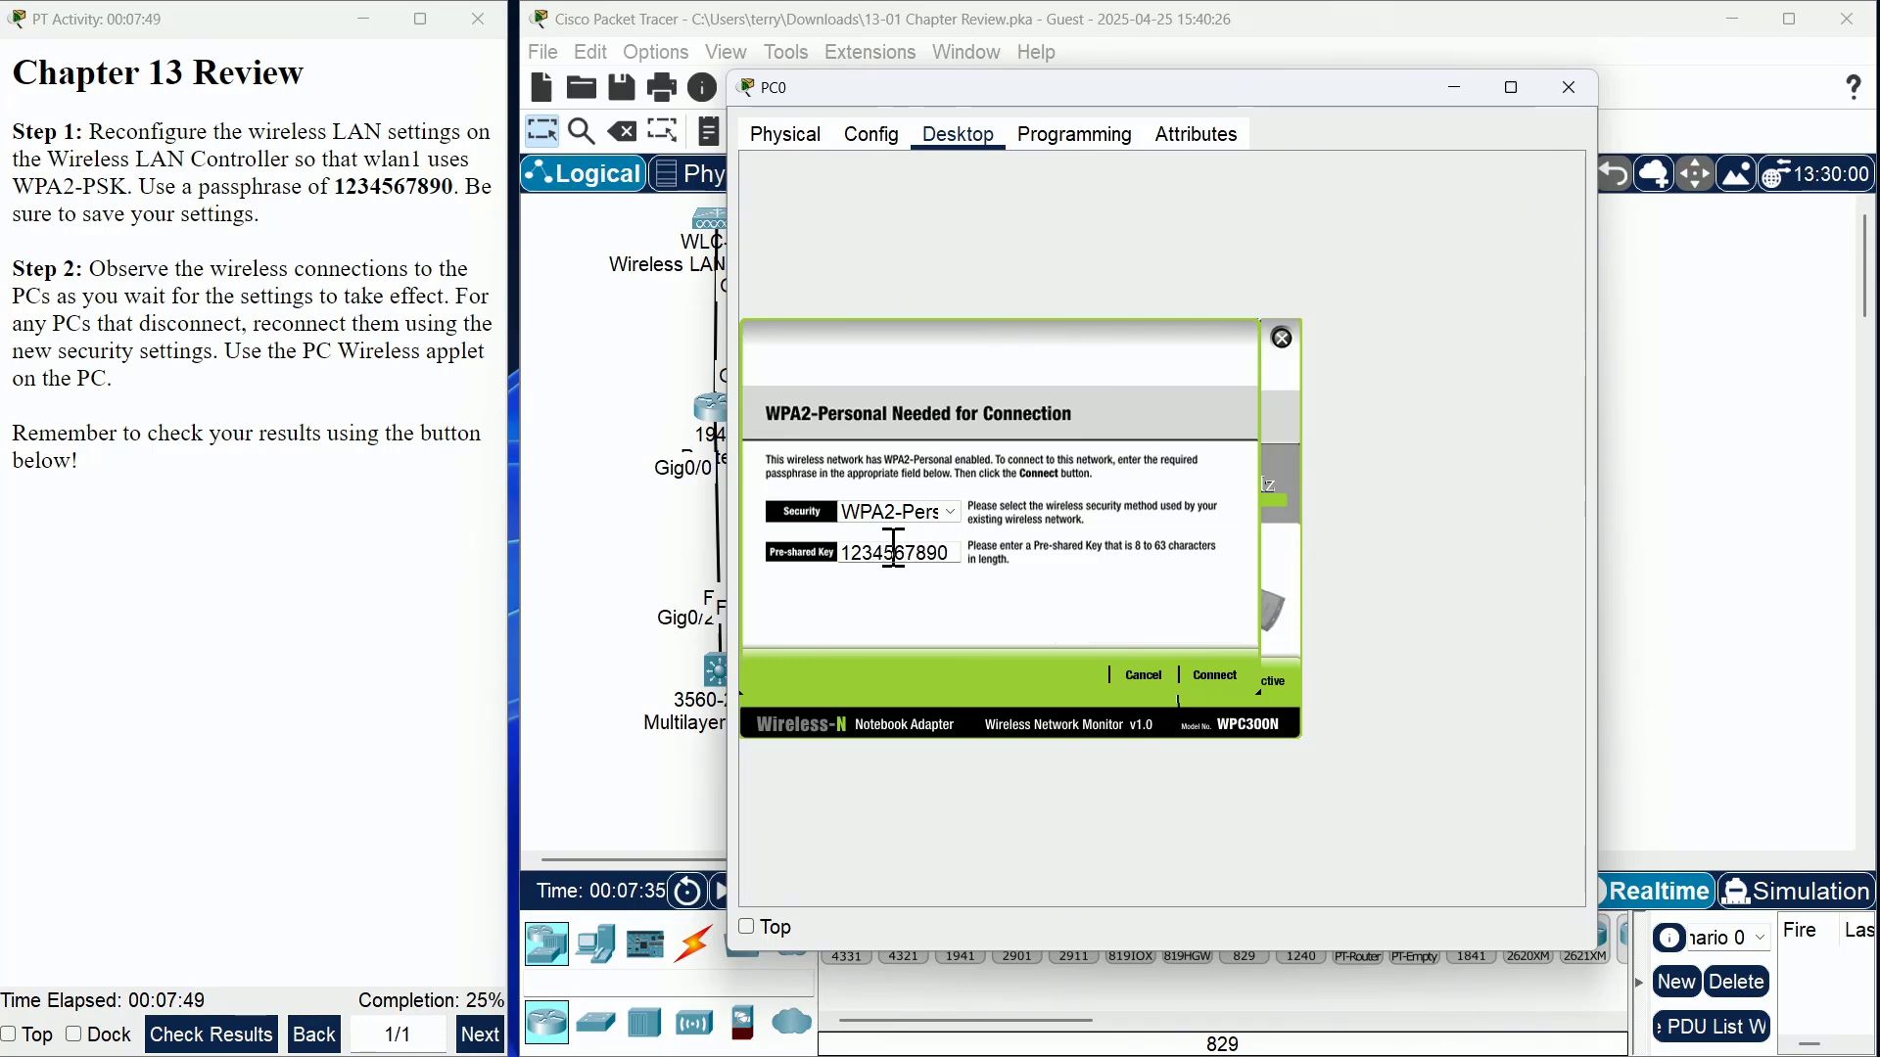
click(1230, 672)
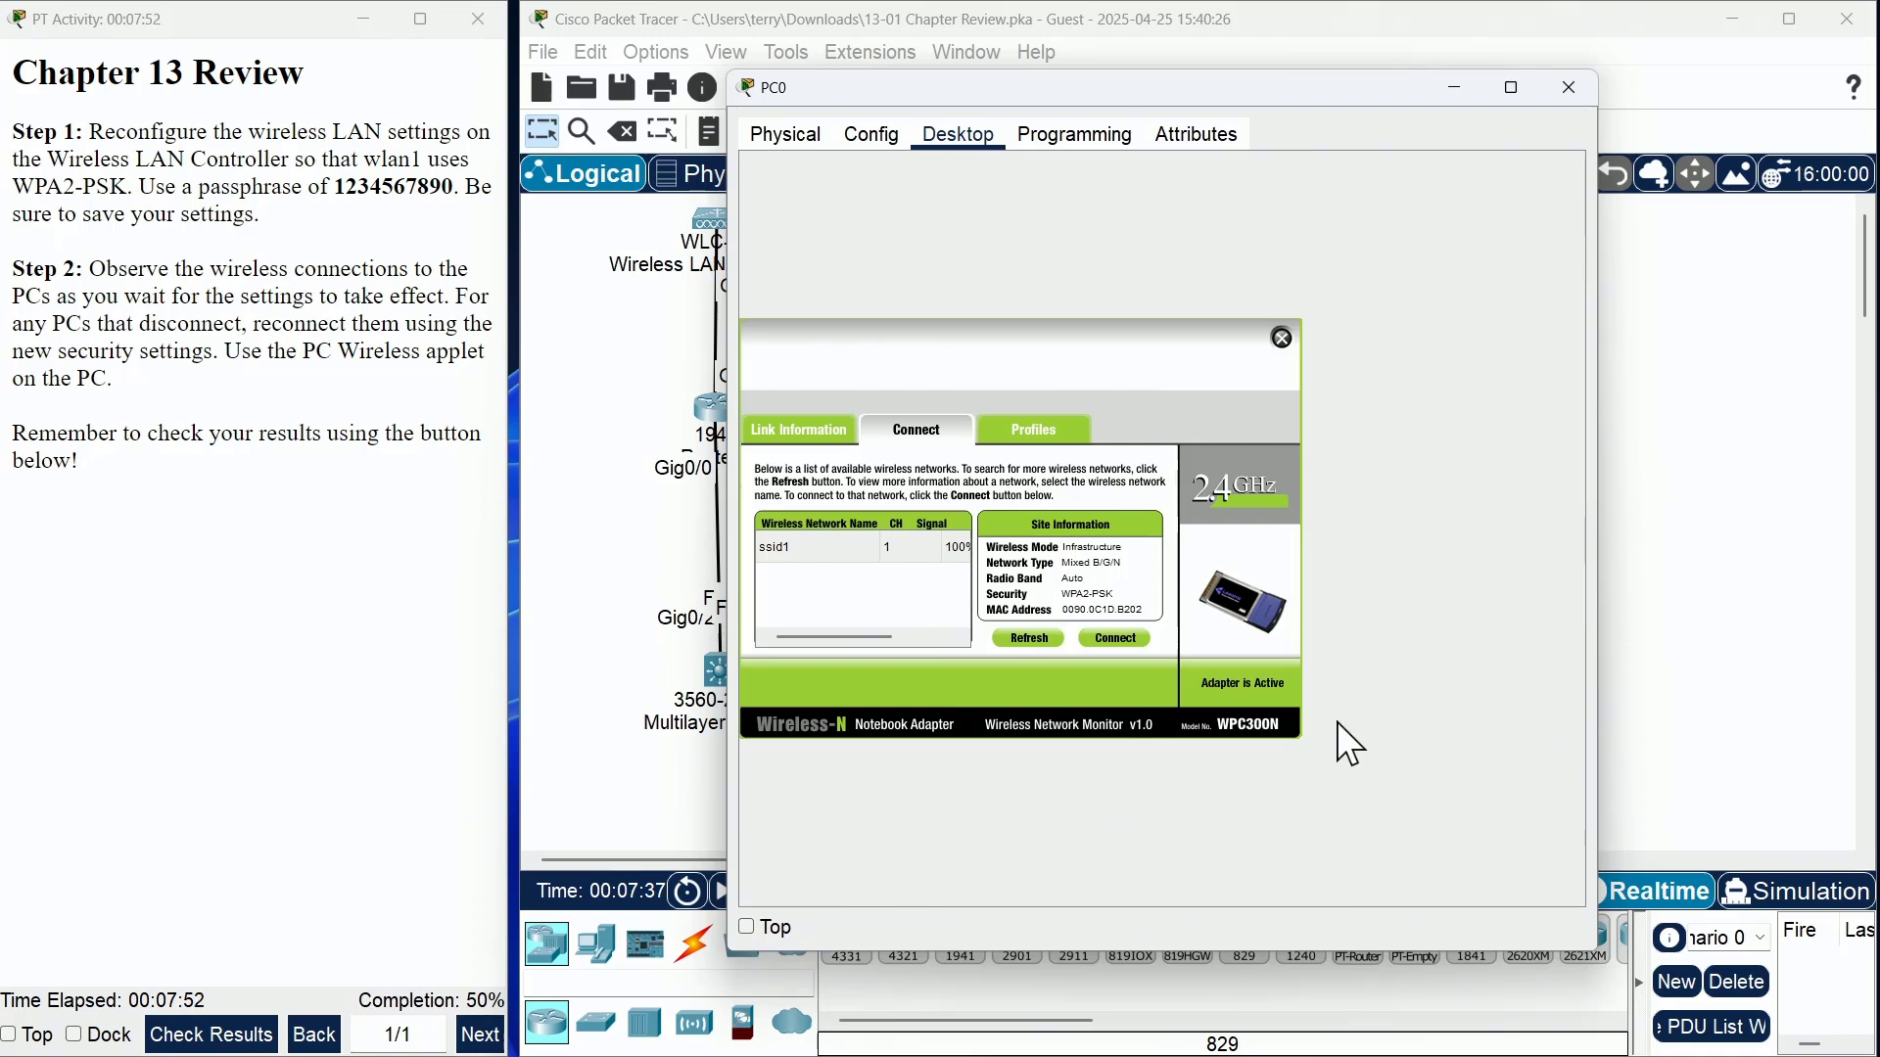
click(795, 431)
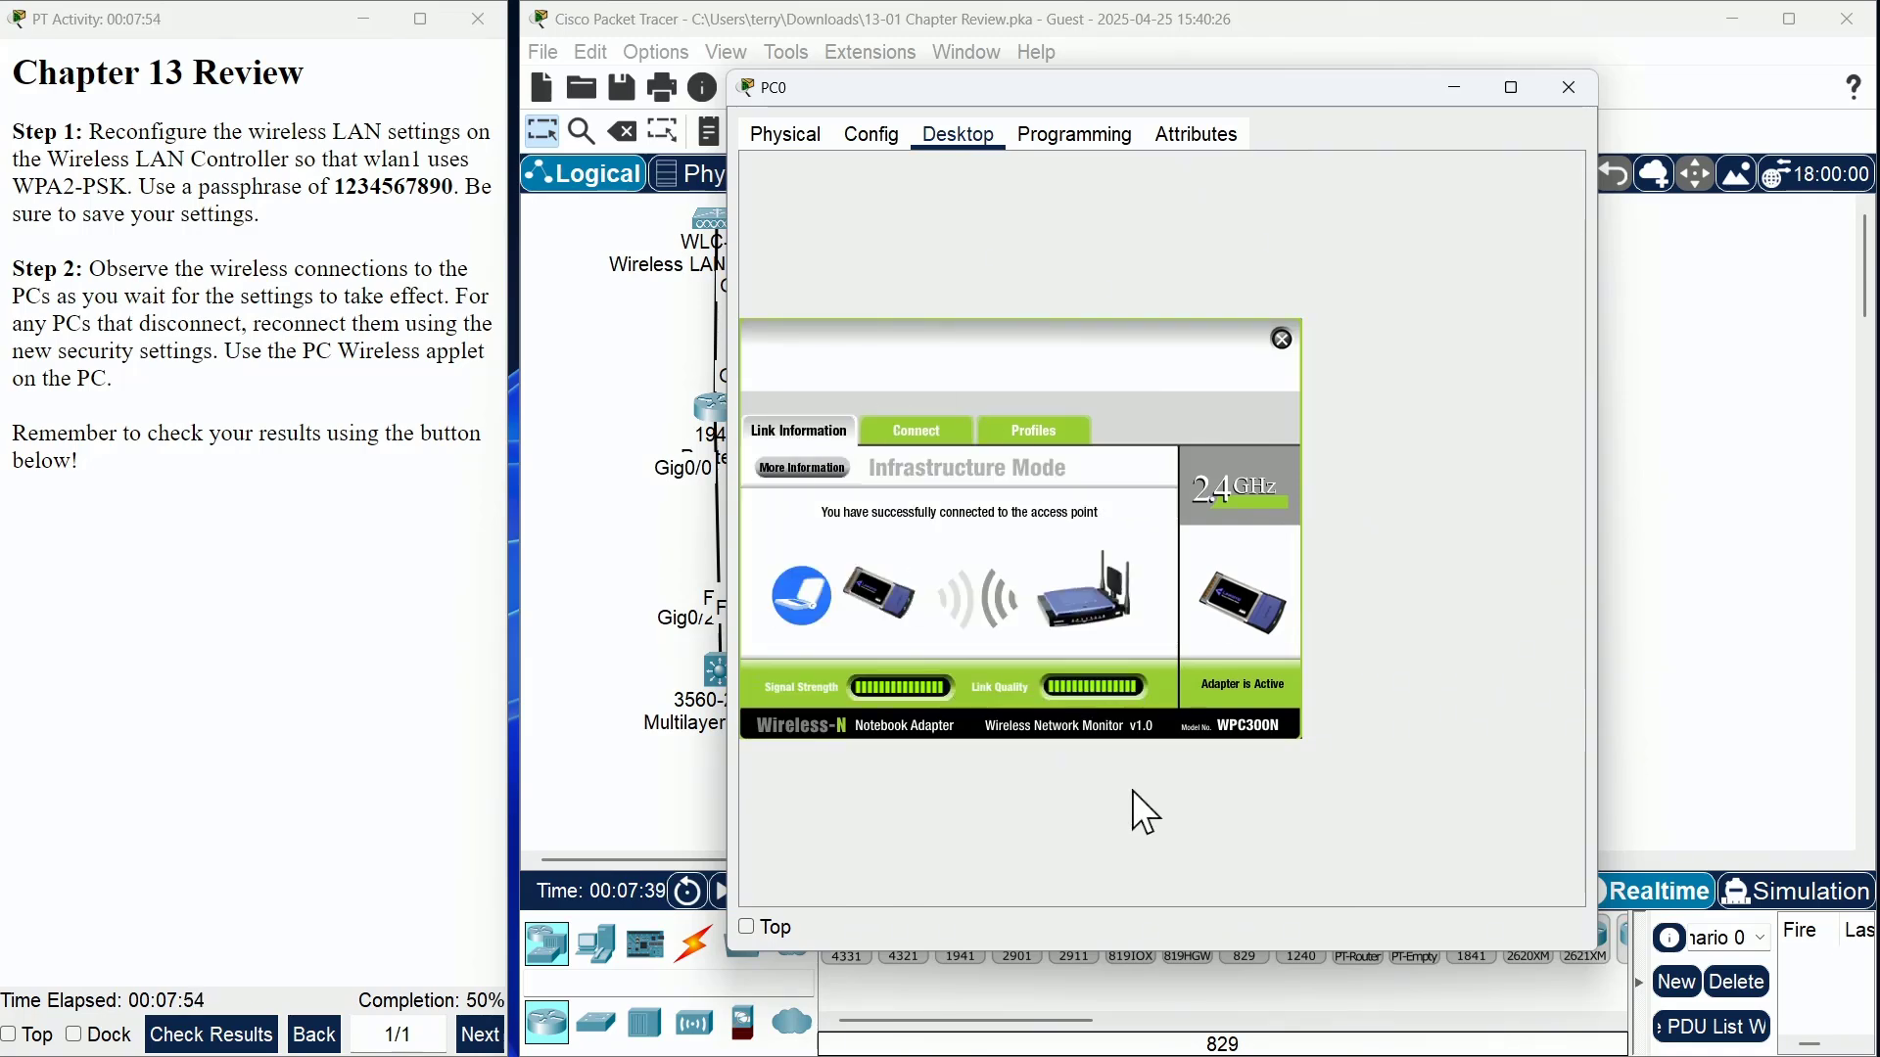
- Close PC0, open PC2's PC Wireless applet and refresh the available networks
click(1572, 86)
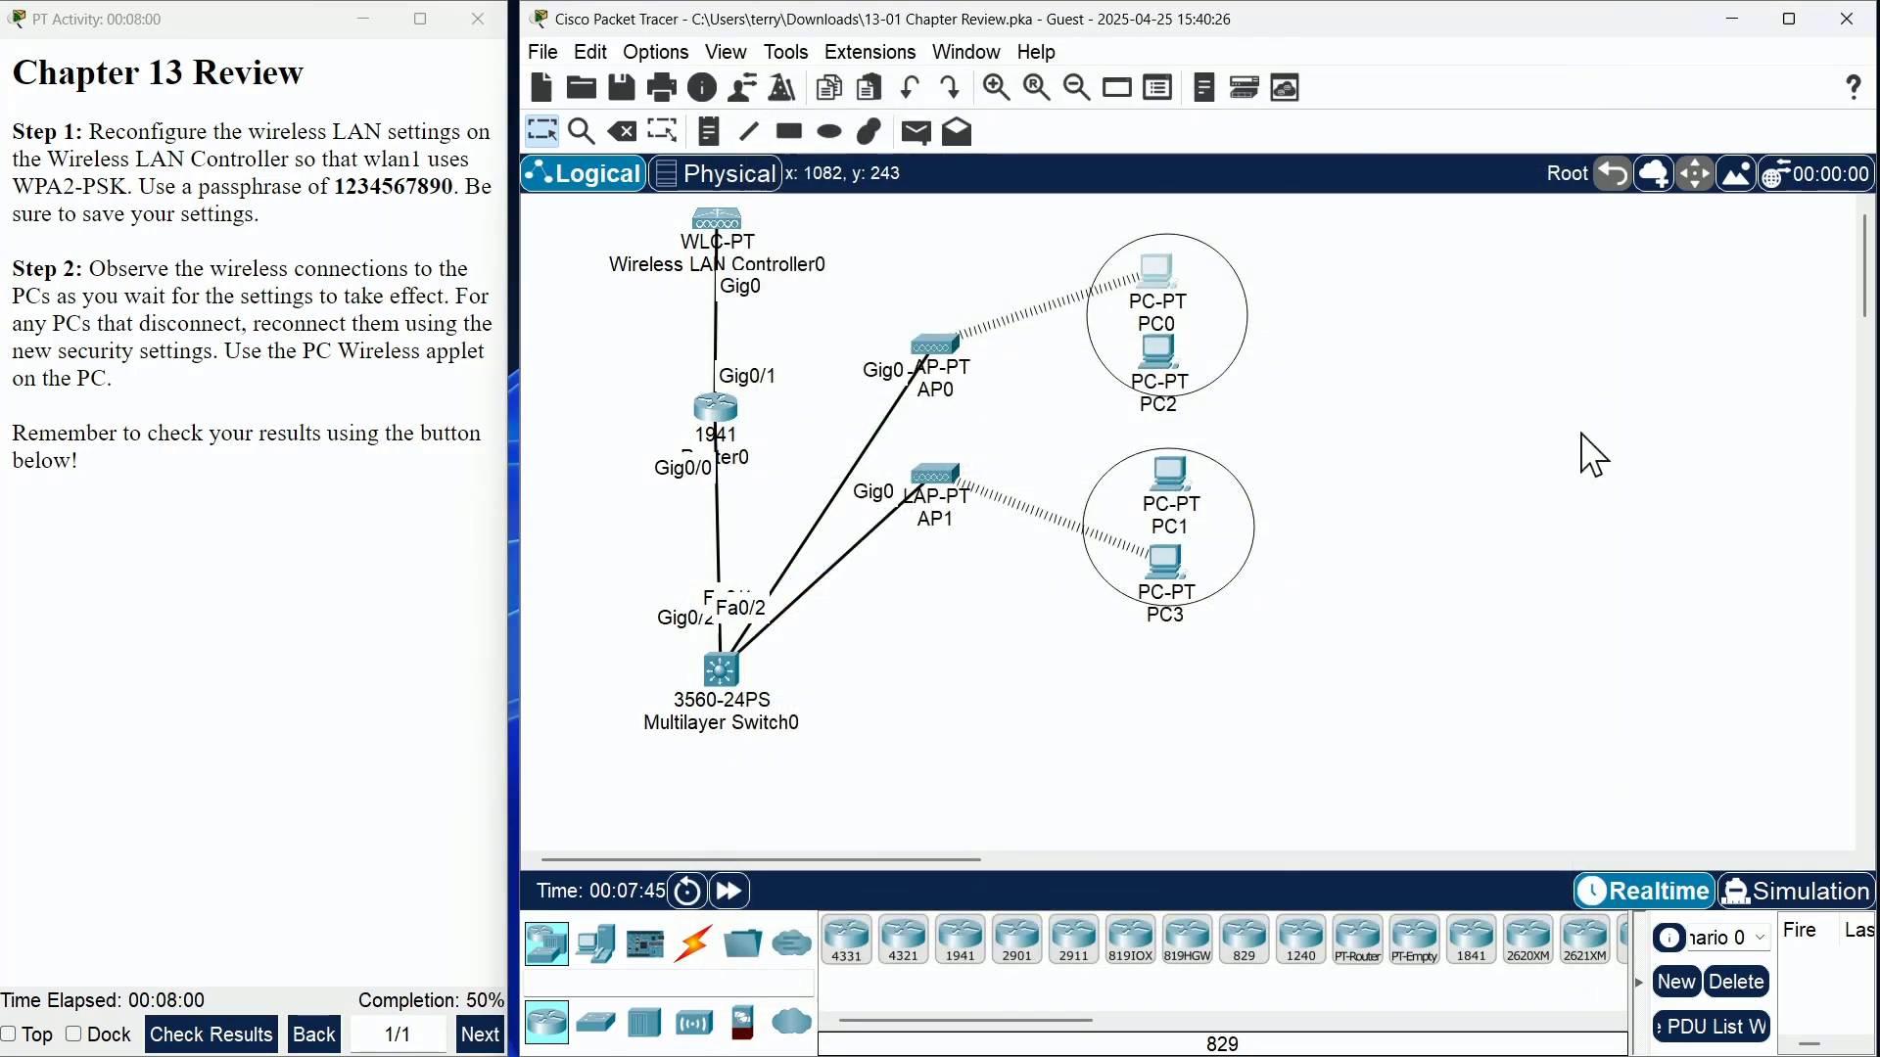
click(1155, 352)
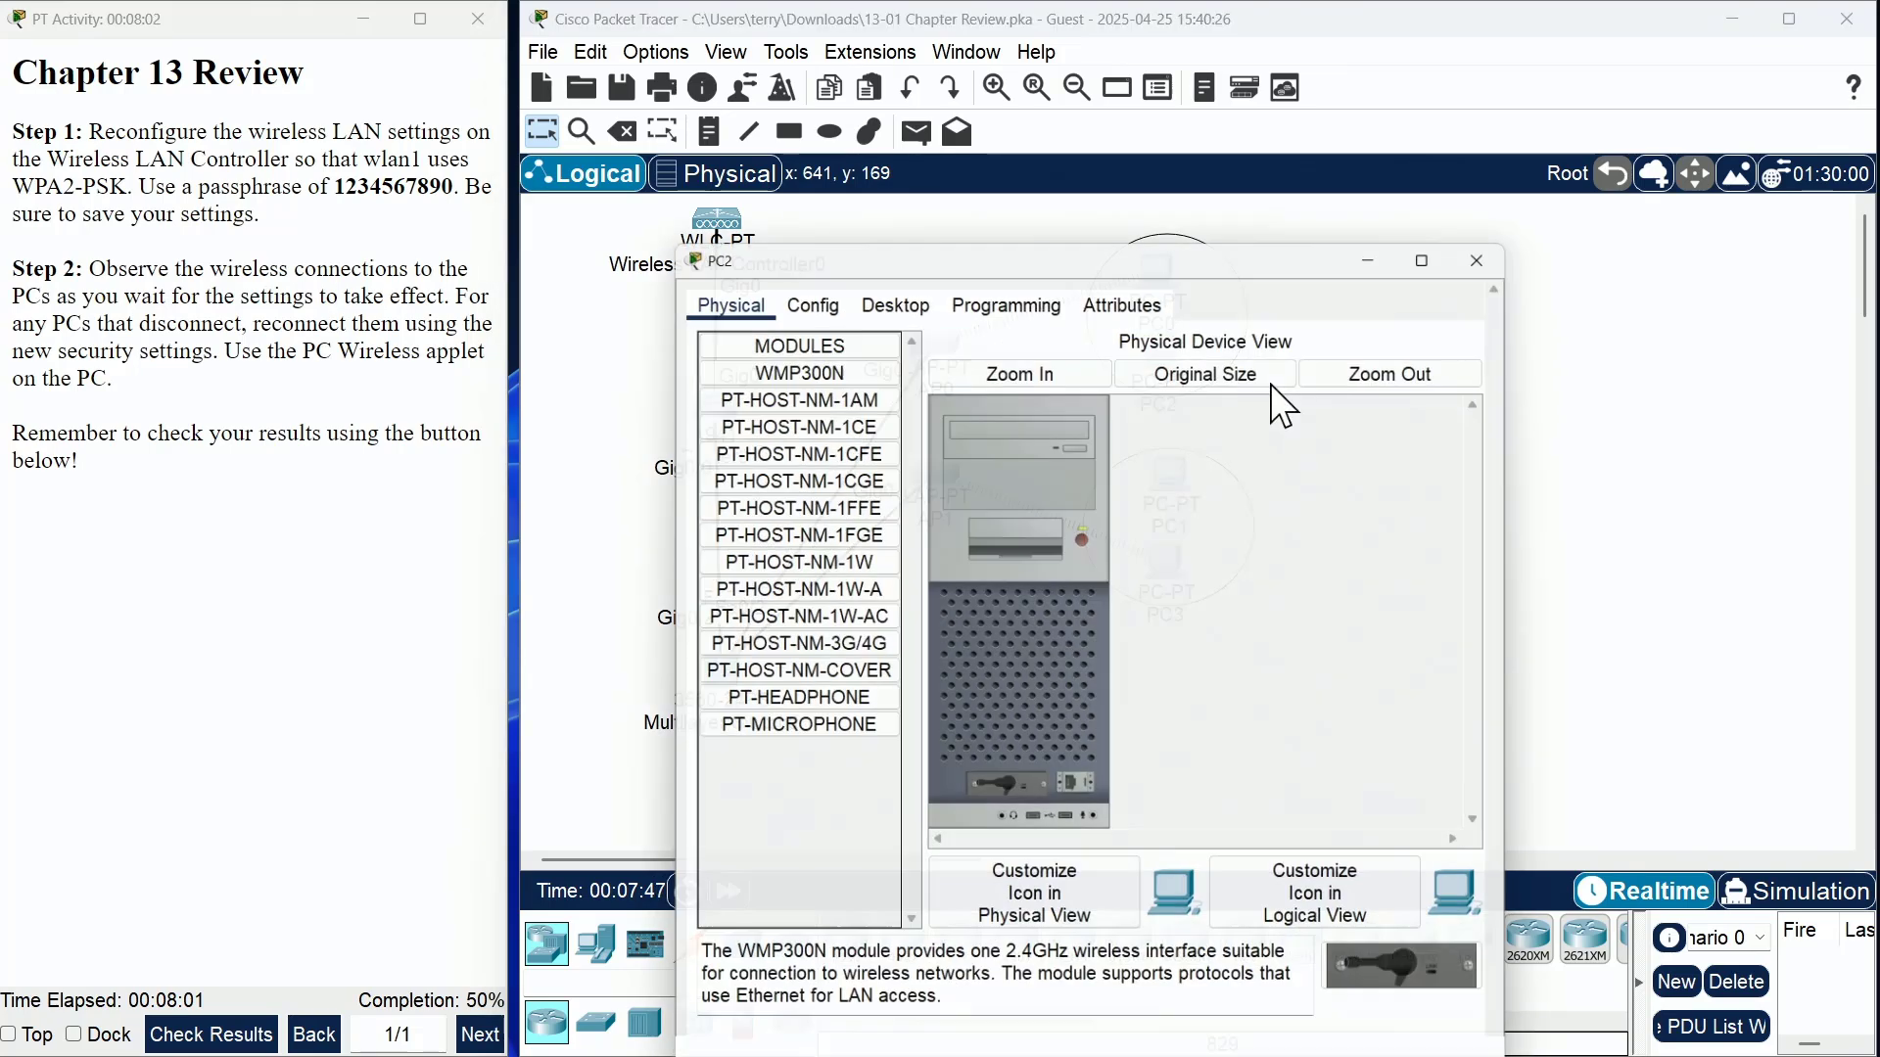
click(893, 239)
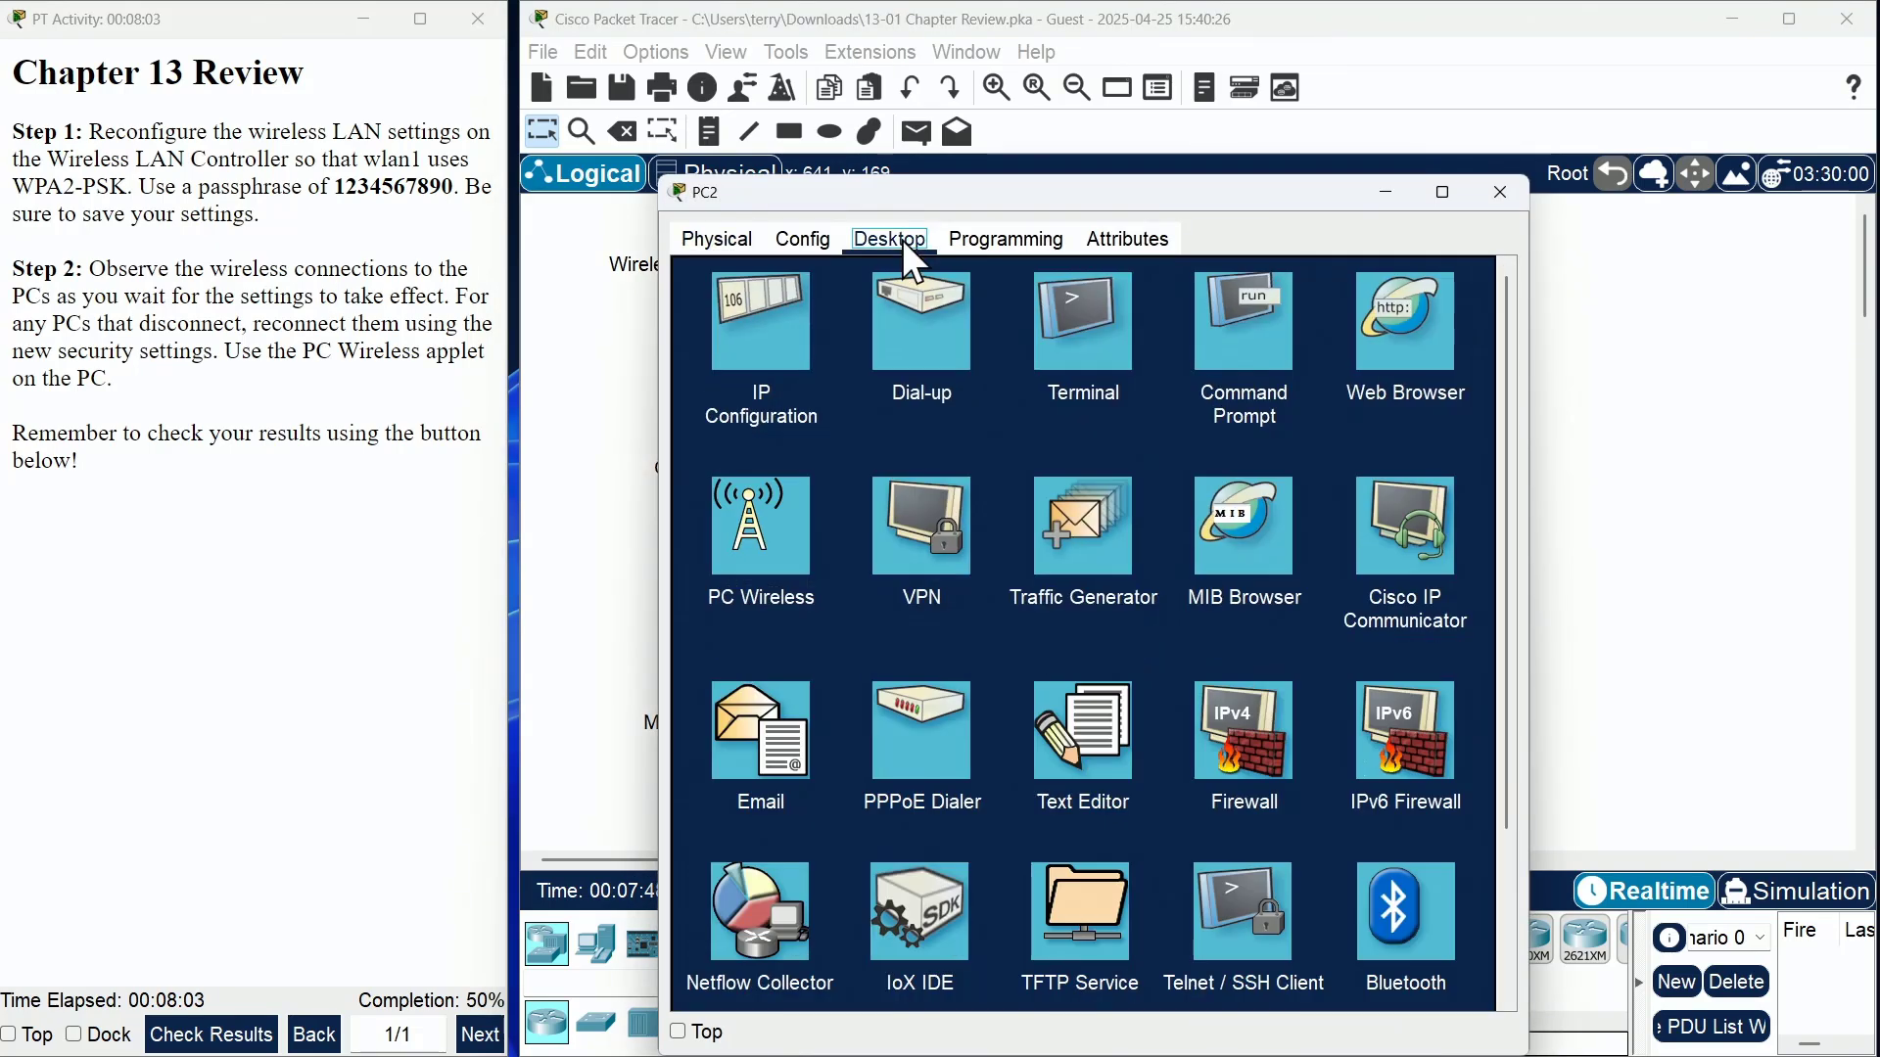
click(774, 509)
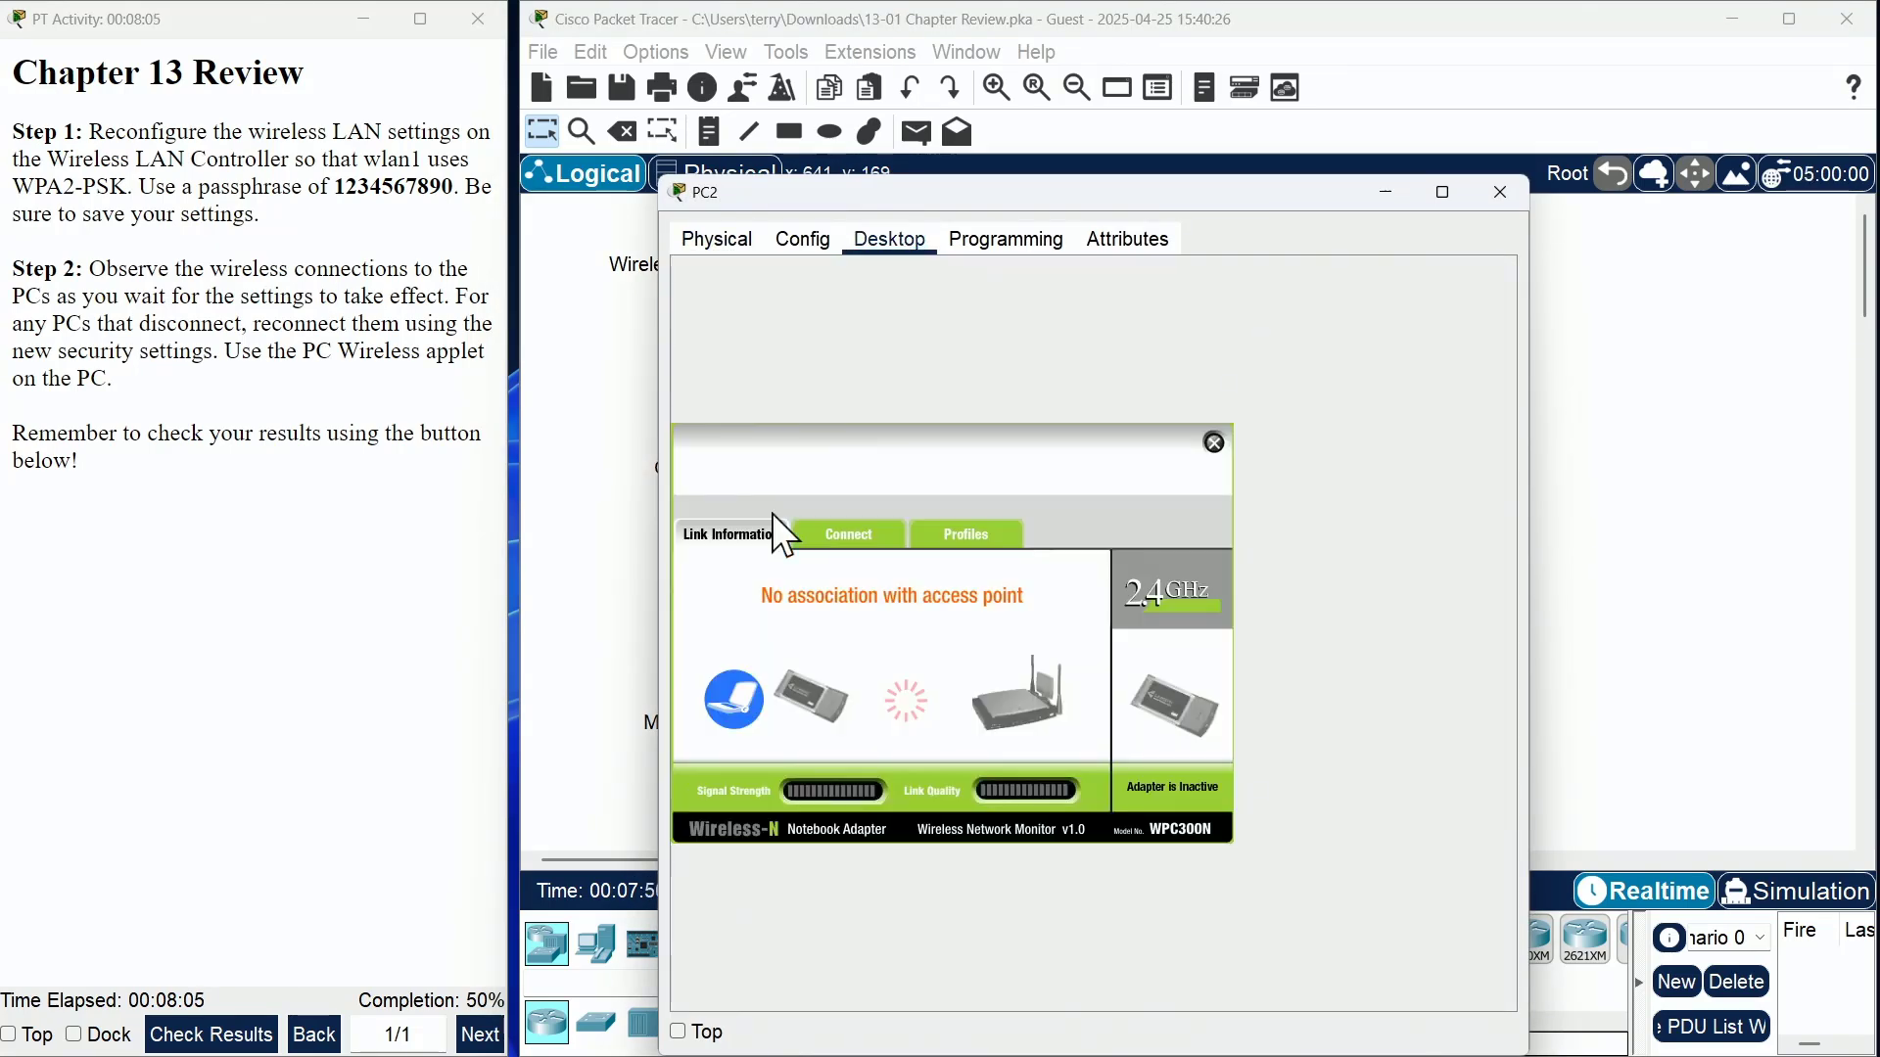
click(880, 538)
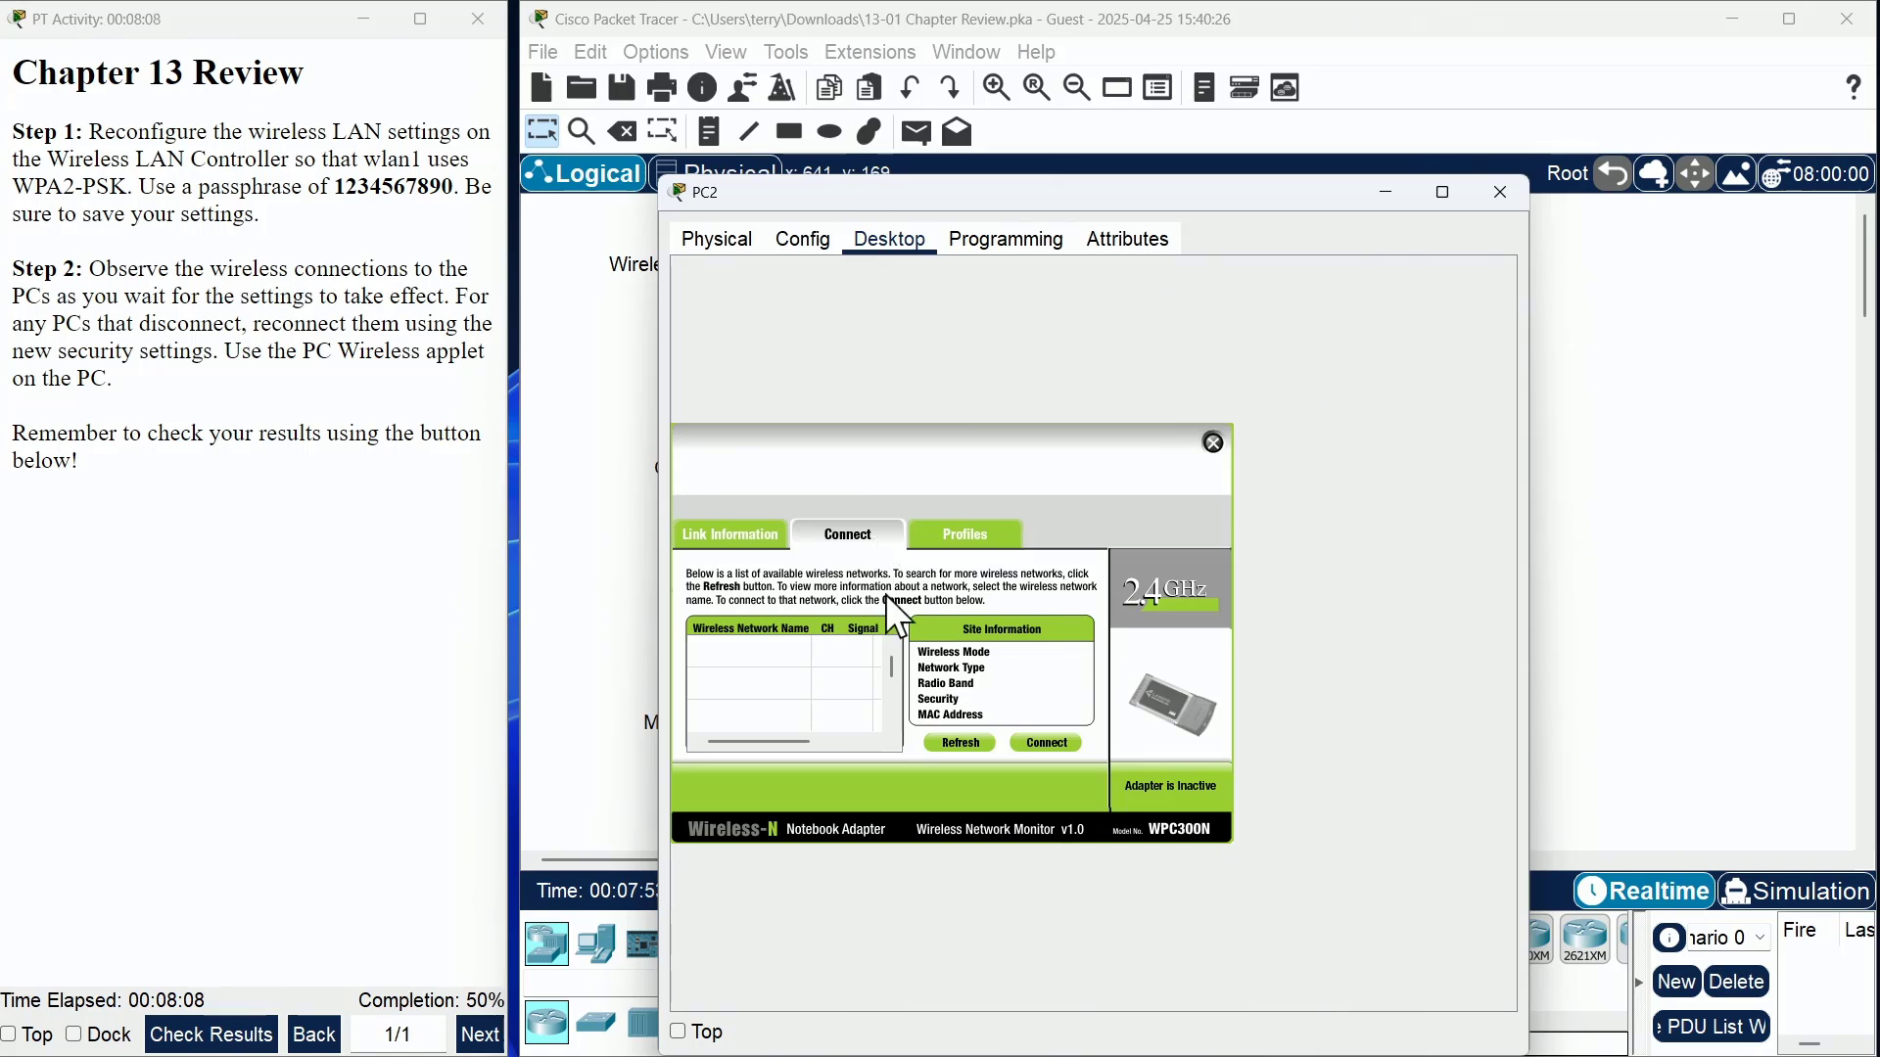
click(964, 741)
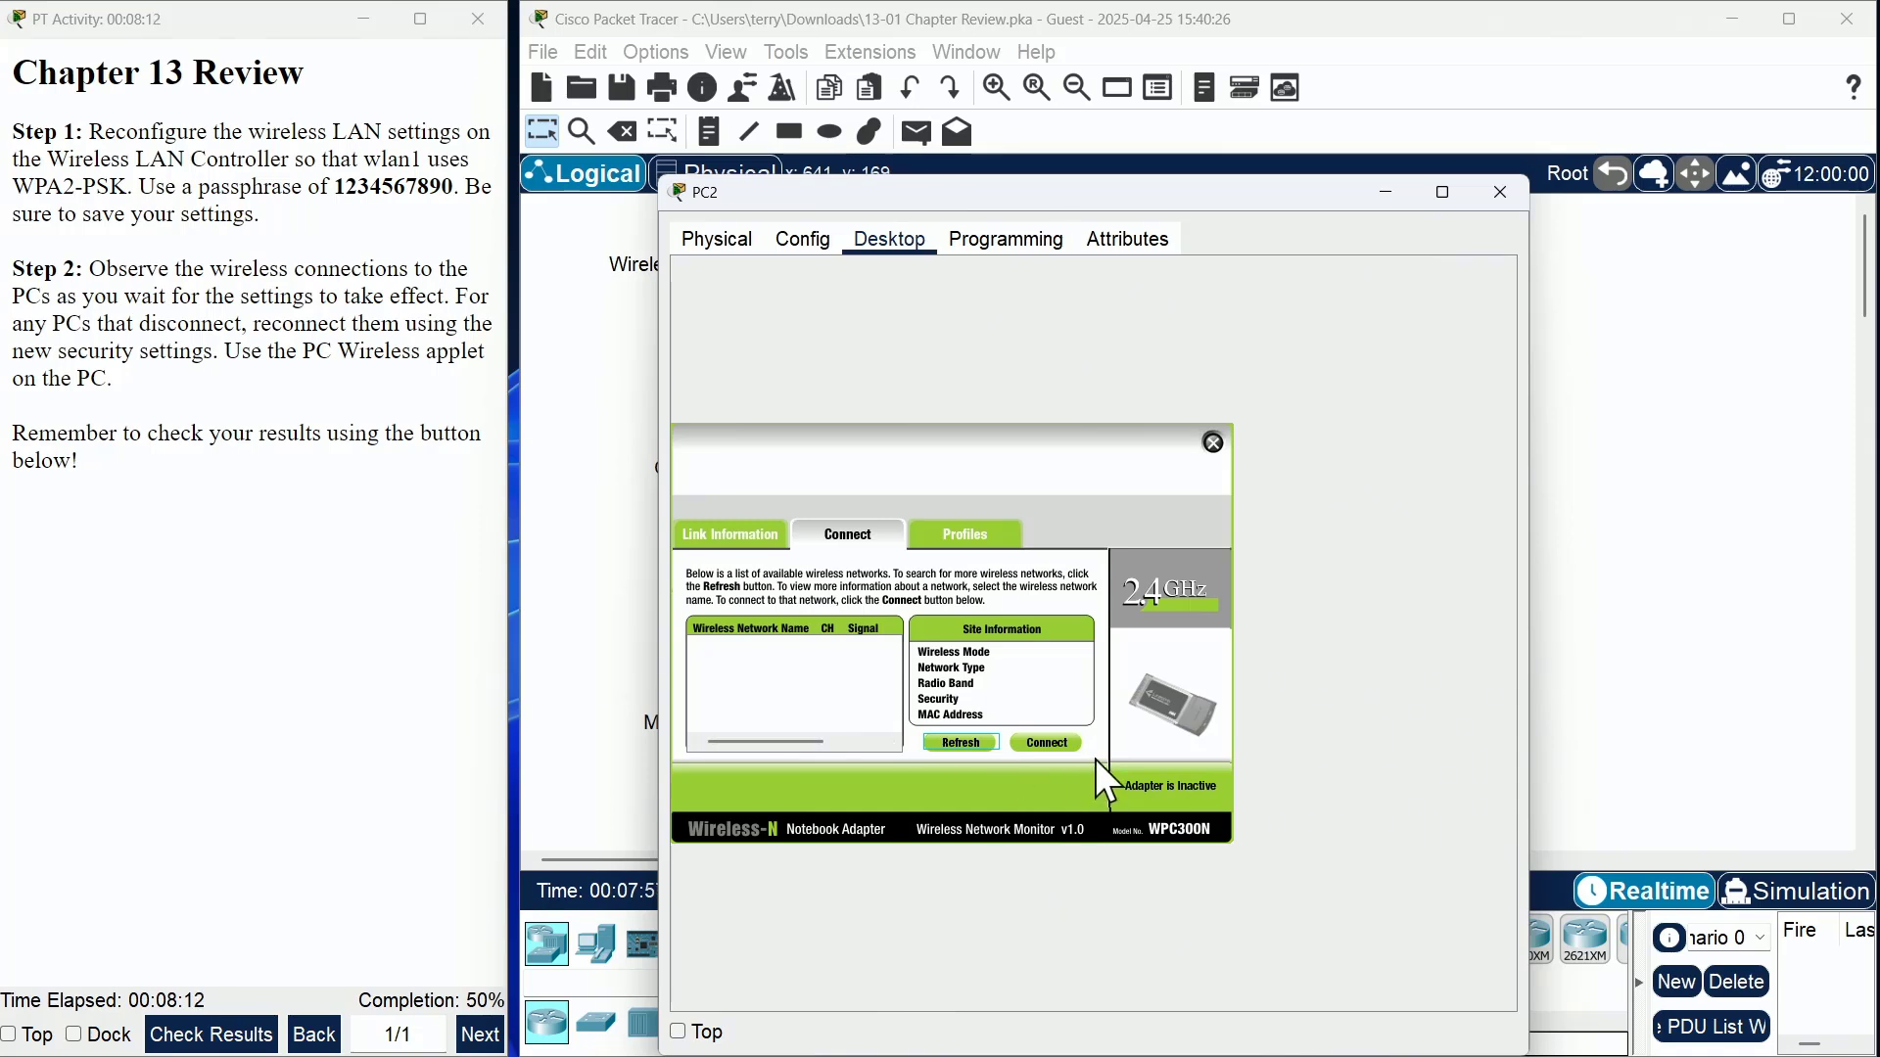
click(929, 527)
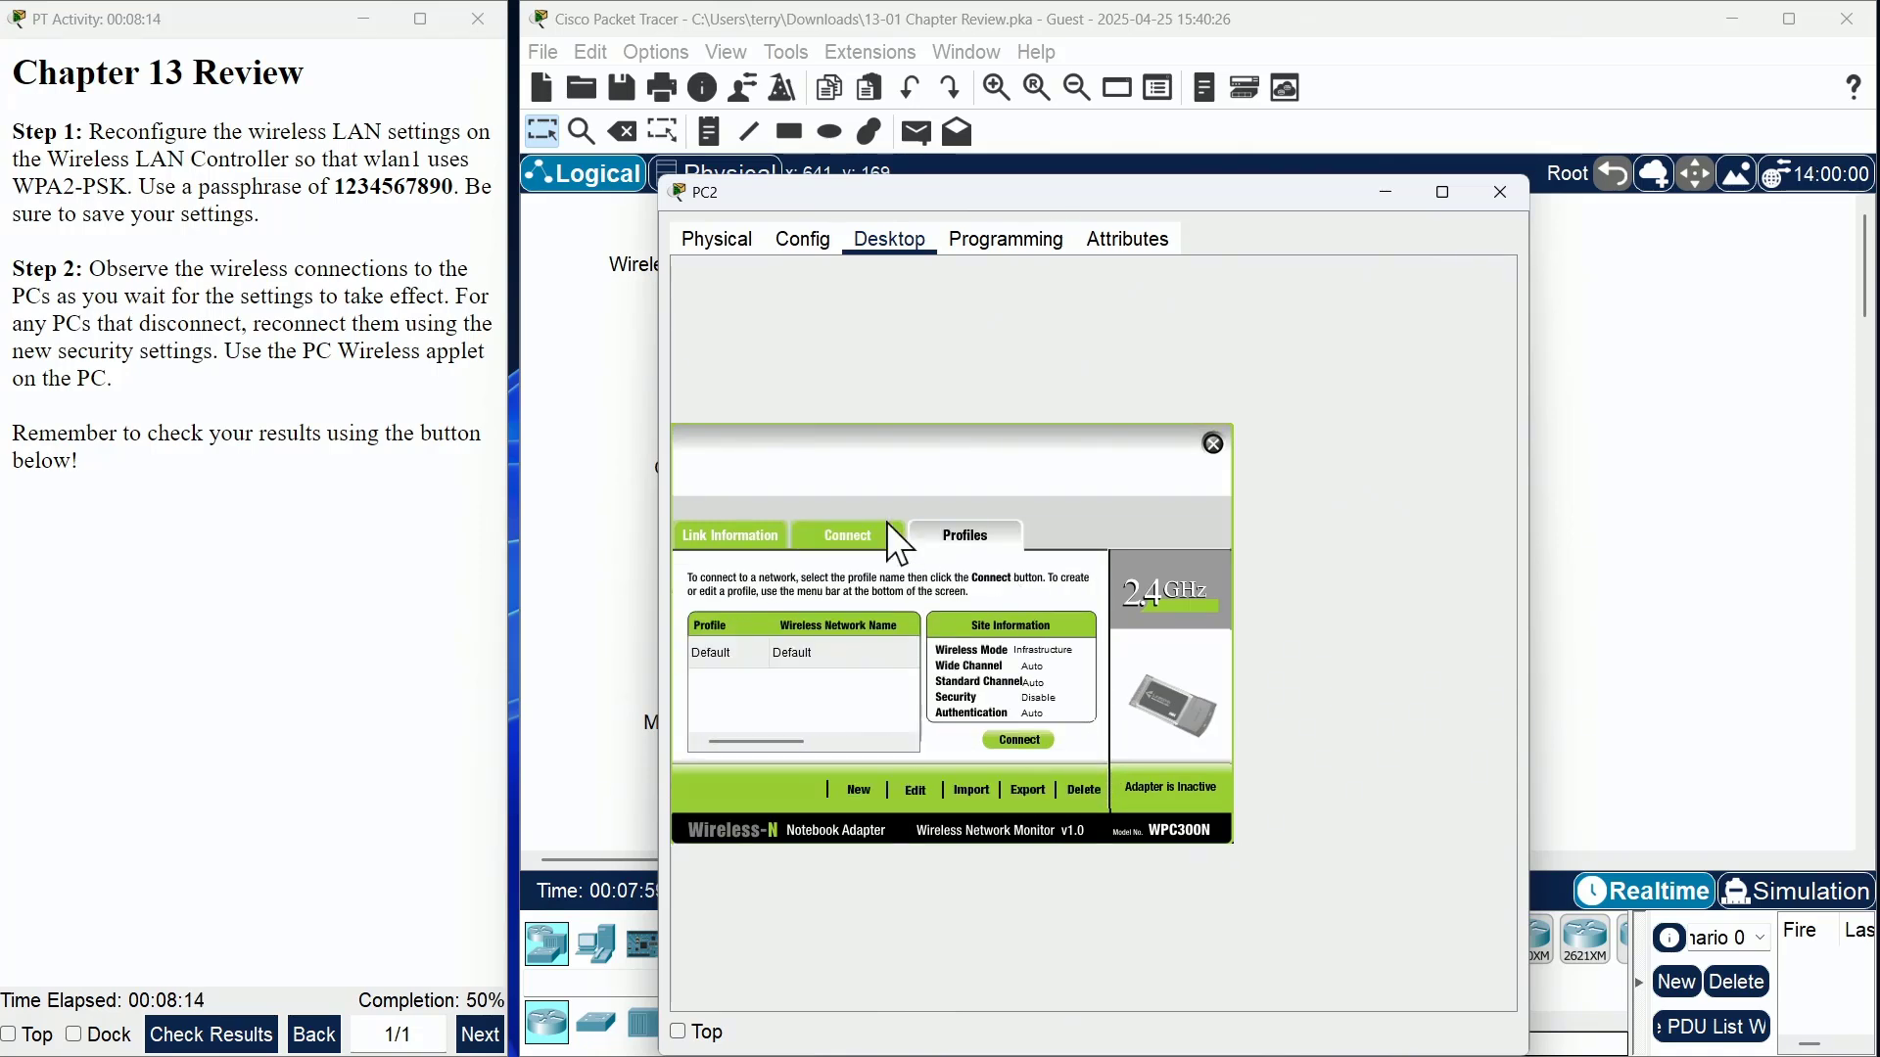
click(852, 535)
click(1038, 744)
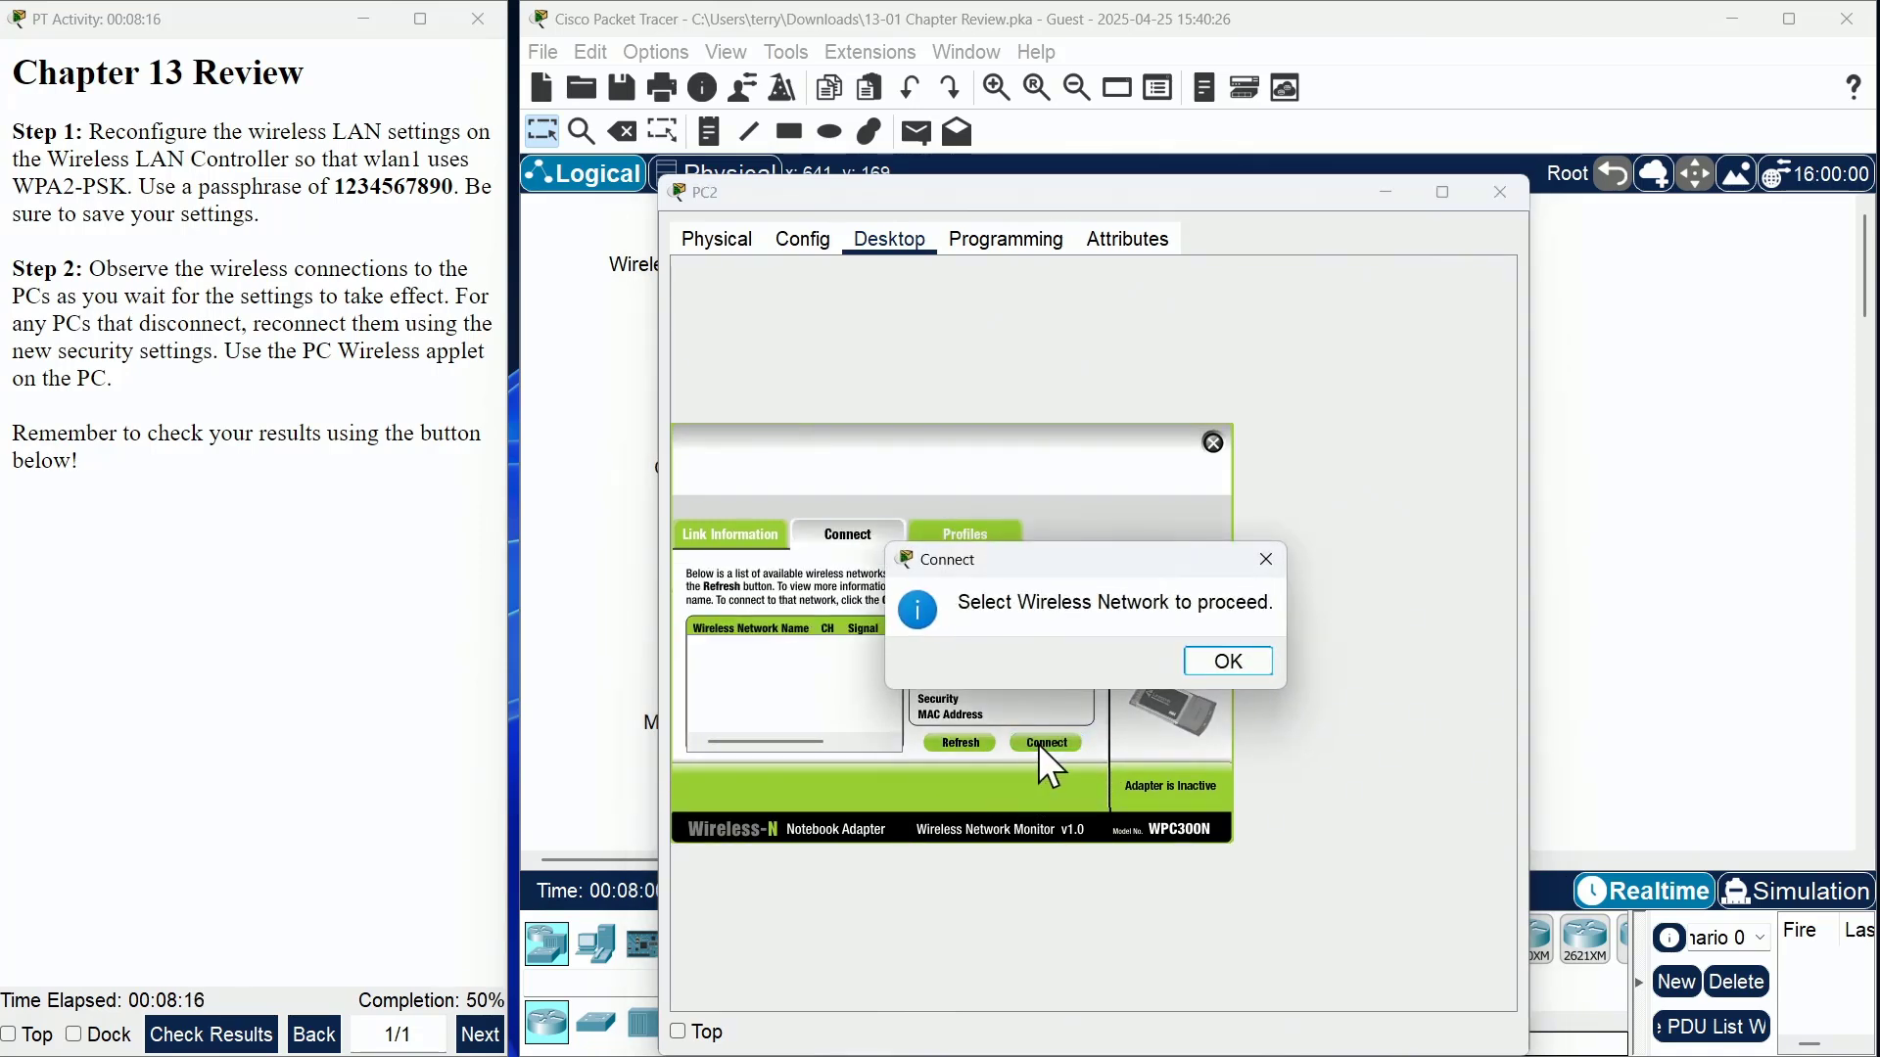
click(1214, 663)
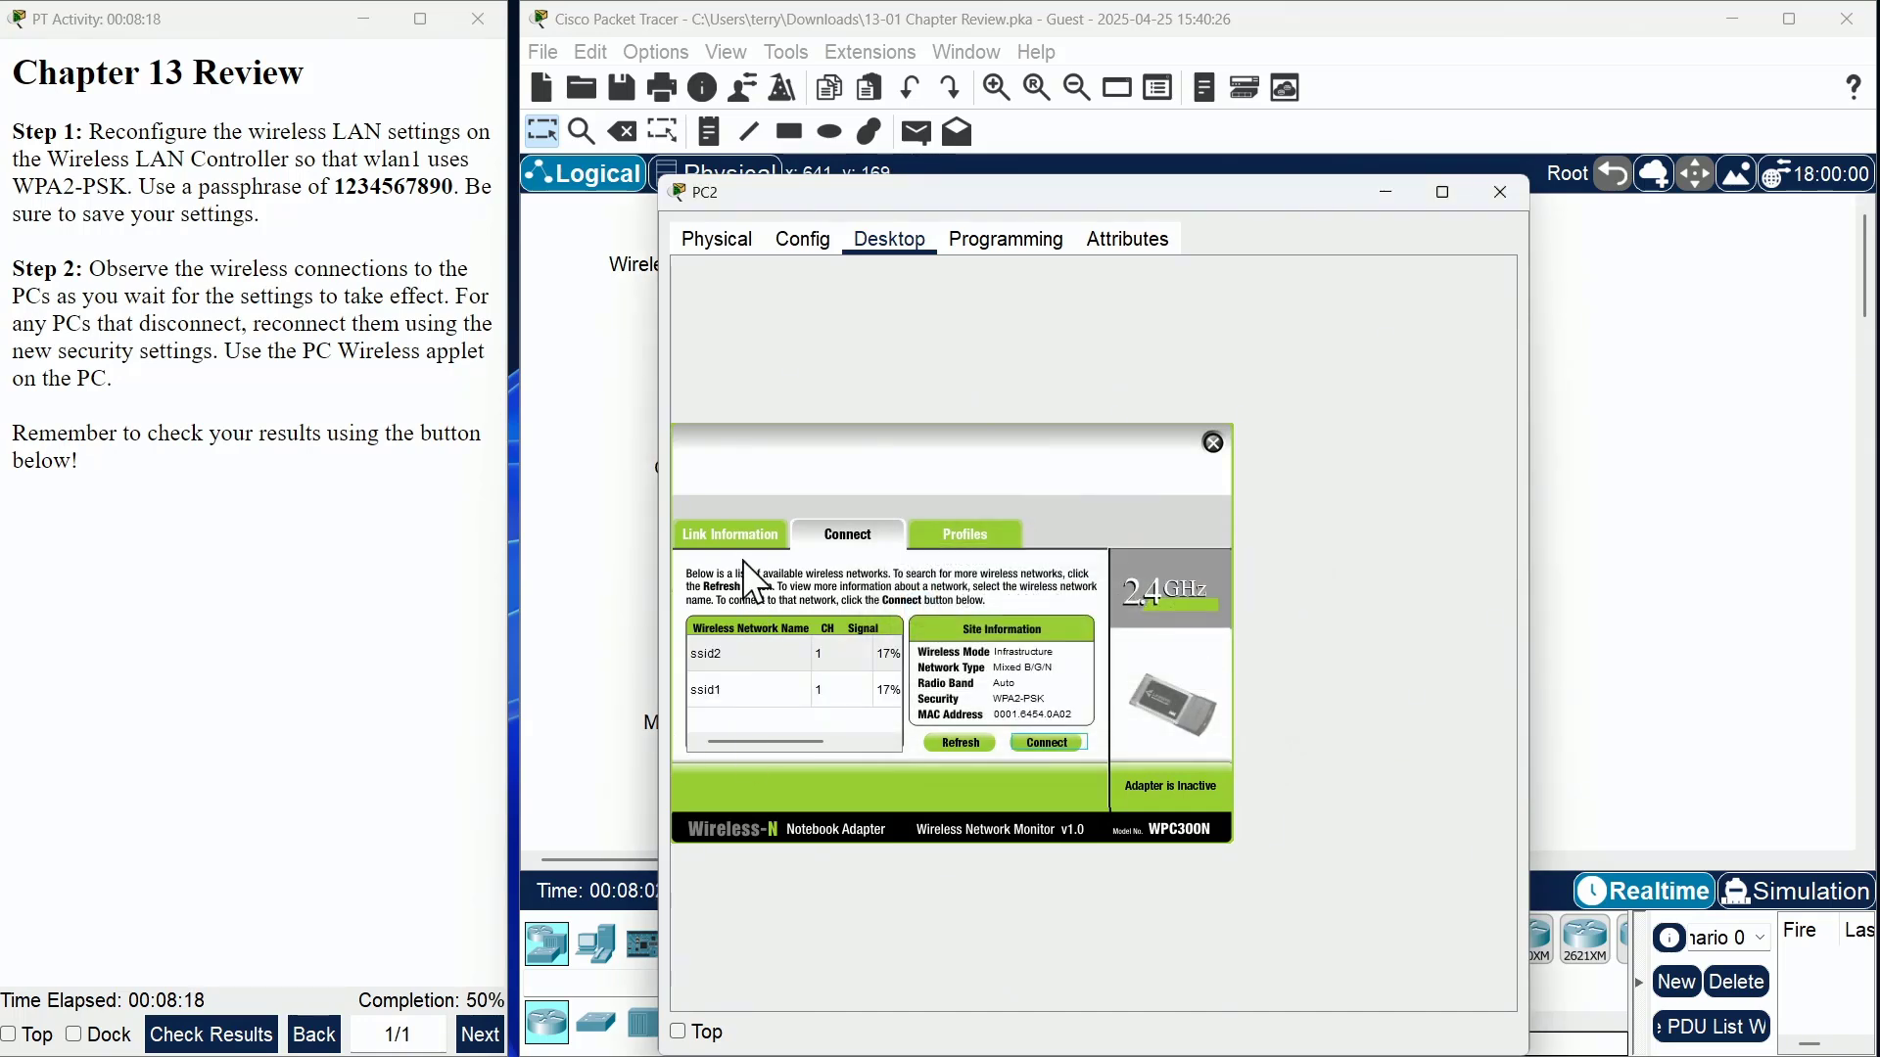
click(770, 689)
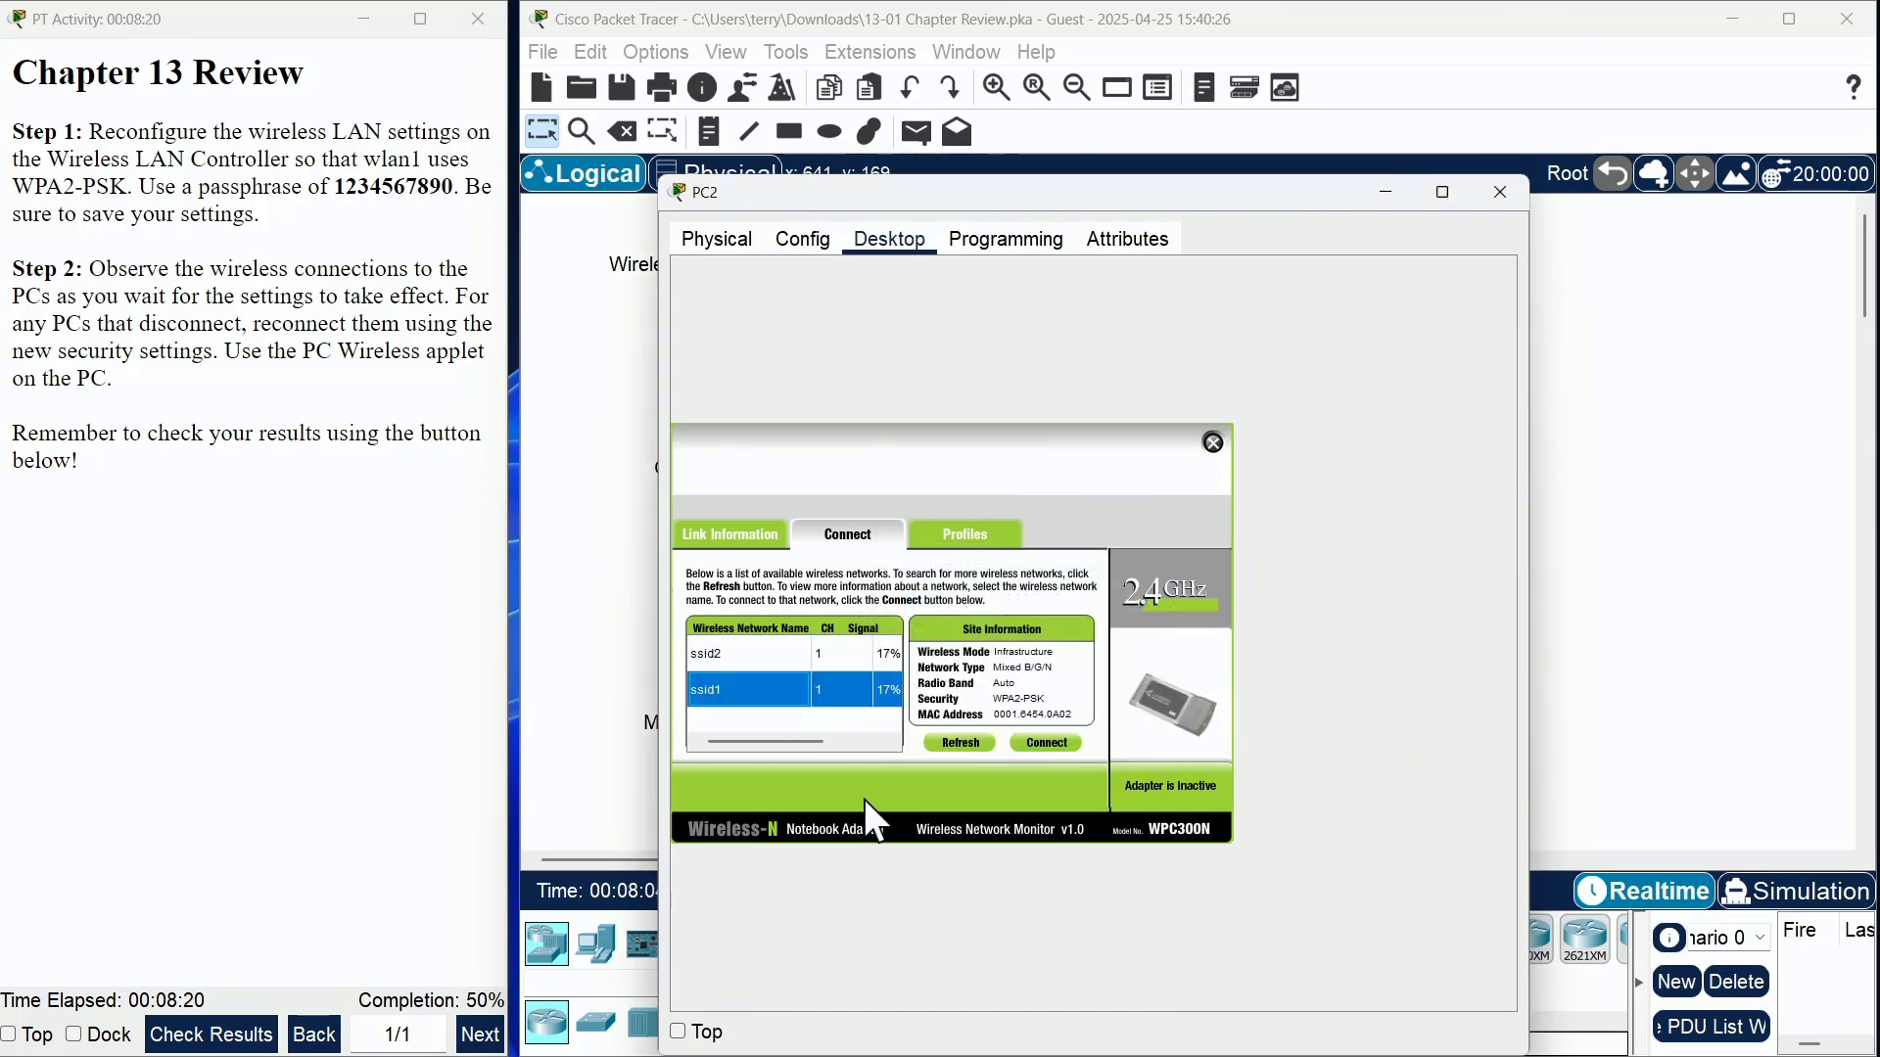
click(1038, 743)
click(806, 658)
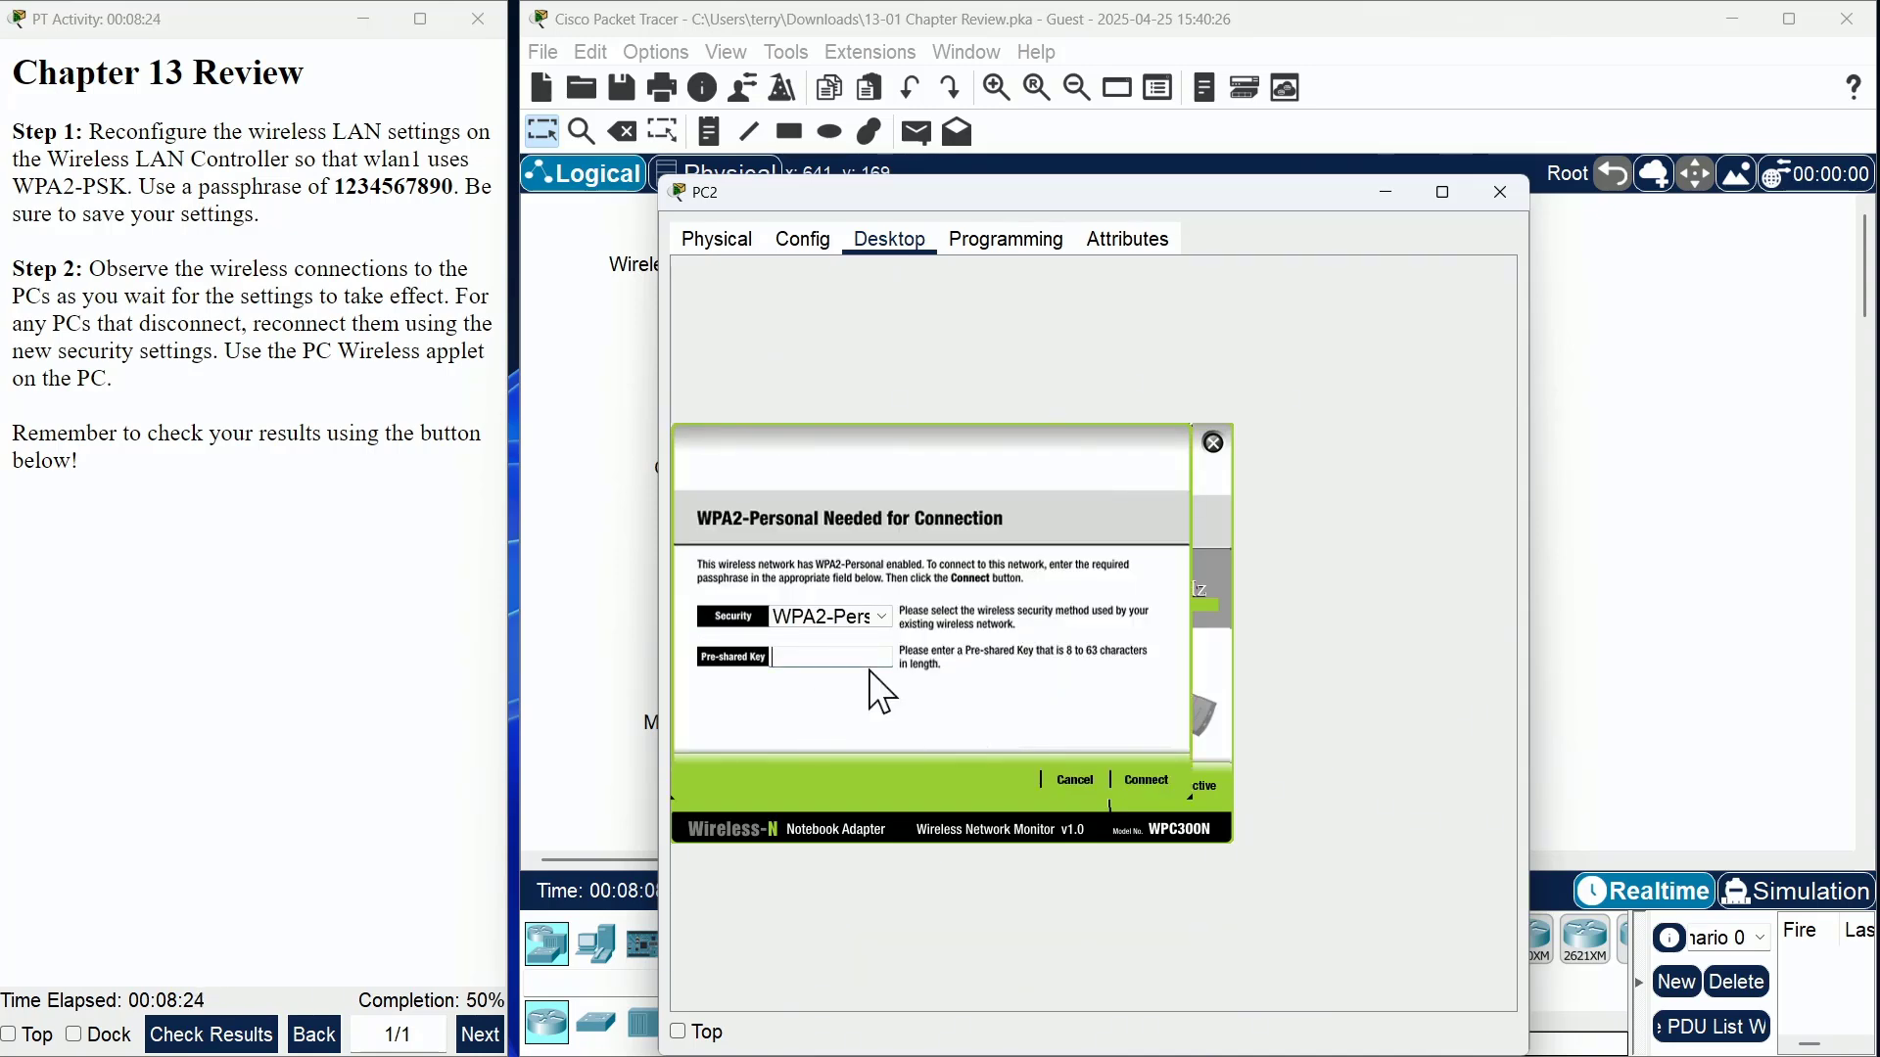
text(1234567890)
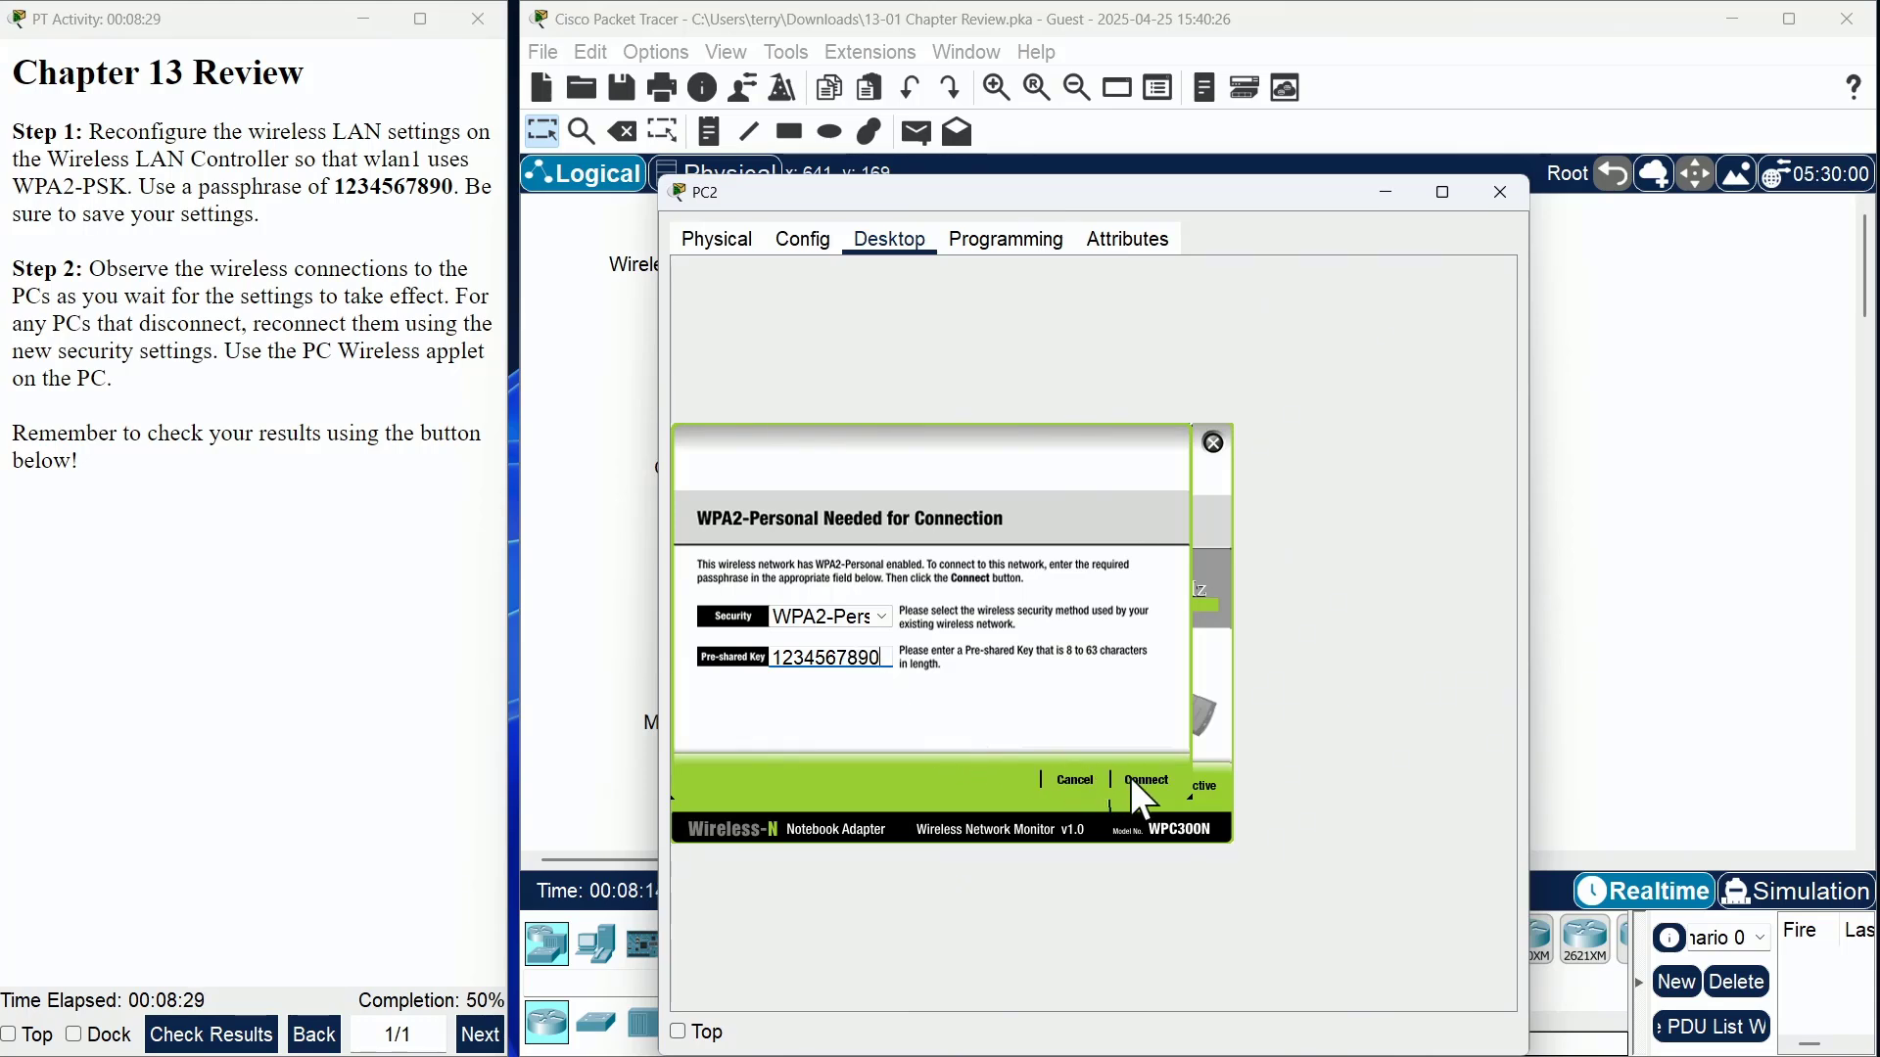
click(1136, 781)
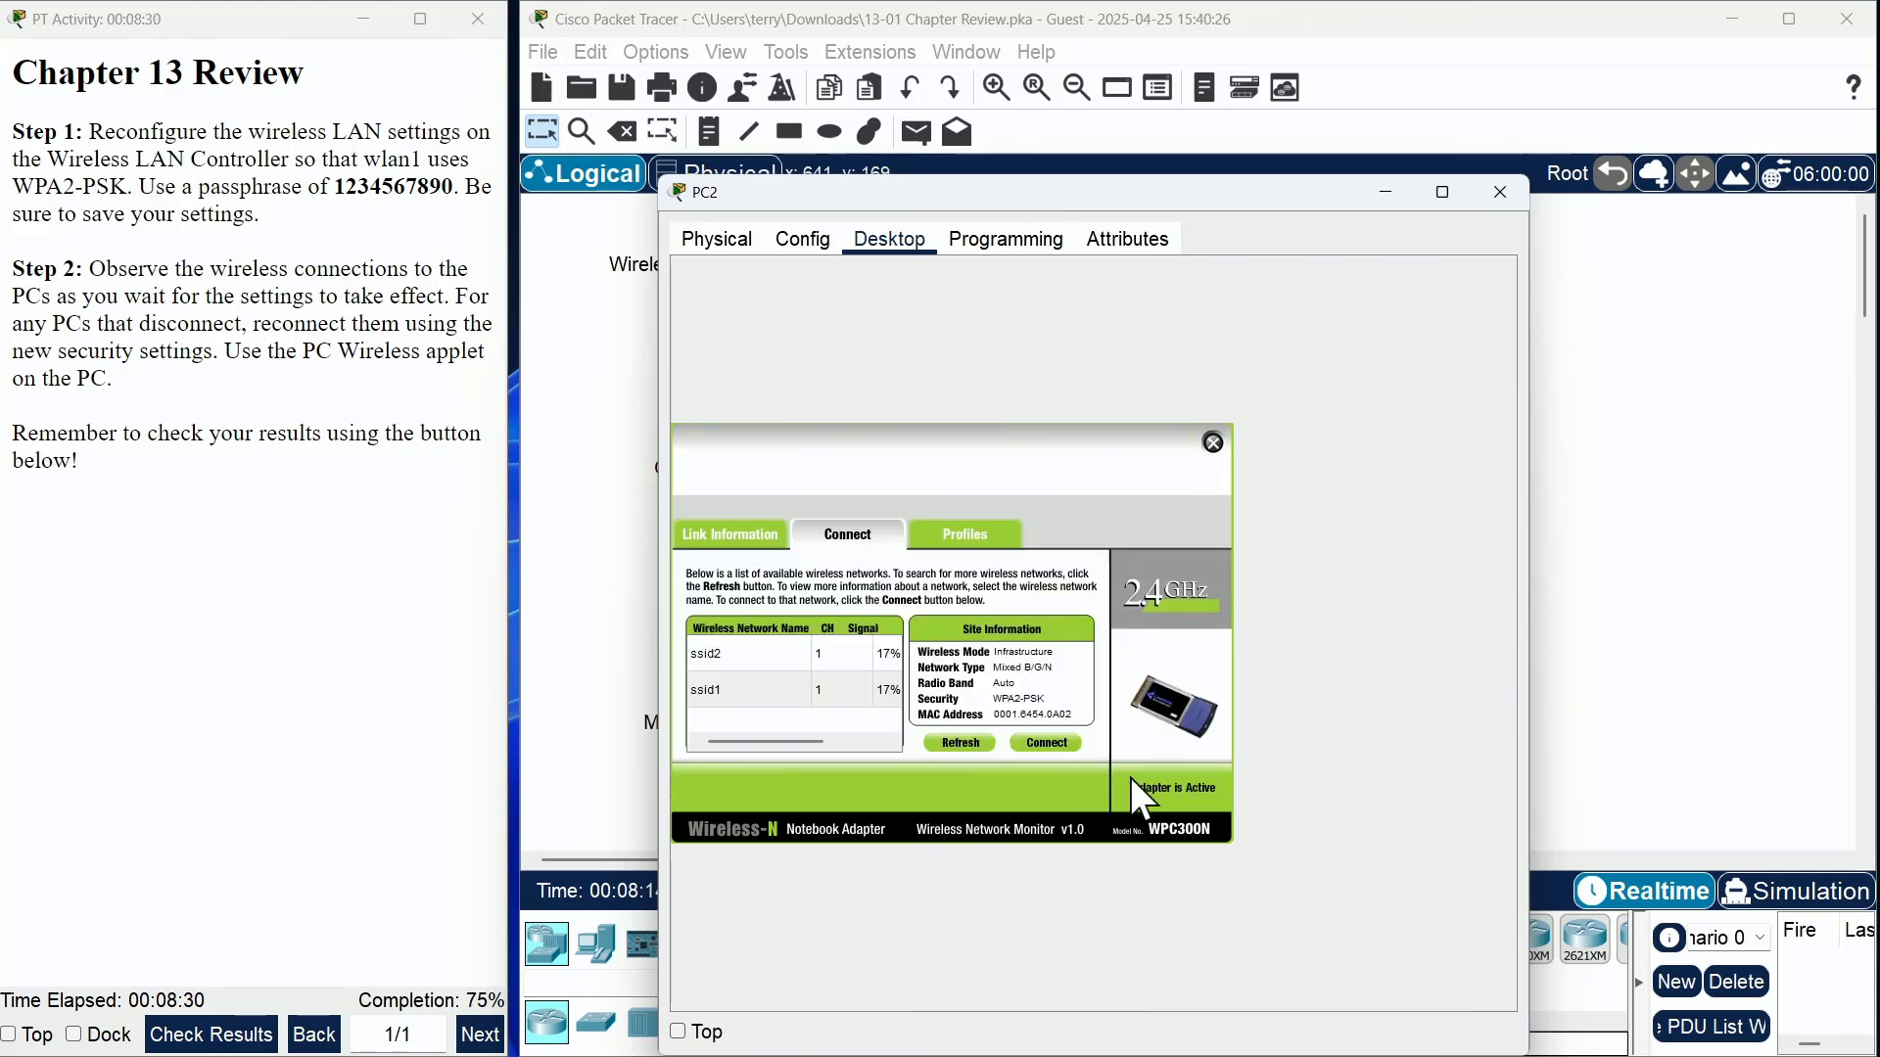
click(770, 537)
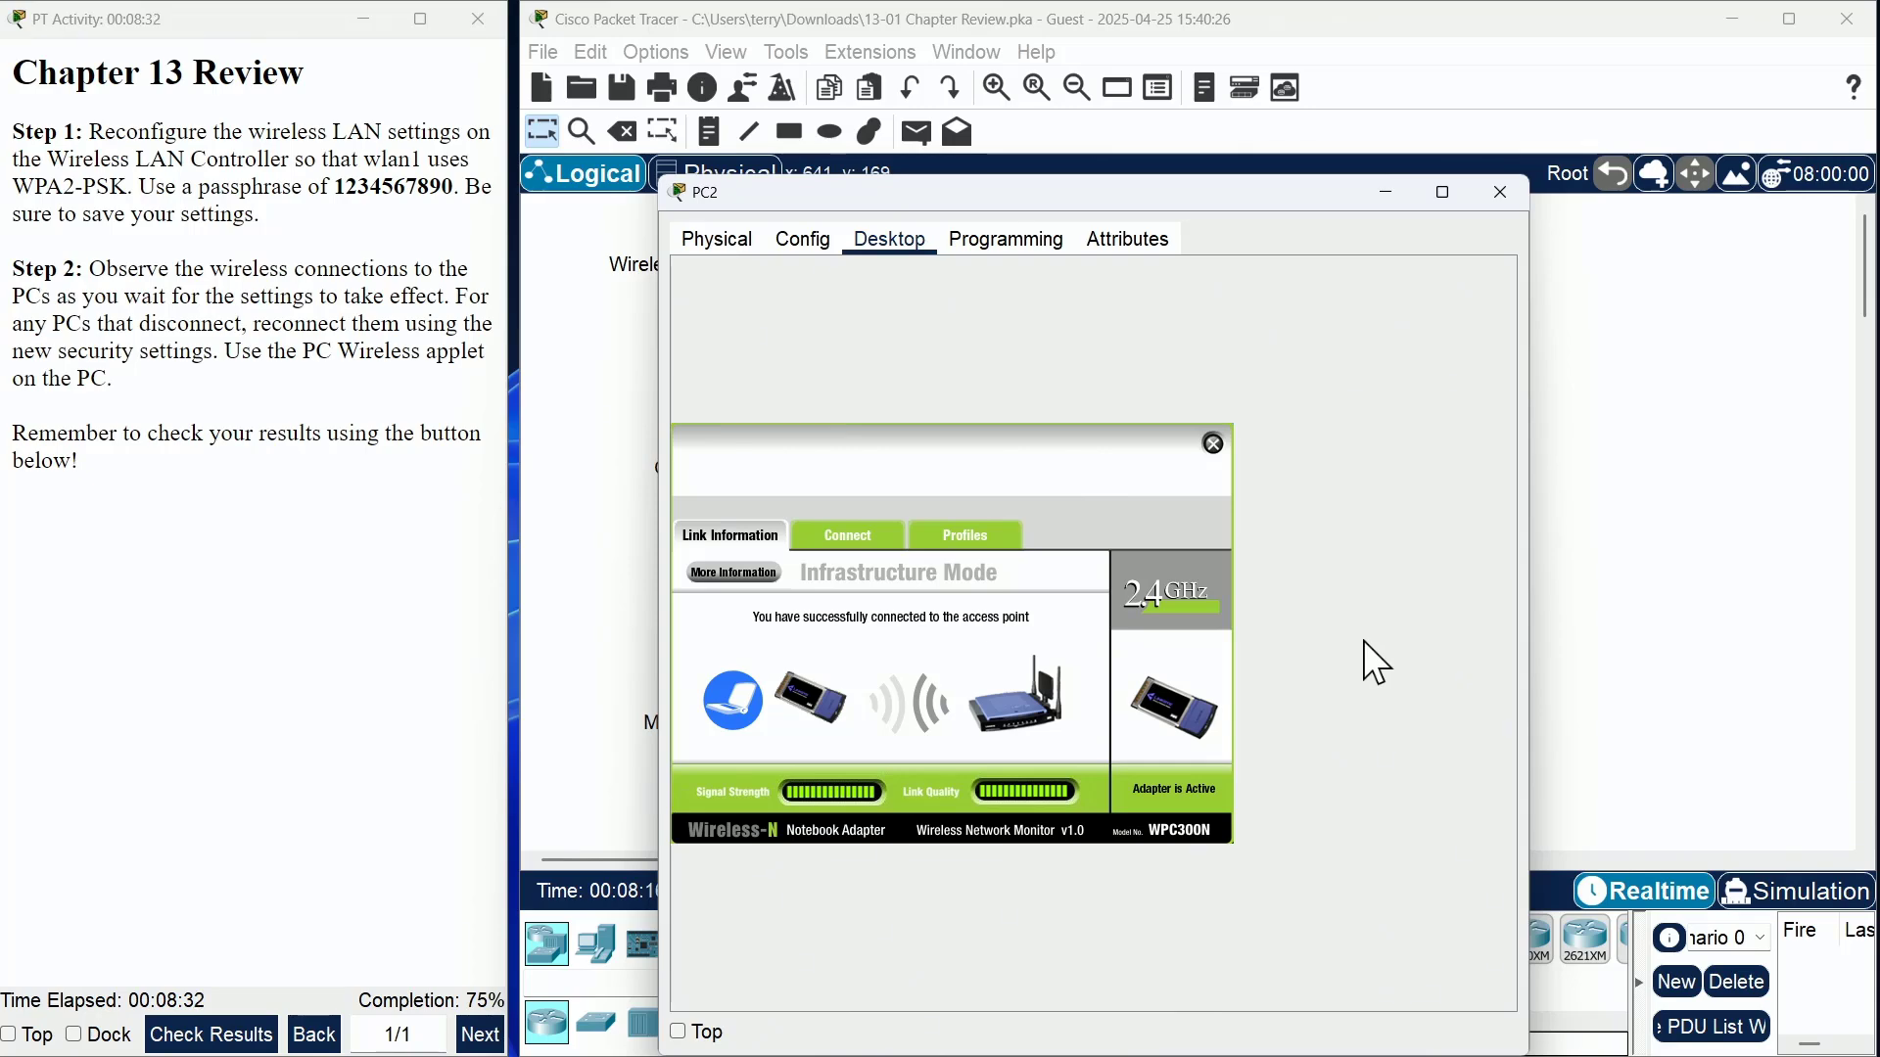
- Close PC2, open PC1's PC Wireless applet and refresh the network list
click(1513, 194)
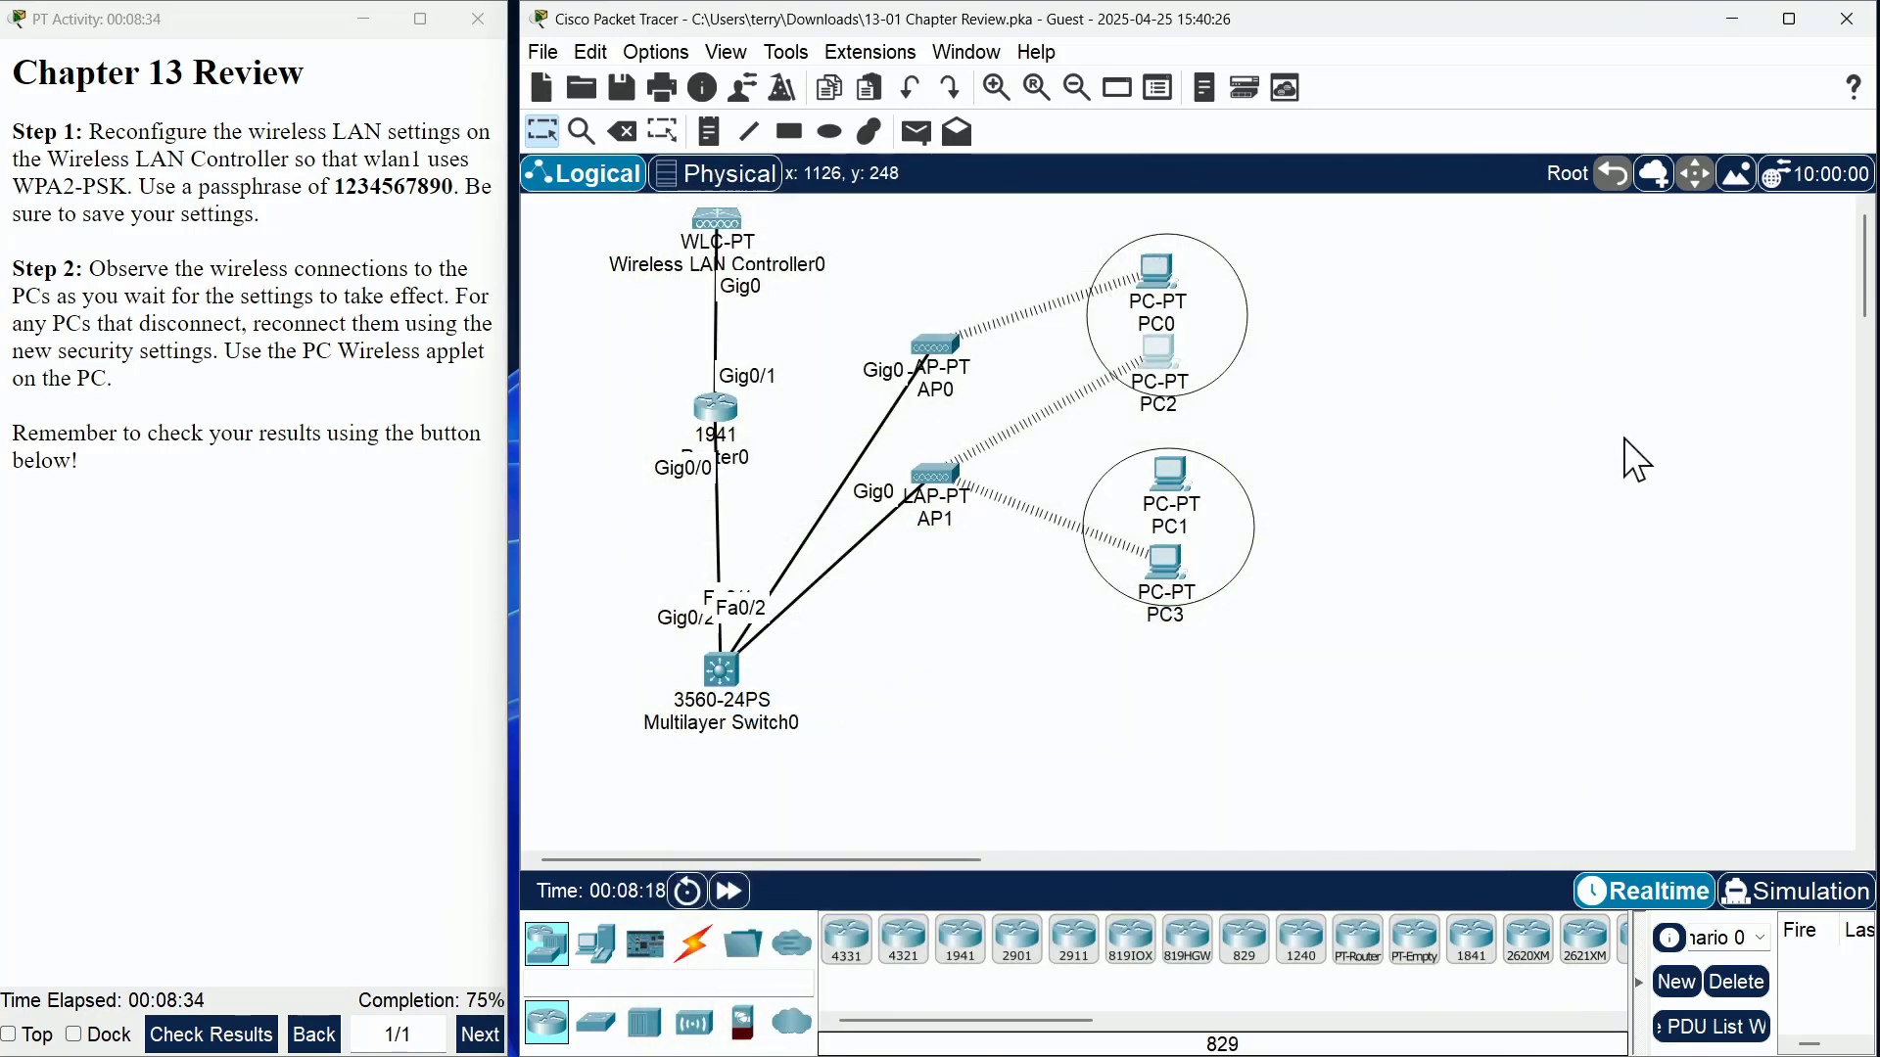
click(1187, 476)
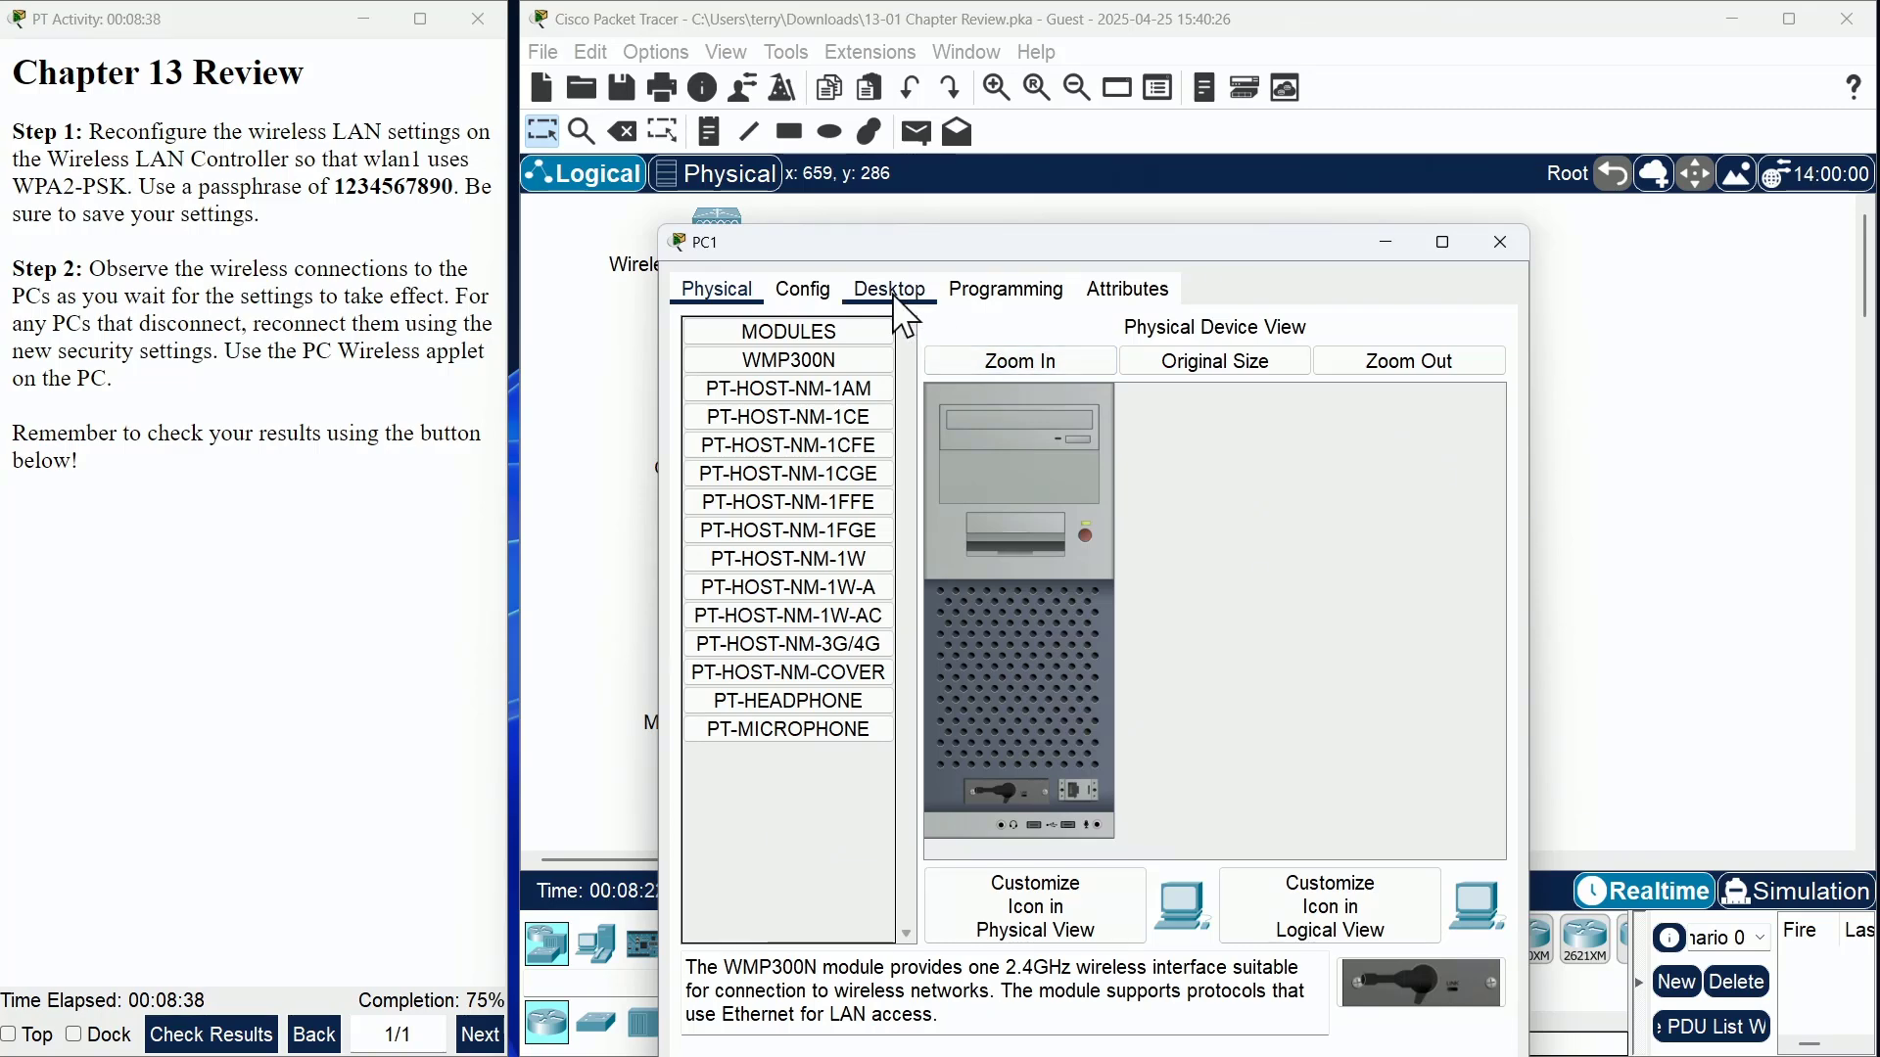
click(920, 290)
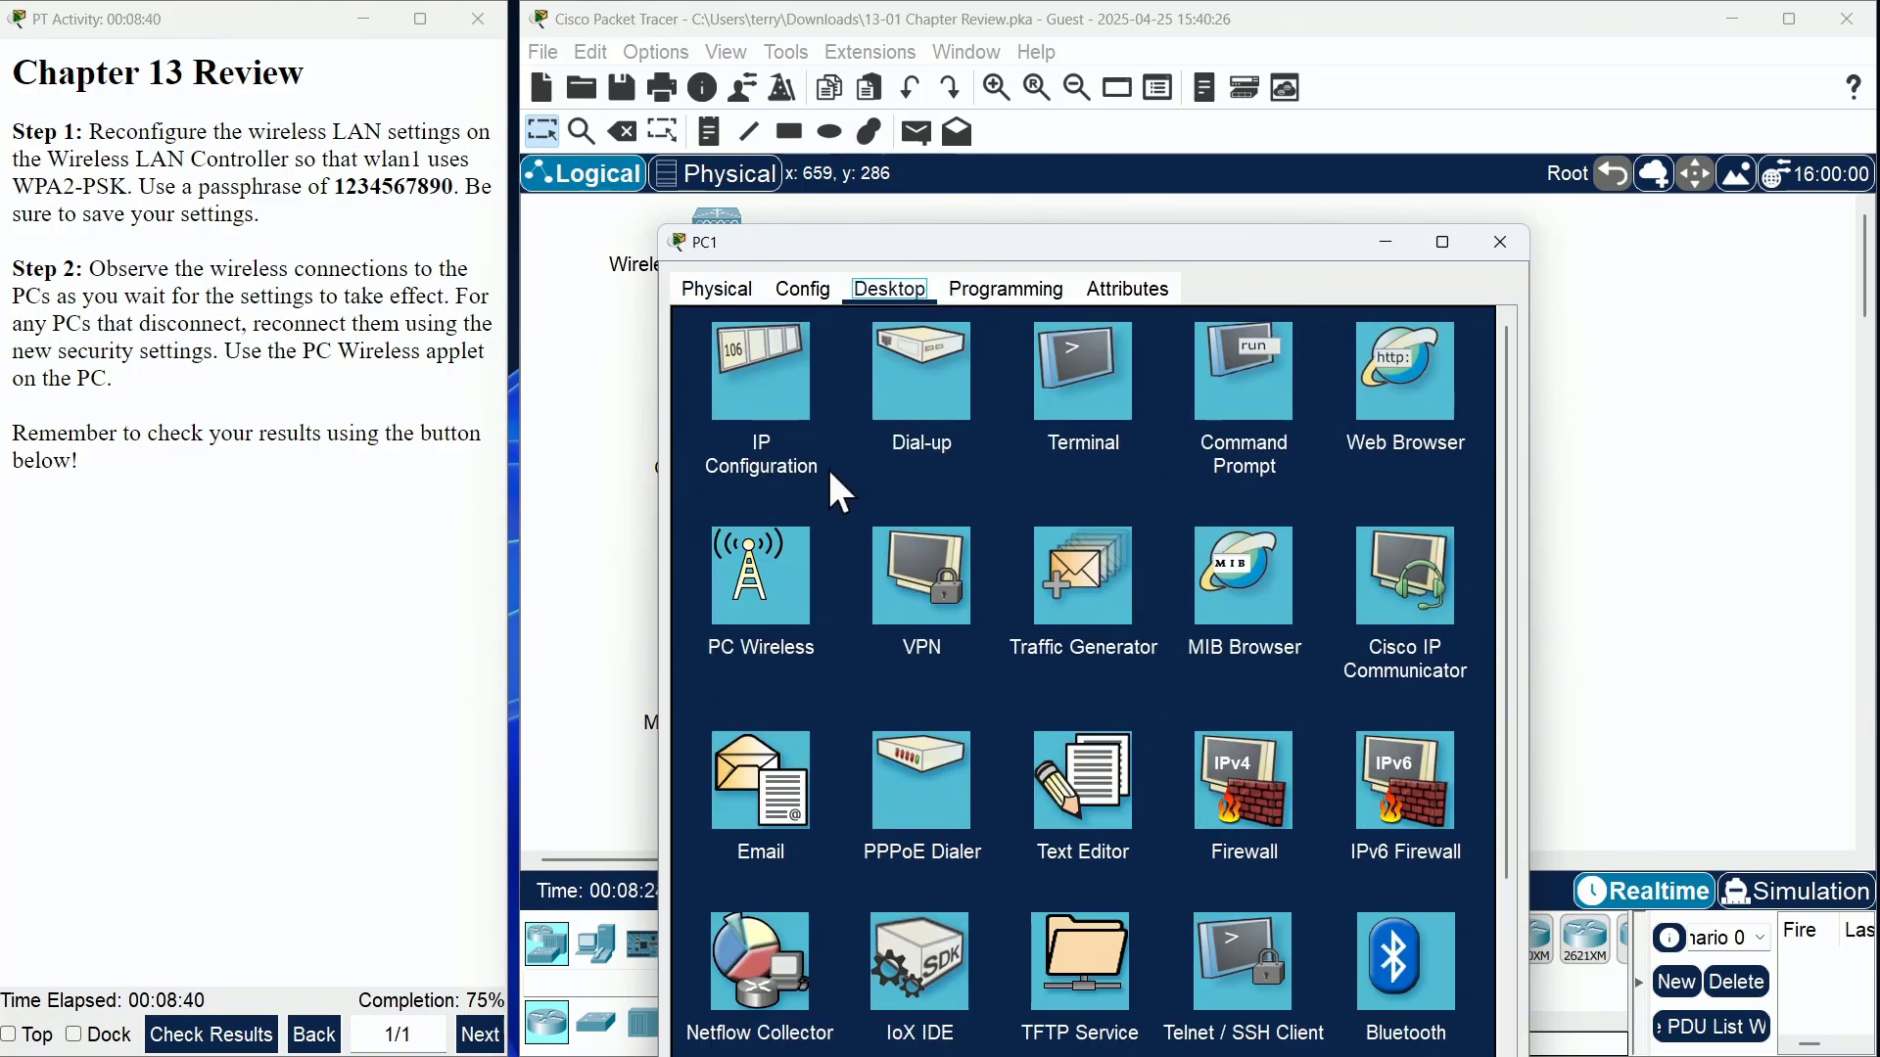
click(783, 548)
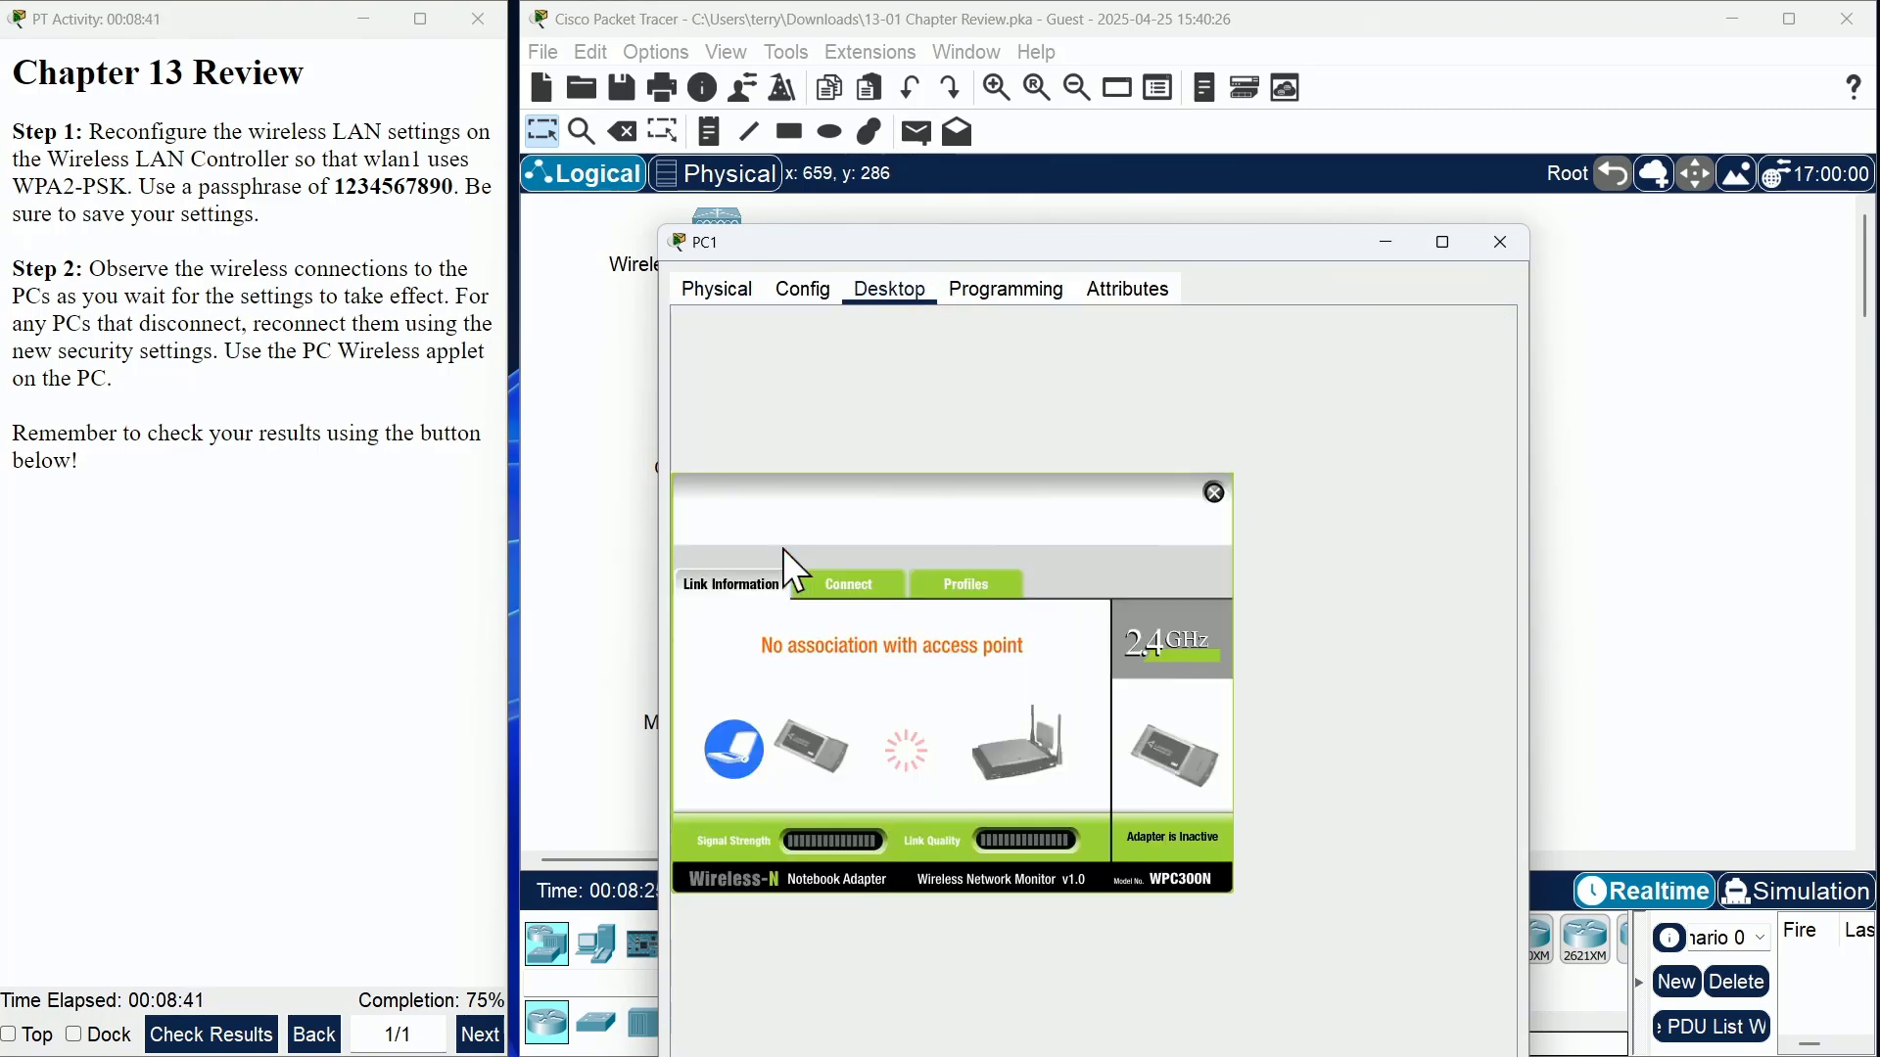
click(856, 584)
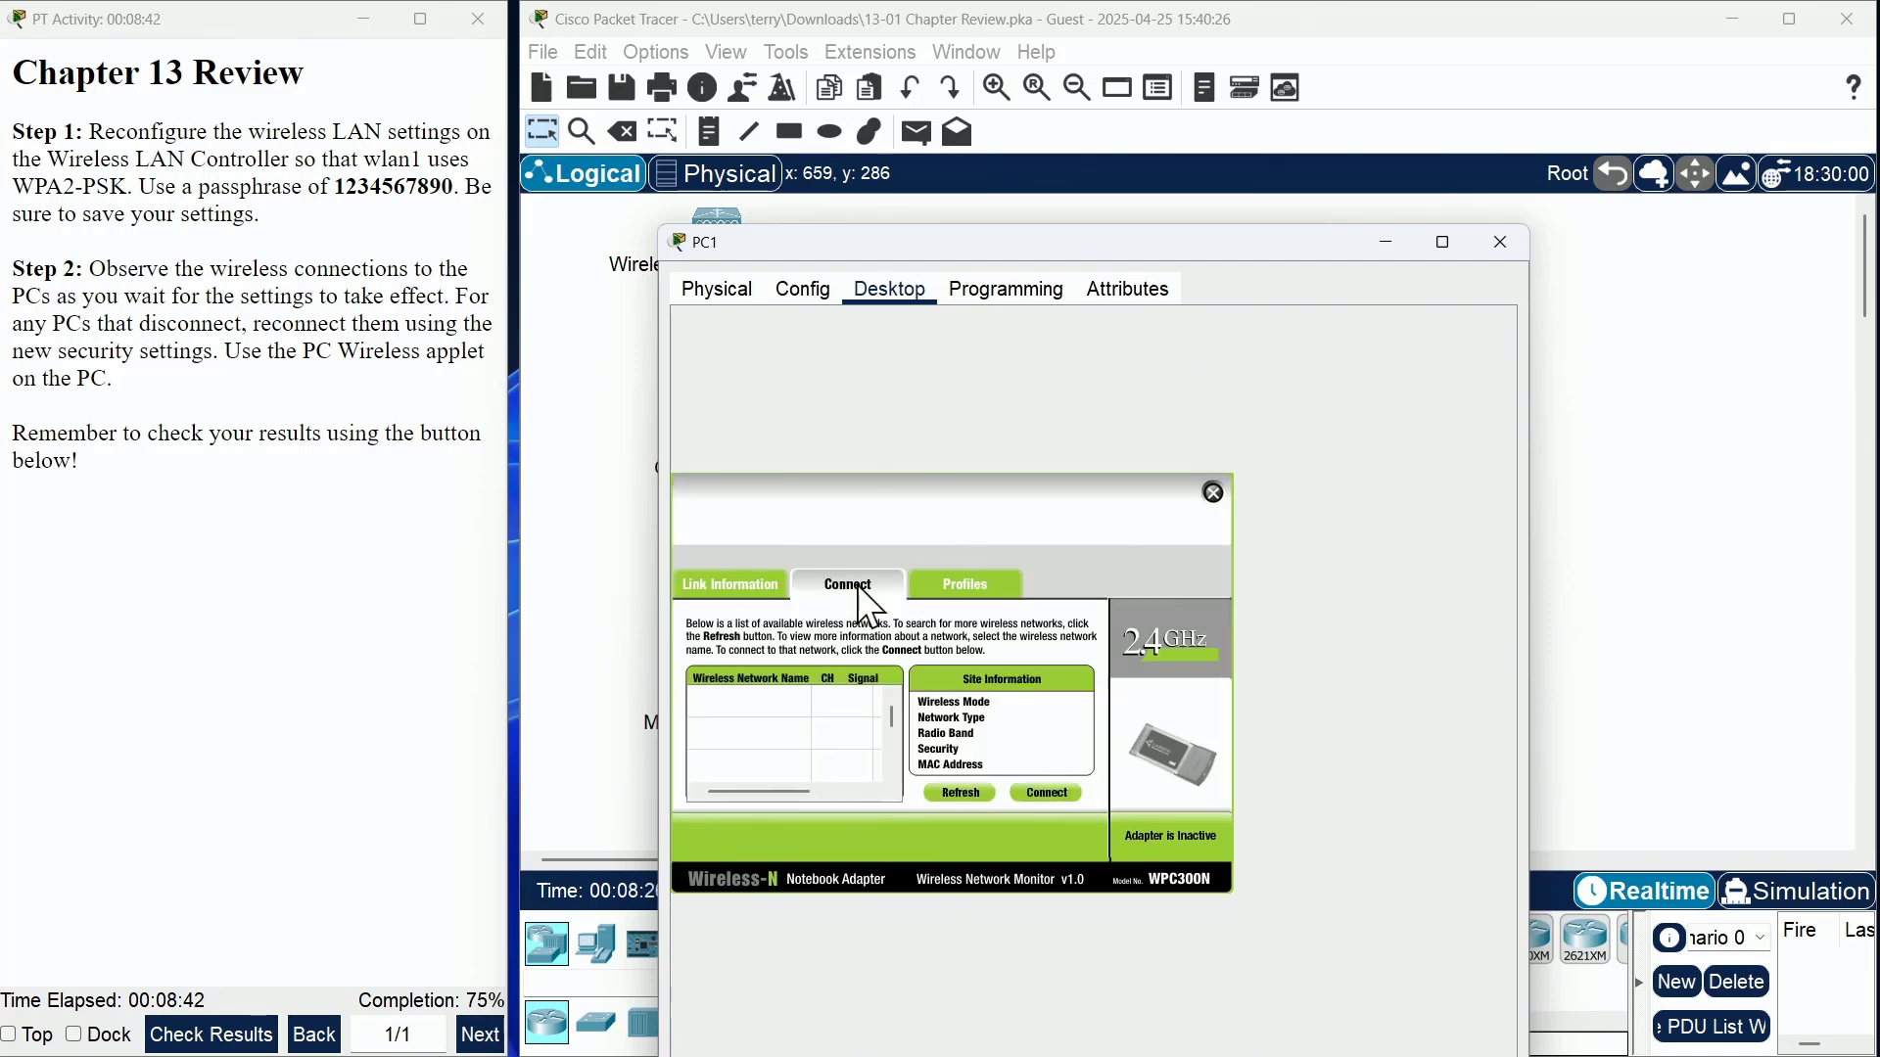
click(967, 791)
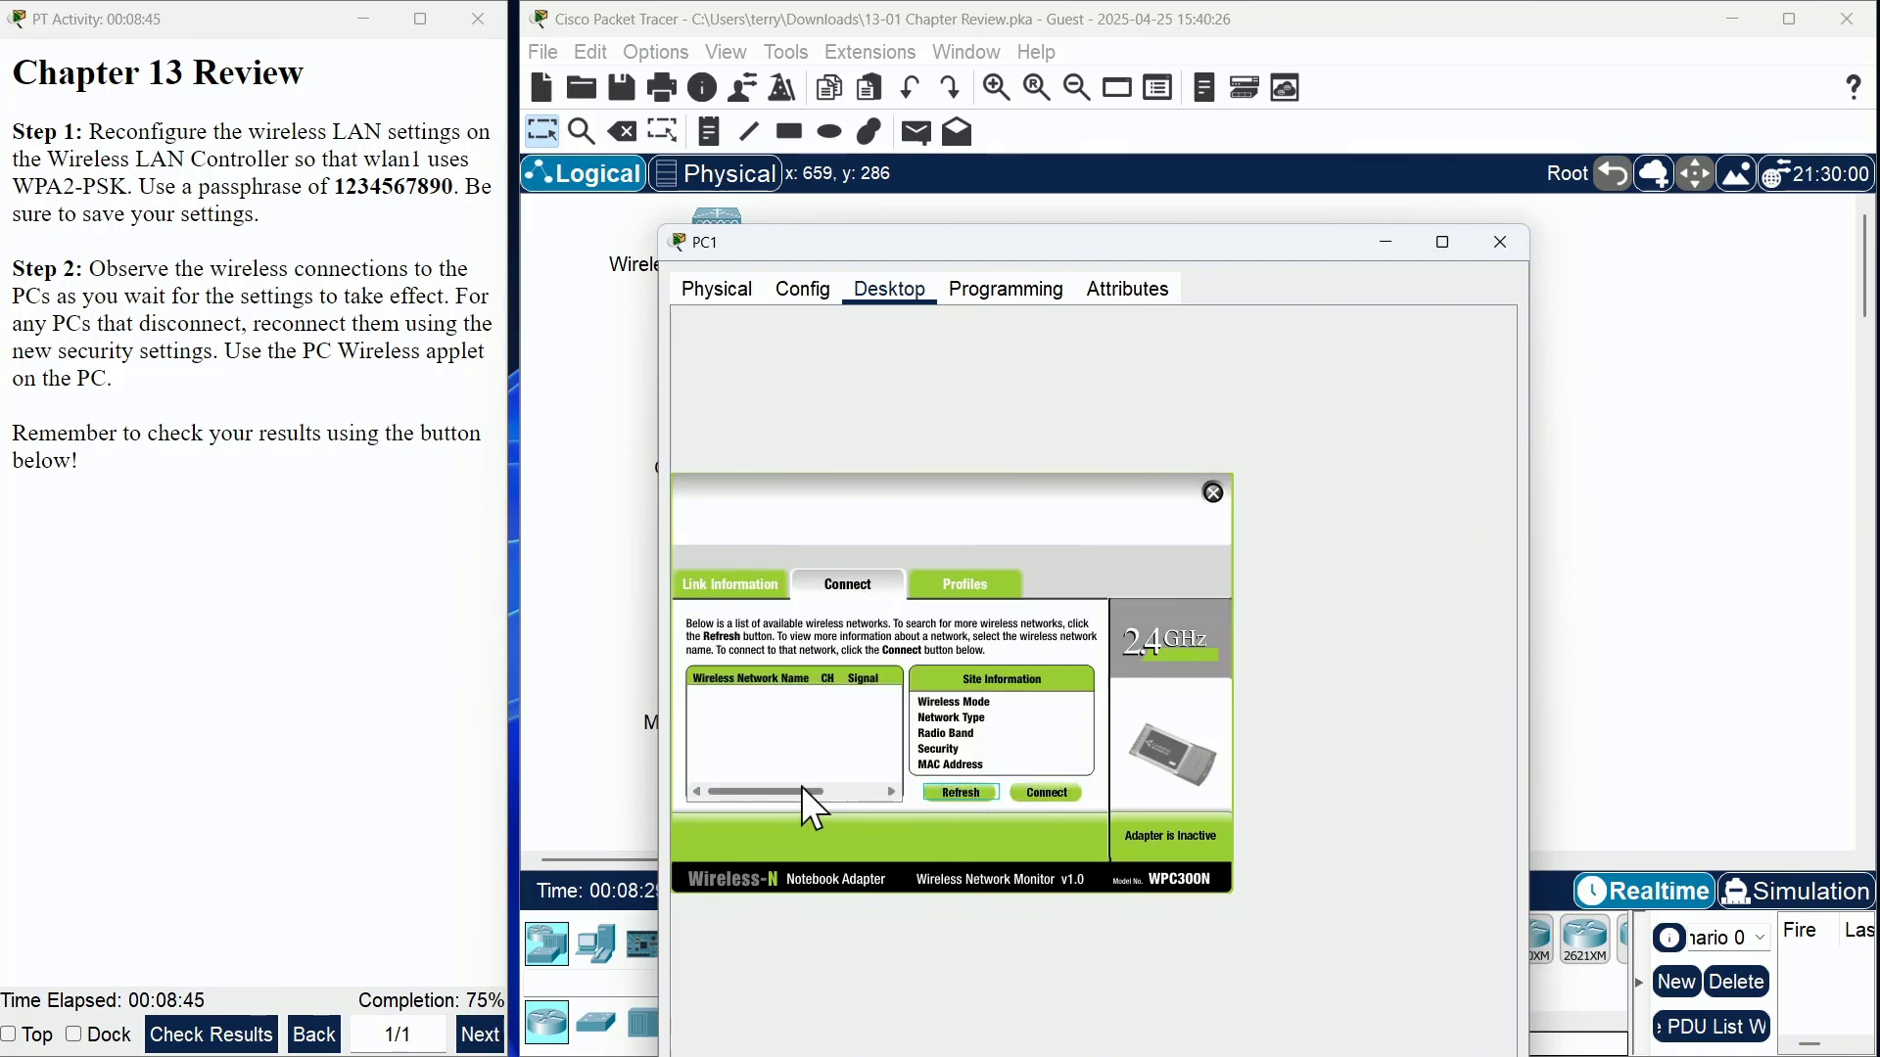
click(958, 791)
click(754, 703)
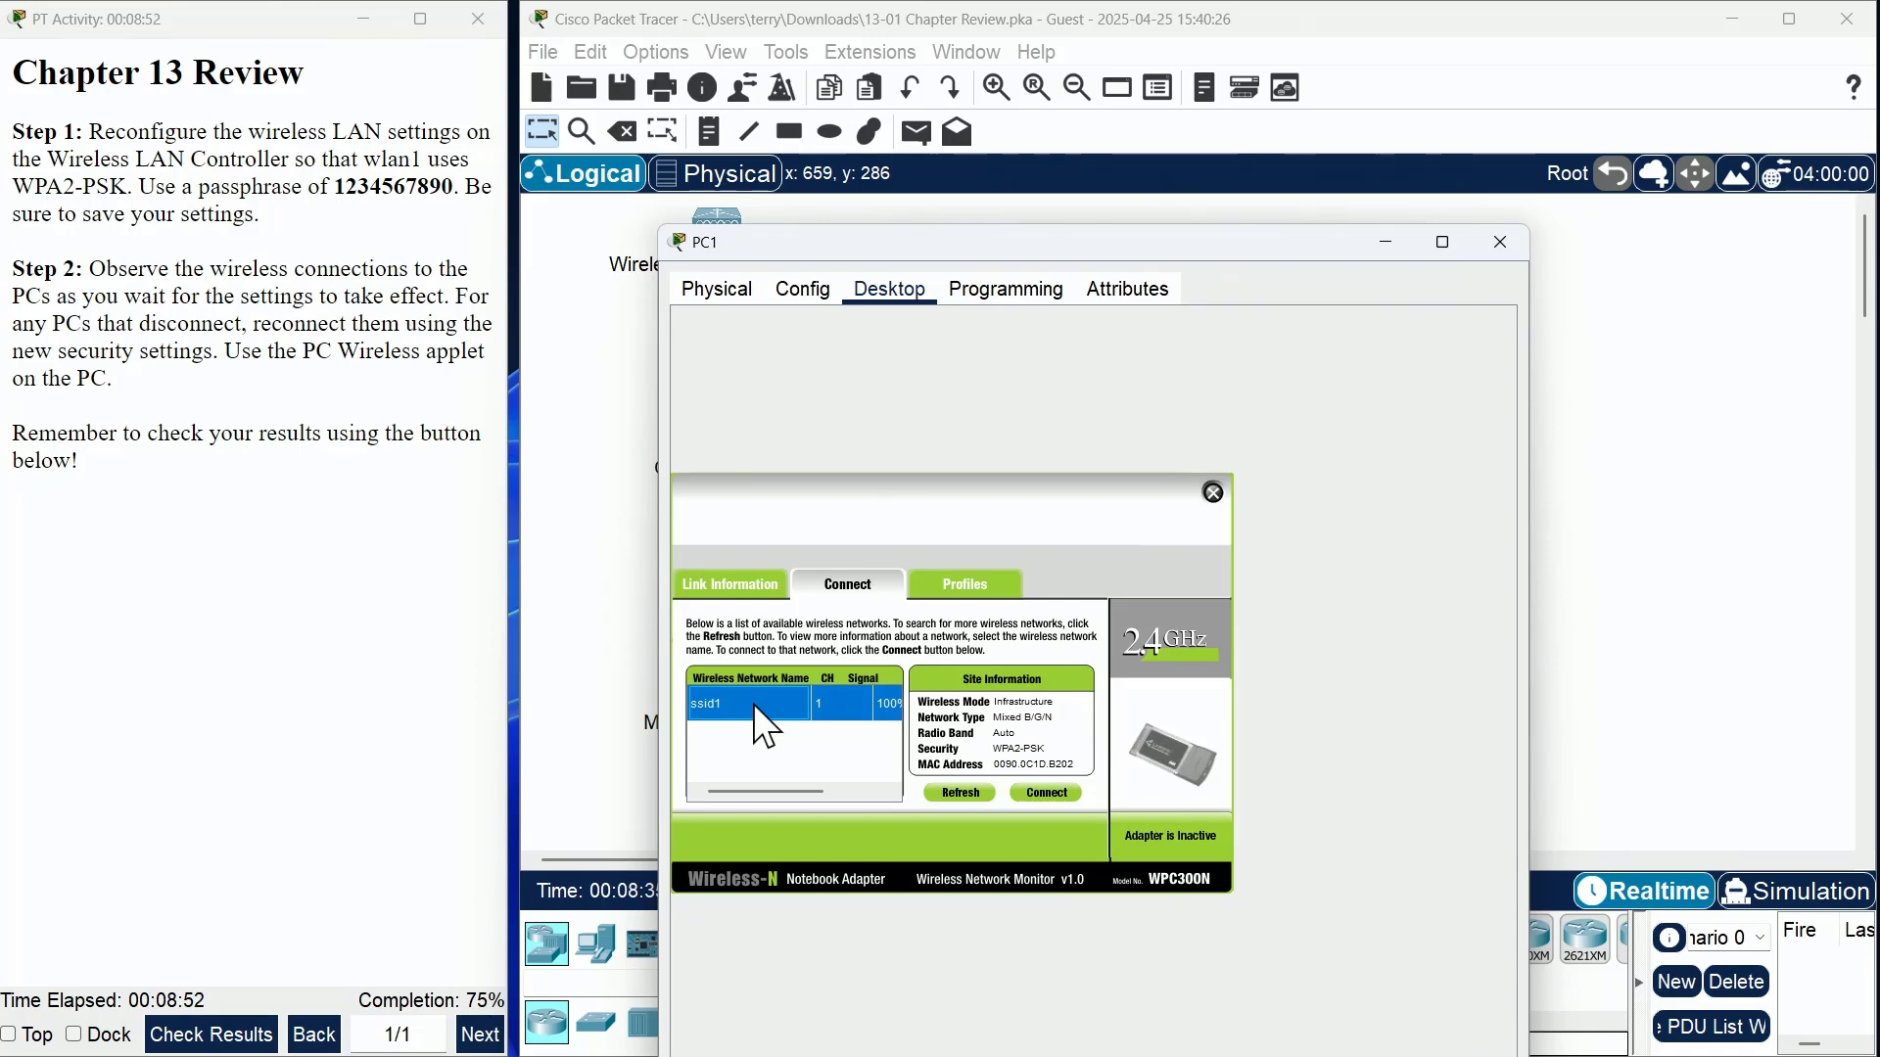
click(1038, 791)
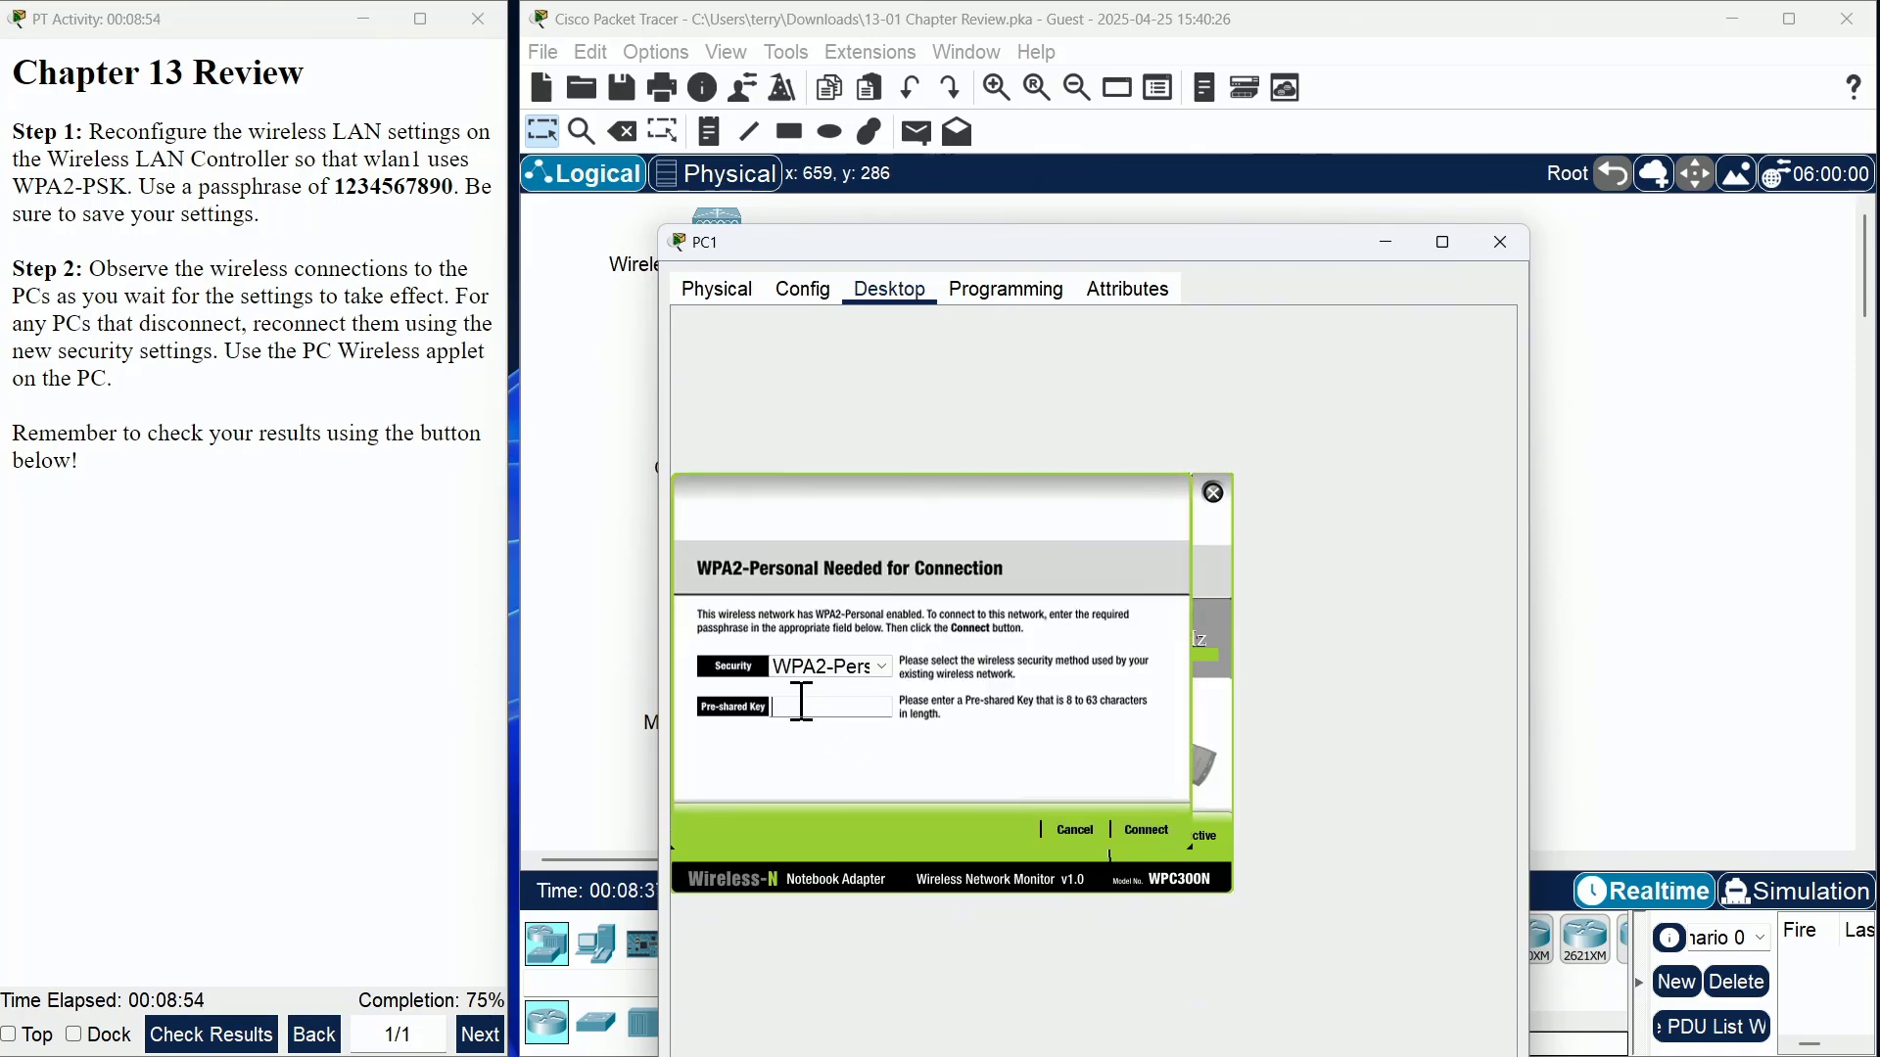
text(1234567890)
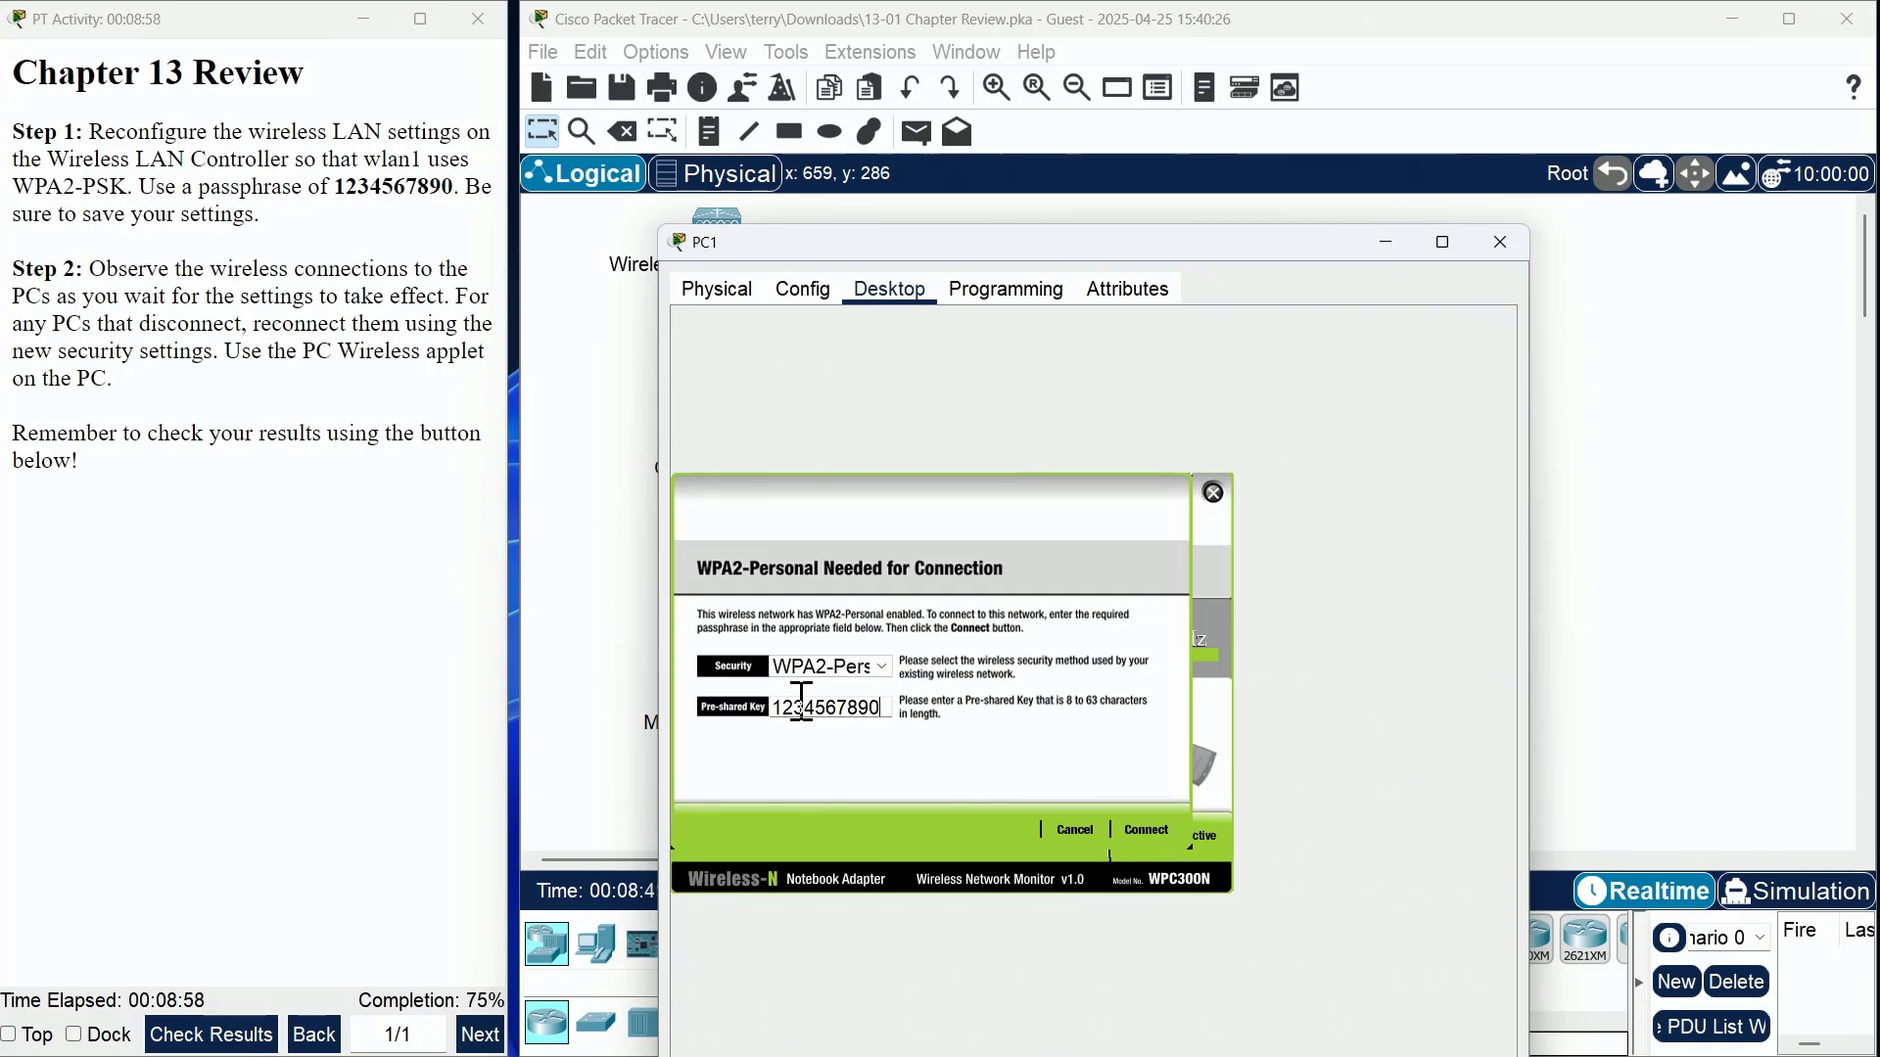
click(1157, 832)
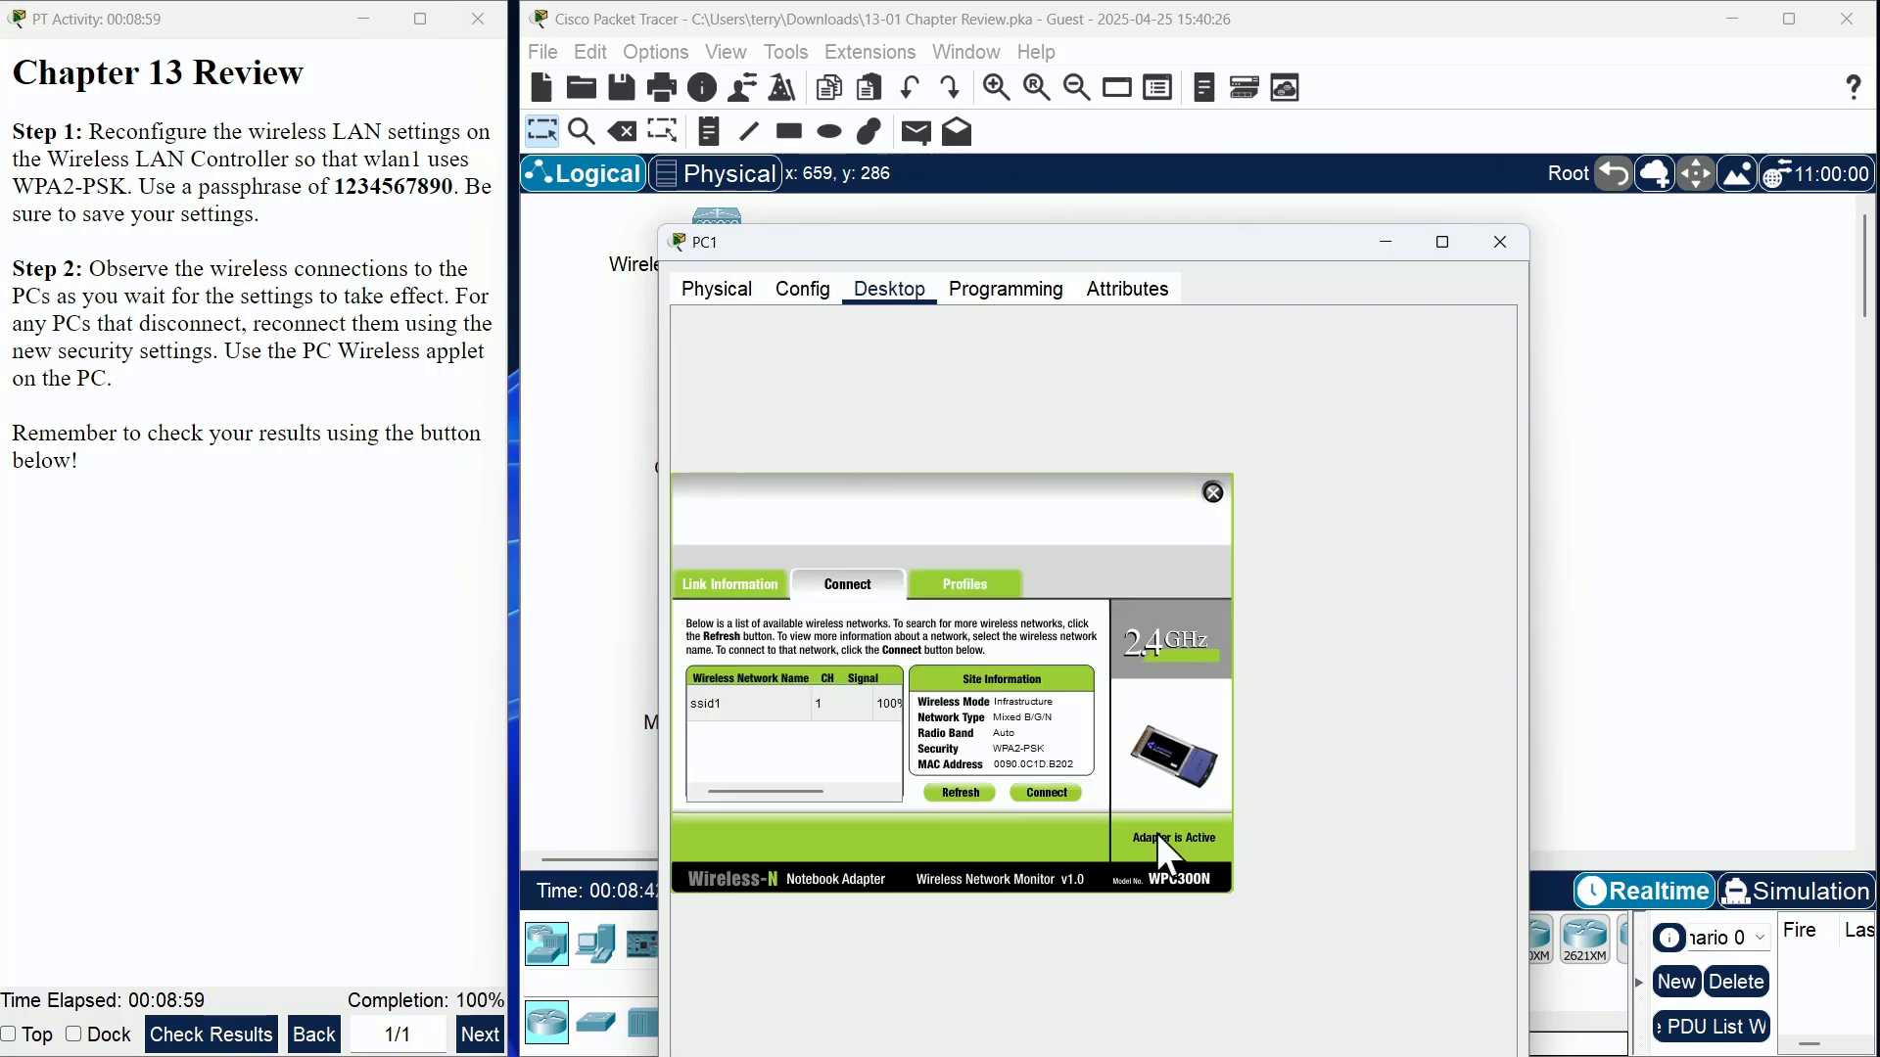
click(734, 585)
click(1500, 244)
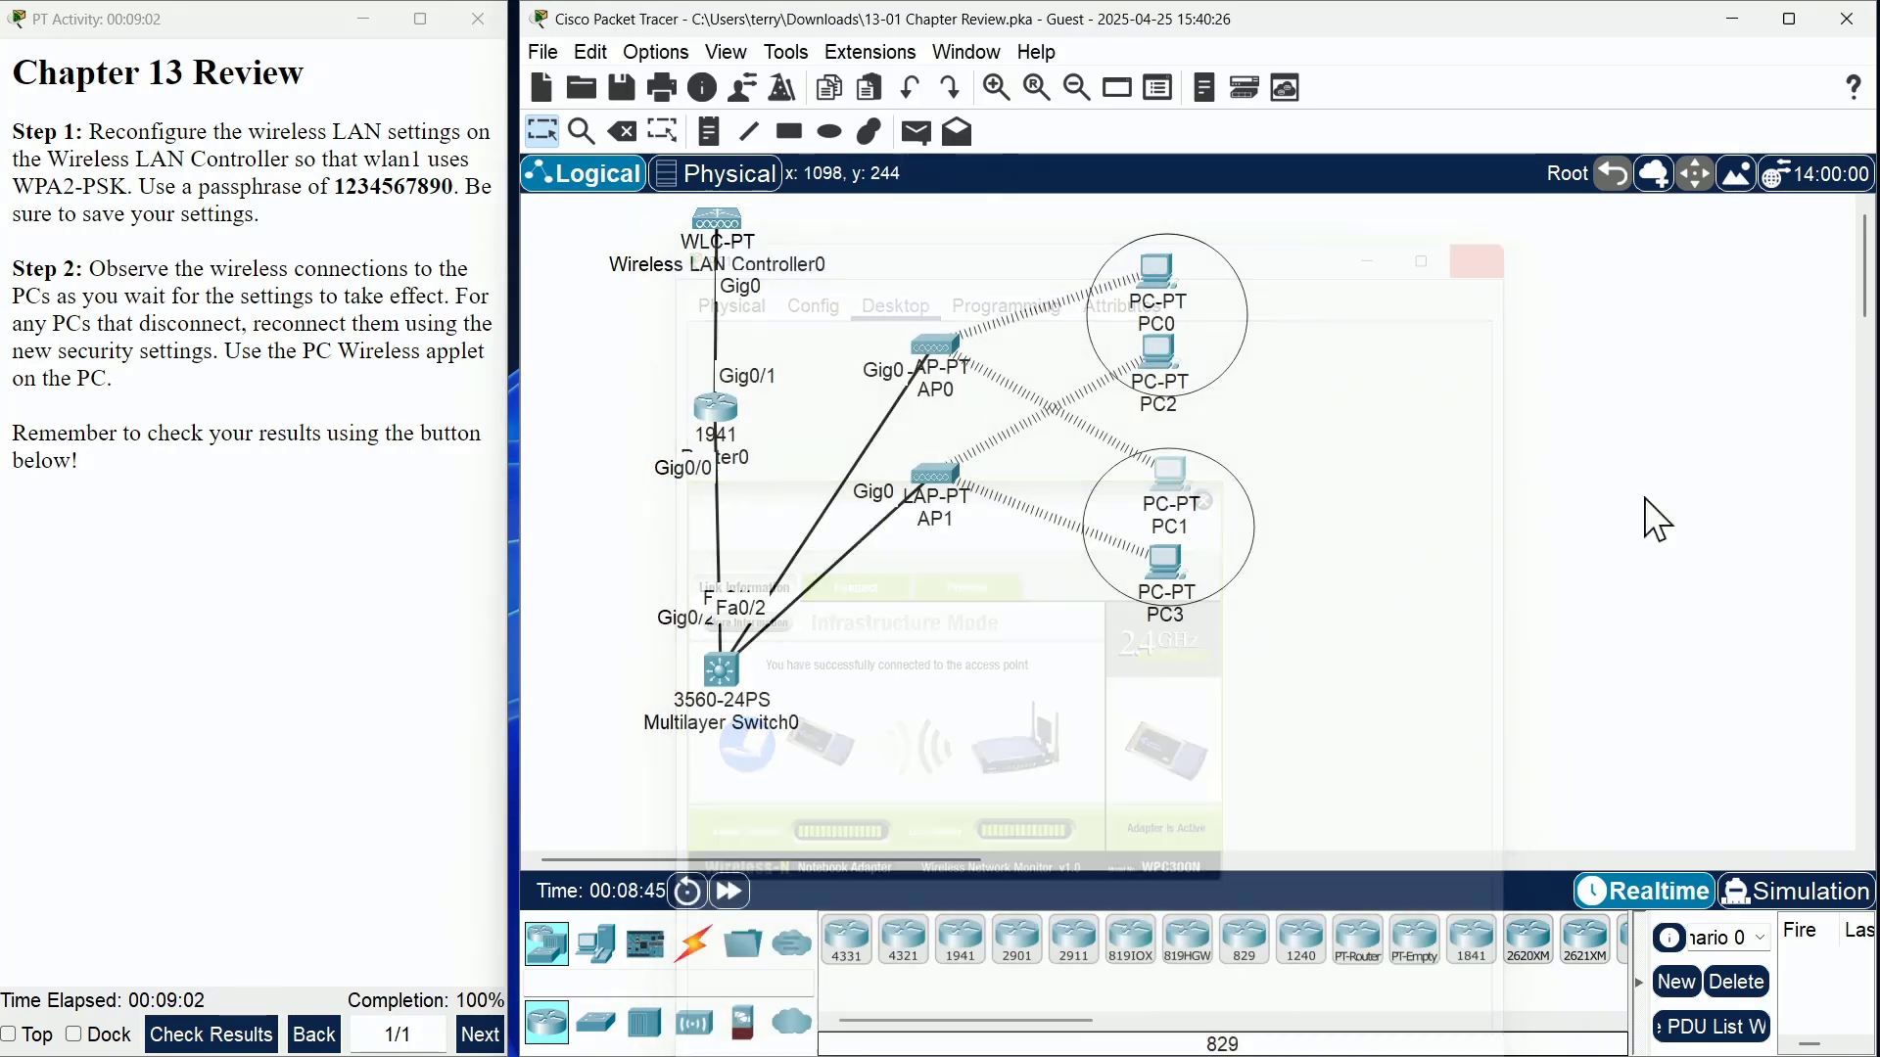